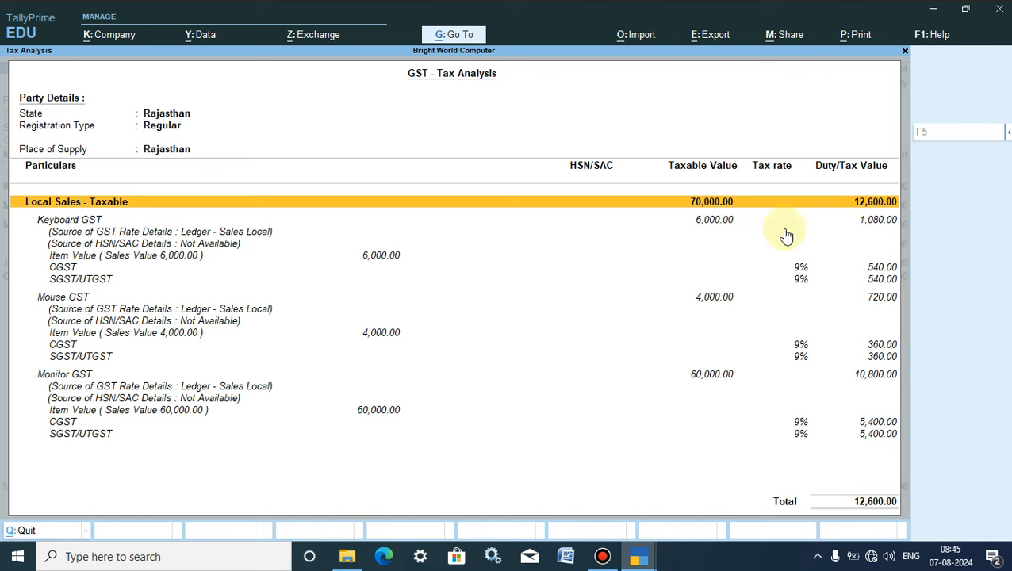
Step: Examine the taxable value and the CGST and SGST/UTGST lines of the keyboard, mouse and monitor items in the GST tax analysis
{"action": "left_click", "coordinate": [713, 223]}
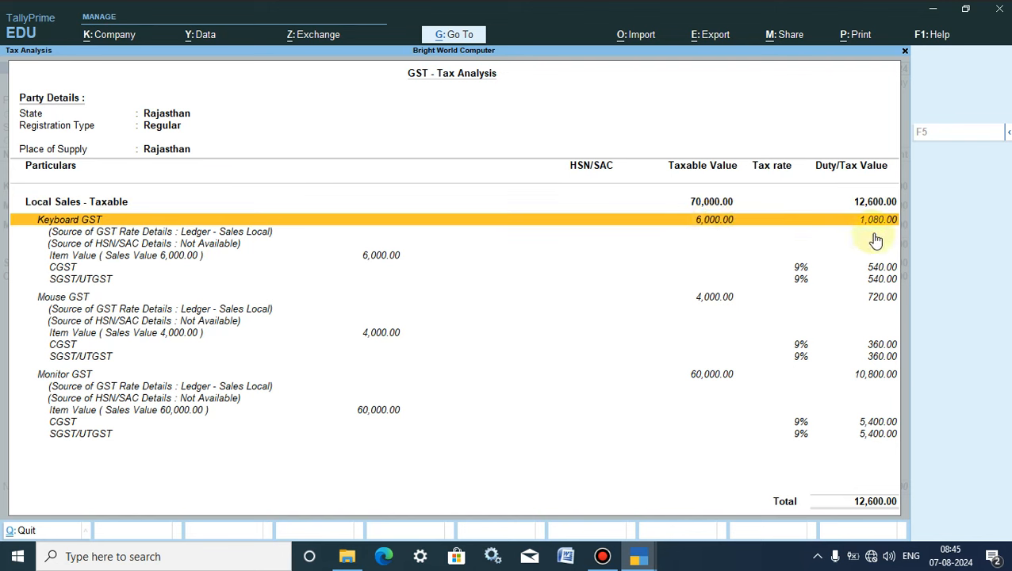
{"action": "left_click", "coordinate": [800, 271]}
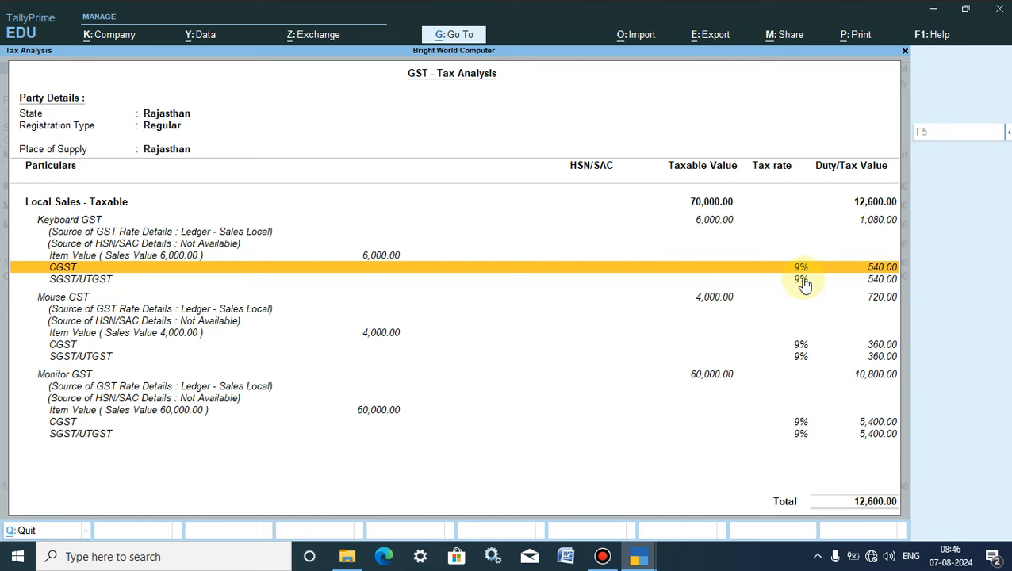
{"action": "left_click", "coordinate": [804, 282]}
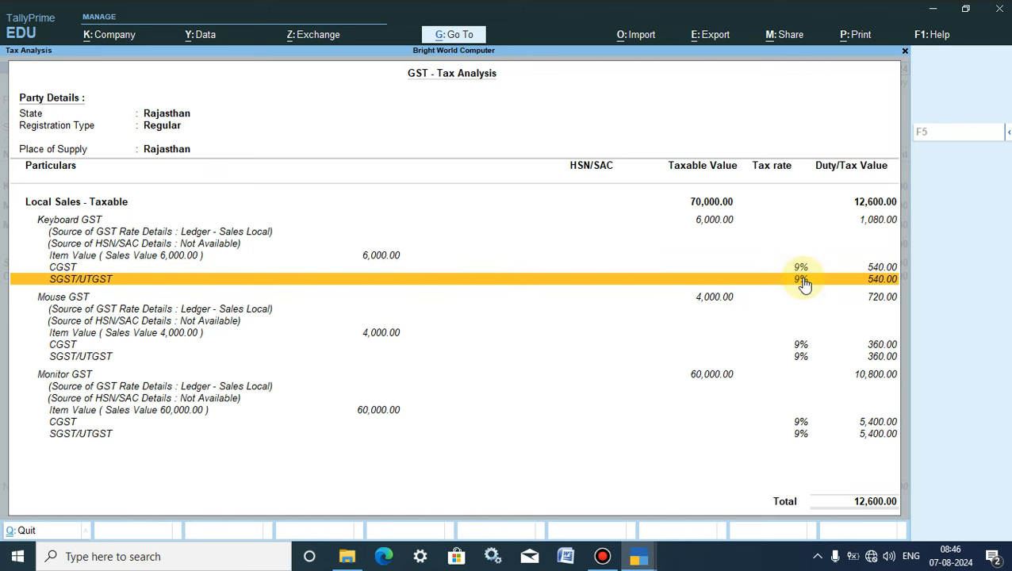
{"action": "left_click", "coordinate": [714, 306]}
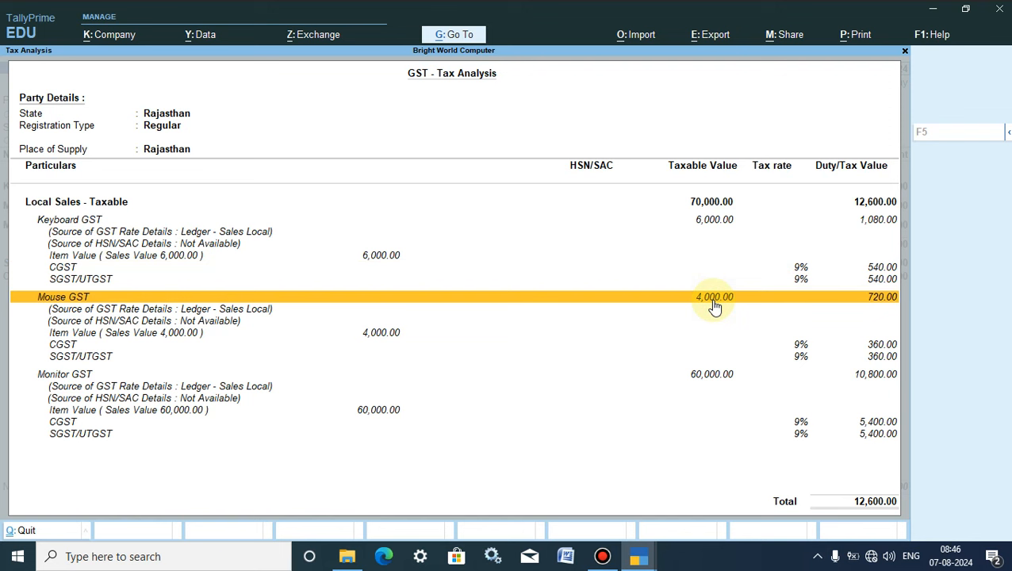
{"action": "left_click", "coordinate": [802, 348]}
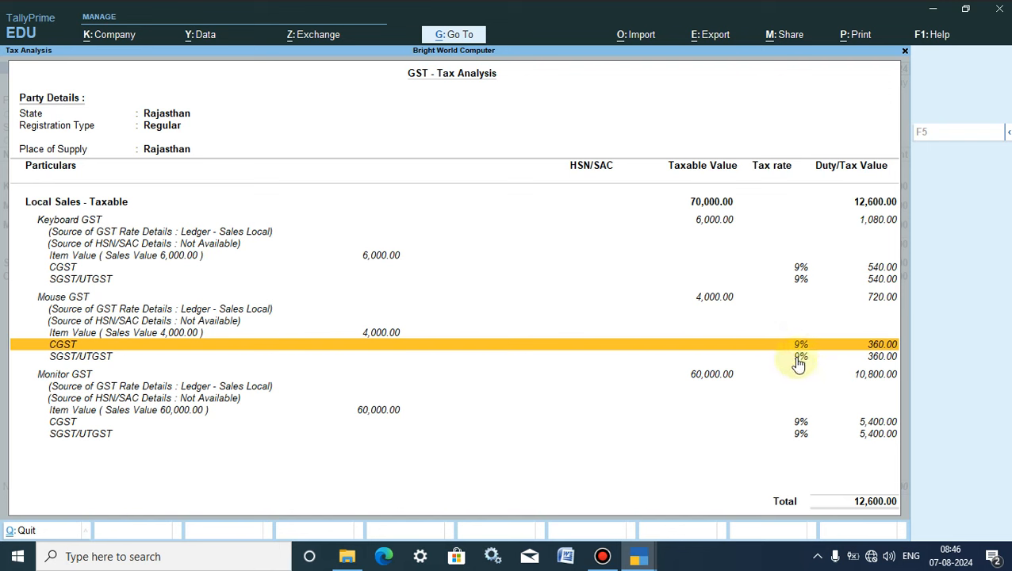
{"action": "left_click", "coordinate": [798, 361]}
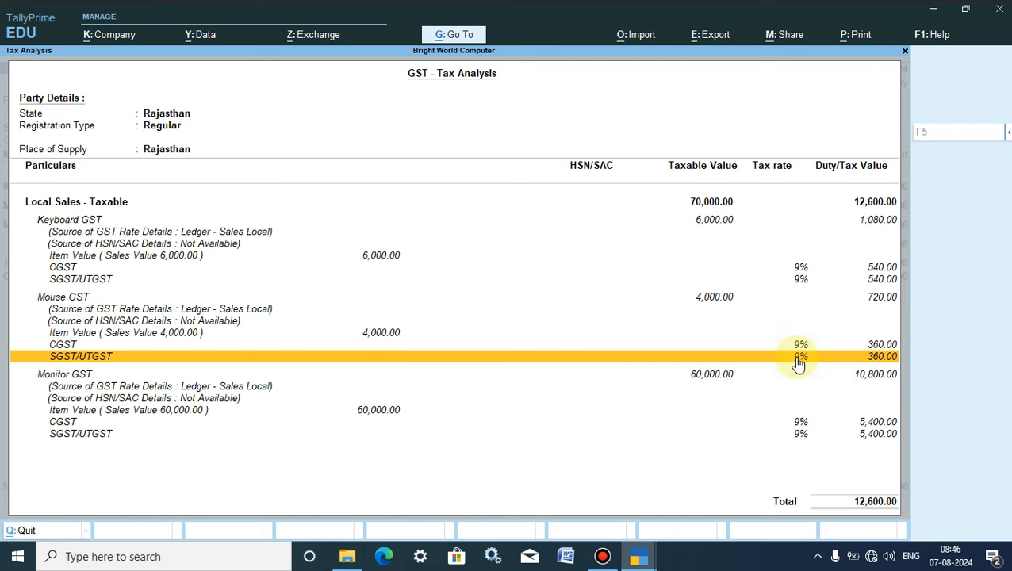
{"action": "left_click", "coordinate": [701, 374]}
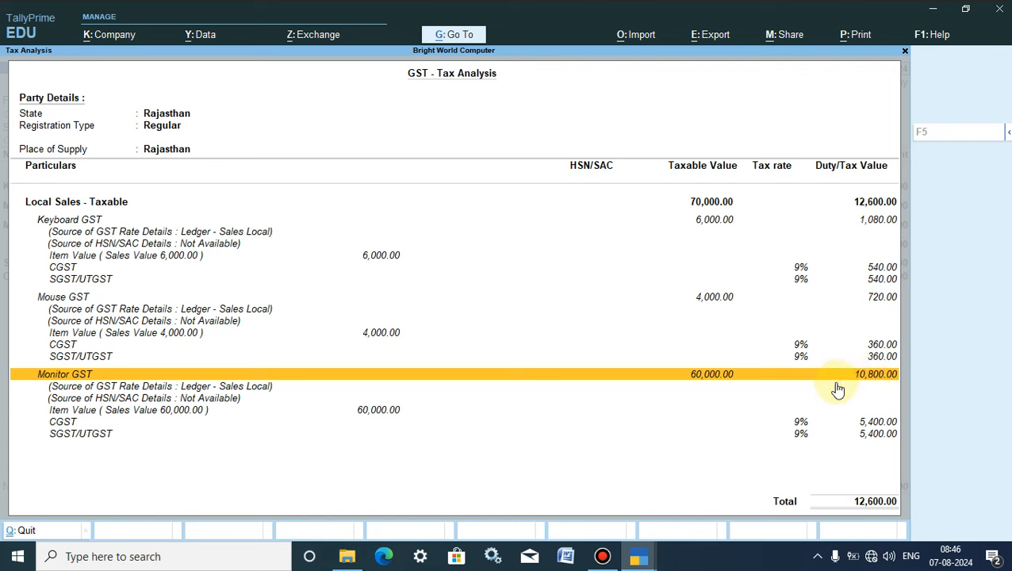
{"action": "left_click", "coordinate": [800, 425]}
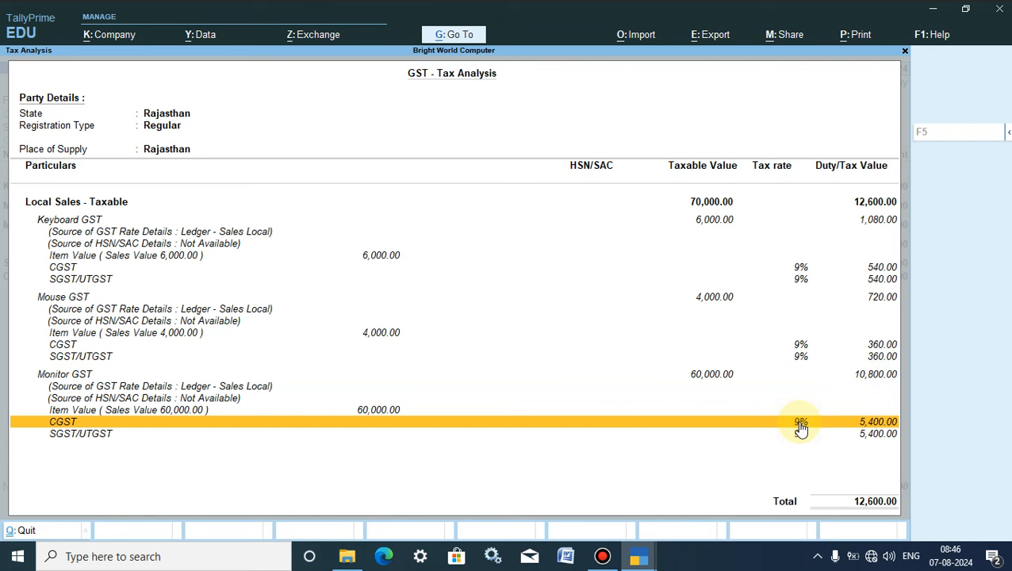
{"action": "left_click", "coordinate": [801, 435]}
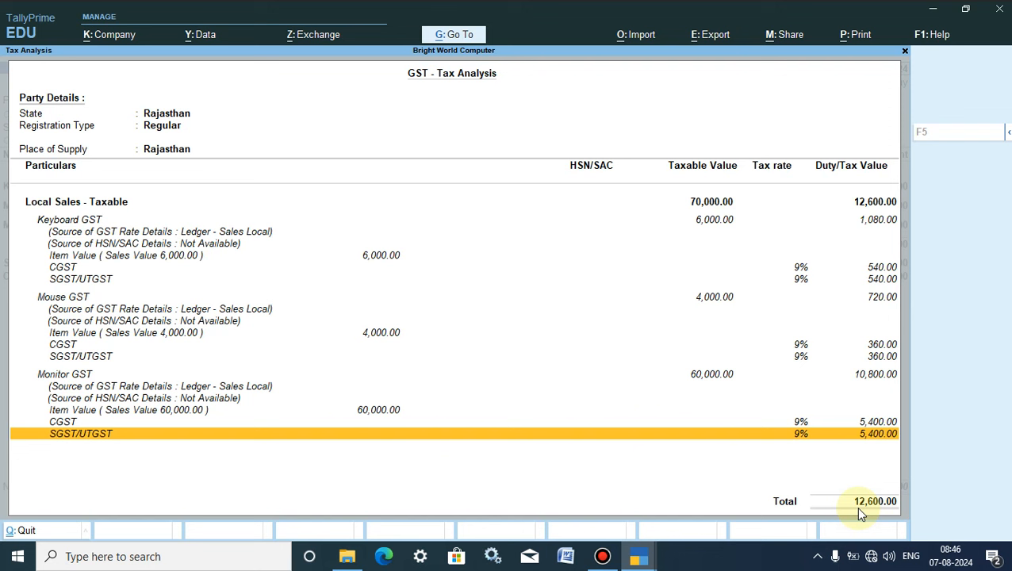
{"action": "left_click", "coordinate": [932, 9]}
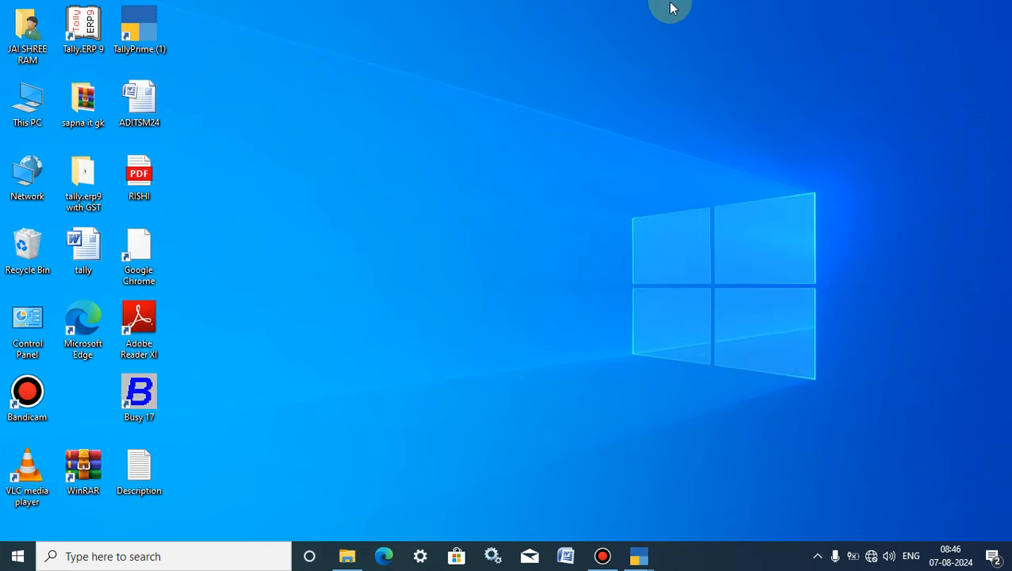
{"action": "right_click", "coordinate": [670, 8]}
{"action": "left_click", "coordinate": [701, 49]}
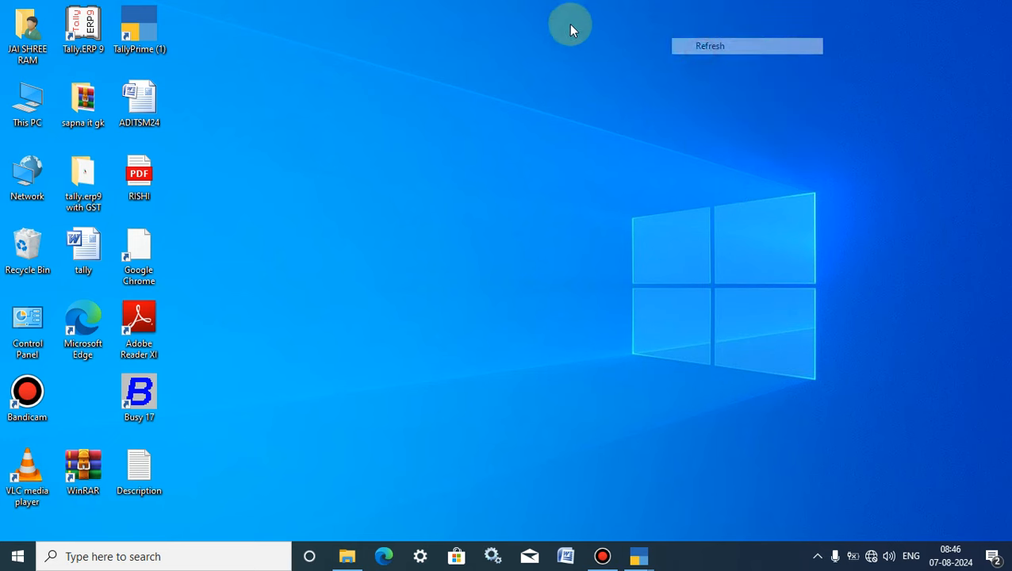
{"action": "right_click", "coordinate": [383, 42]}
{"action": "left_click", "coordinate": [409, 83]}
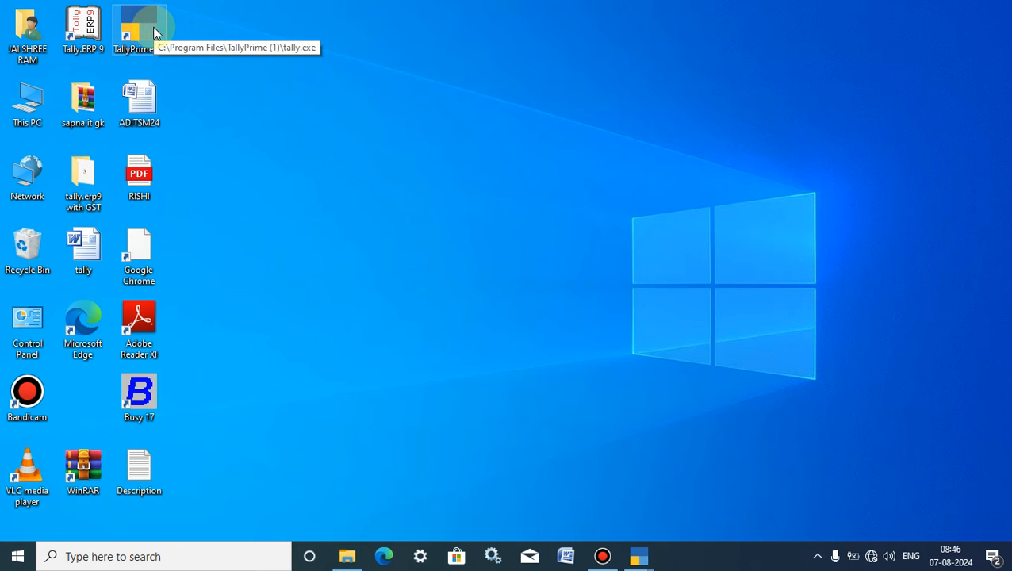
{"action": "left_click", "coordinate": [155, 33]}
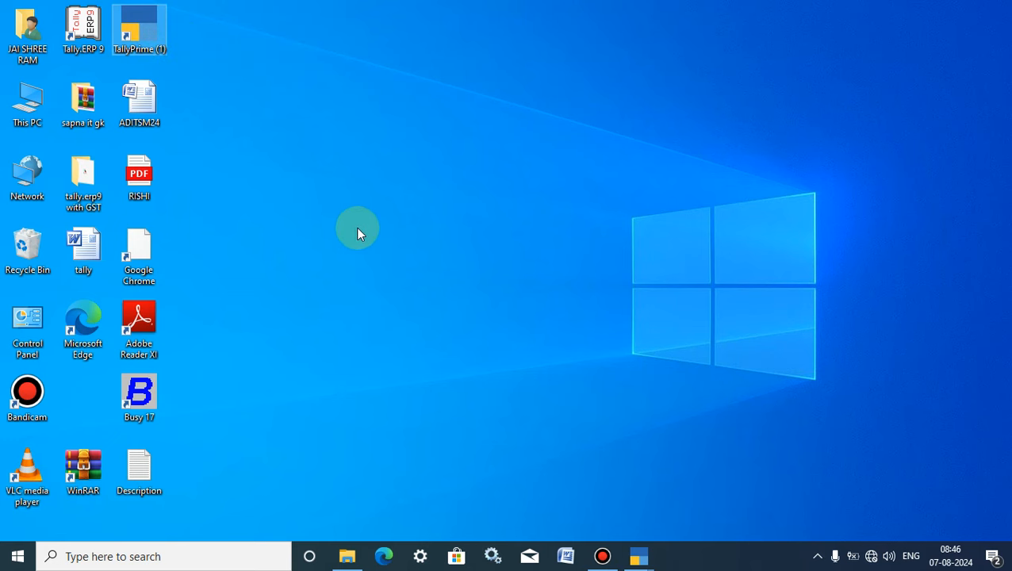
Step: Switch to TallyPrime at the Gateway of Tally for Bright World Computer Institute 1
{"action": "left_click", "coordinate": [639, 554]}
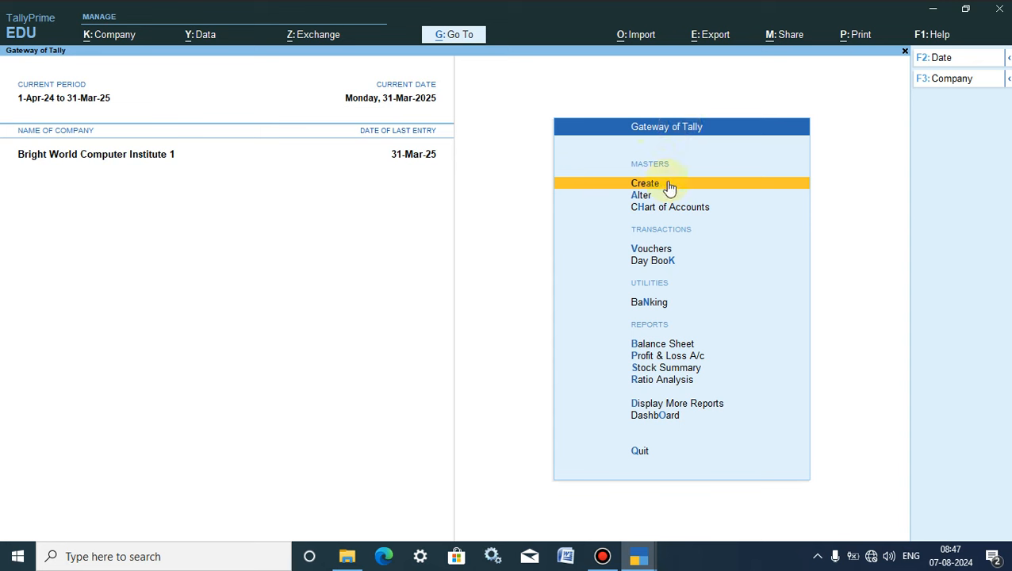
{"action": "left_click", "coordinate": [350, 559]}
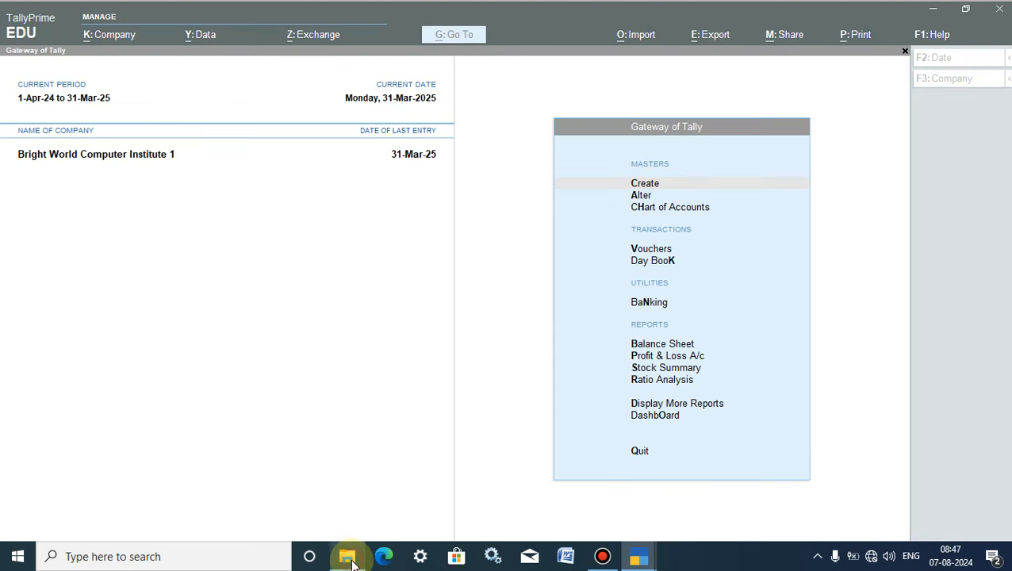
{"action": "left_click", "coordinate": [347, 557]}
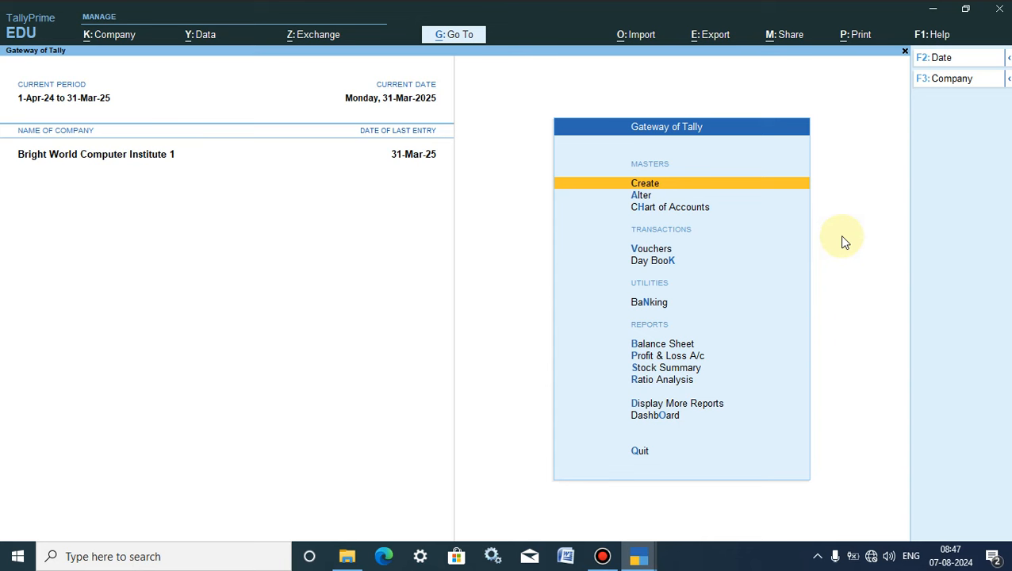
Step: Open the company features and review the GST registration details behind the Goods and Services Tax option, including the registration type
{"action": "key", "text": "F11"}
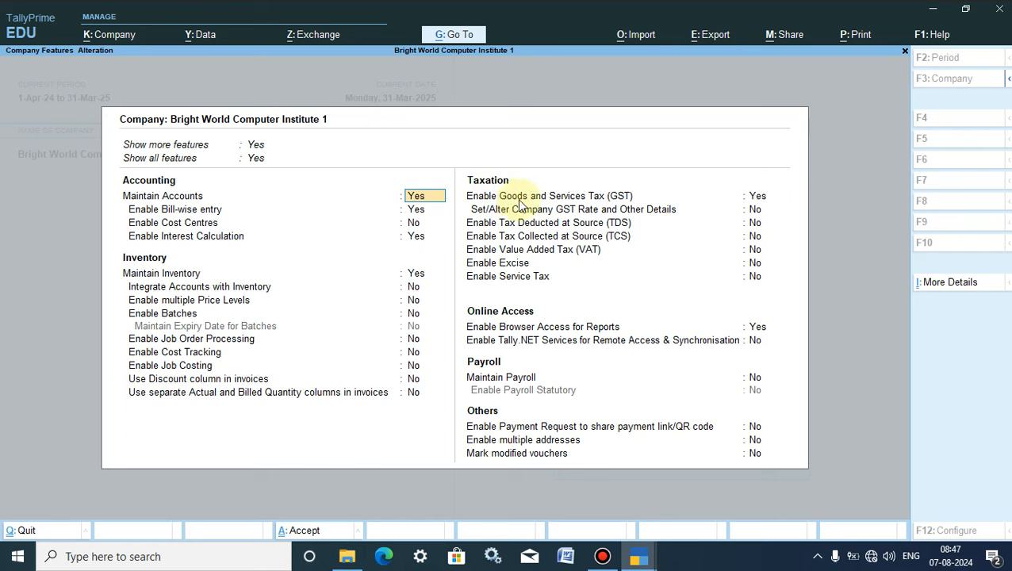
{"action": "left_click", "coordinate": [648, 201]}
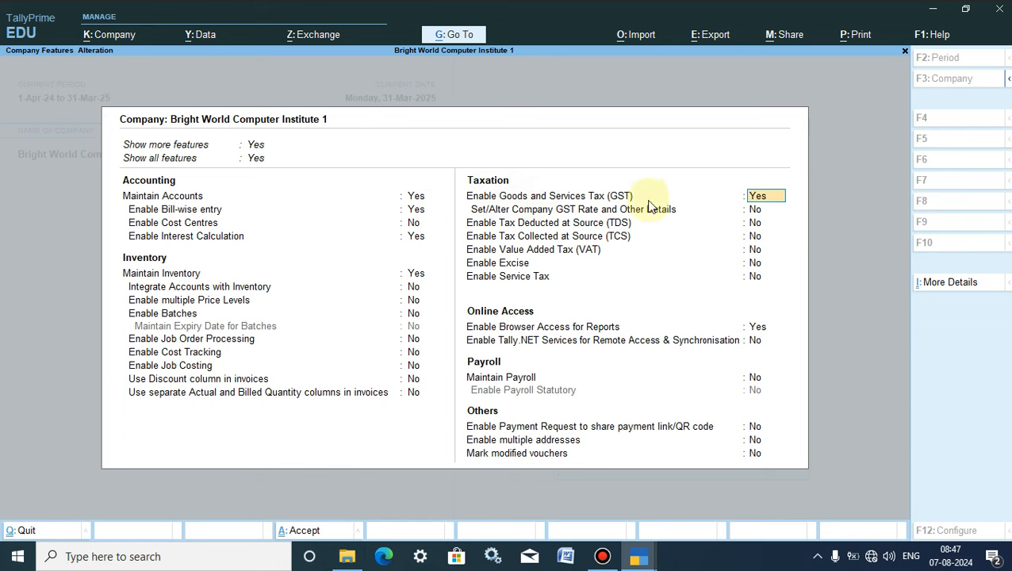
{"action": "left_click", "coordinate": [763, 198]}
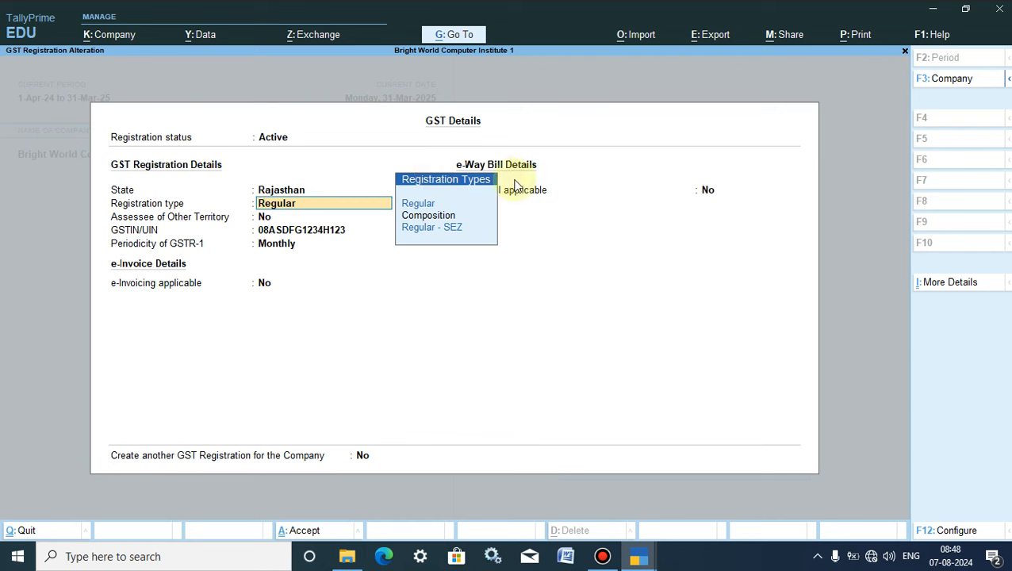
{"action": "key", "text": "Return"}
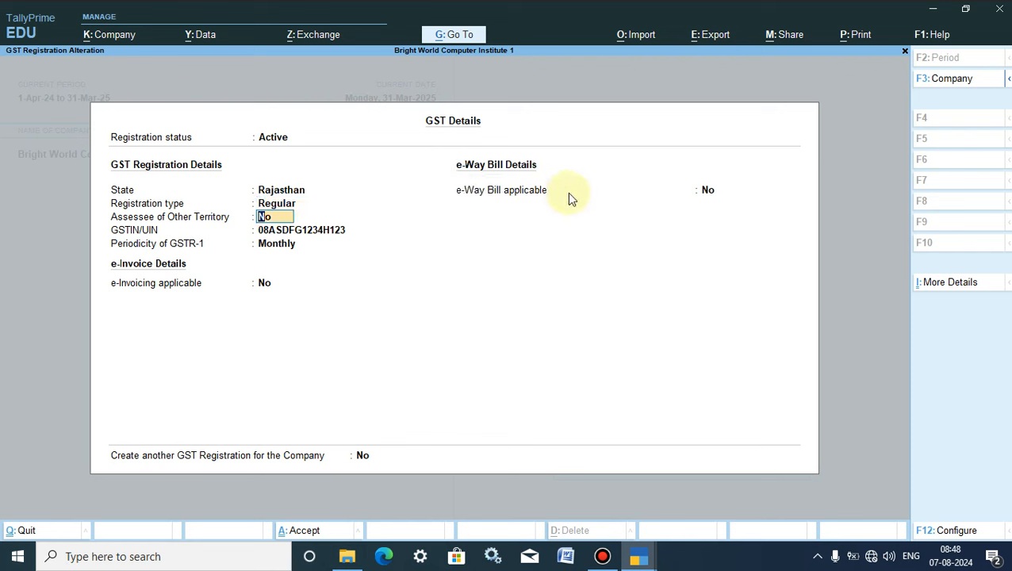
{"action": "key", "text": "BackSpace"}
{"action": "key", "text": "Escape"}
Step: Set Set/Alter Company GST Rate and Other Details to Yes, review and accept the GST rate details, and quit the company features
{"action": "key", "text": "Return"}
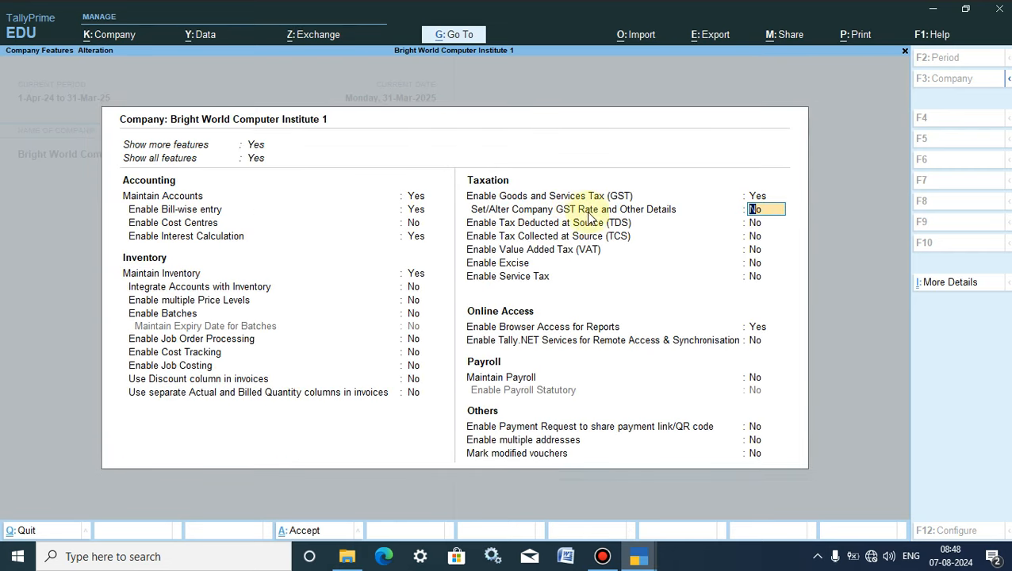
{"action": "type", "text": "y"}
{"action": "key", "text": "Return"}
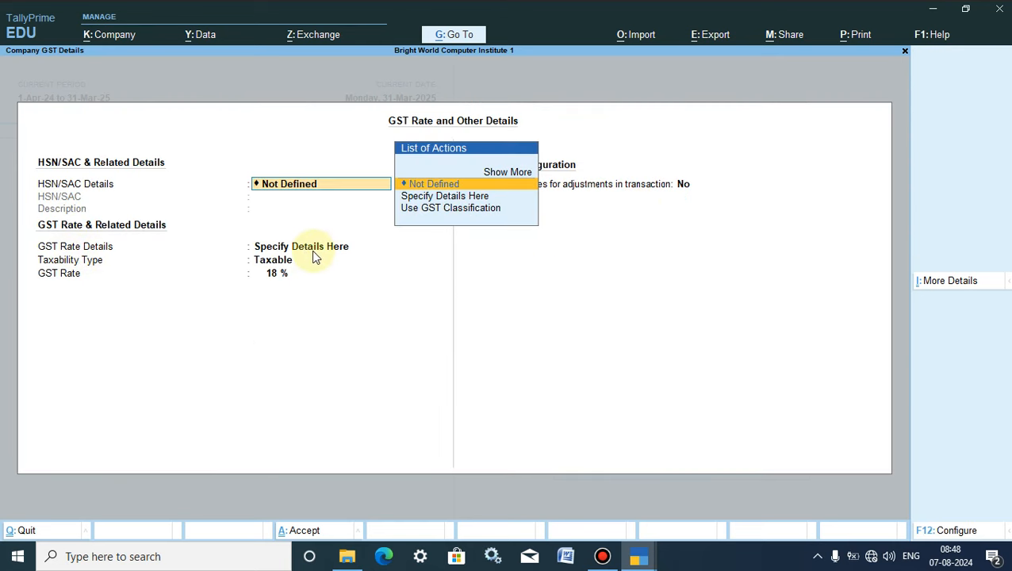
{"action": "key", "text": "Return"}
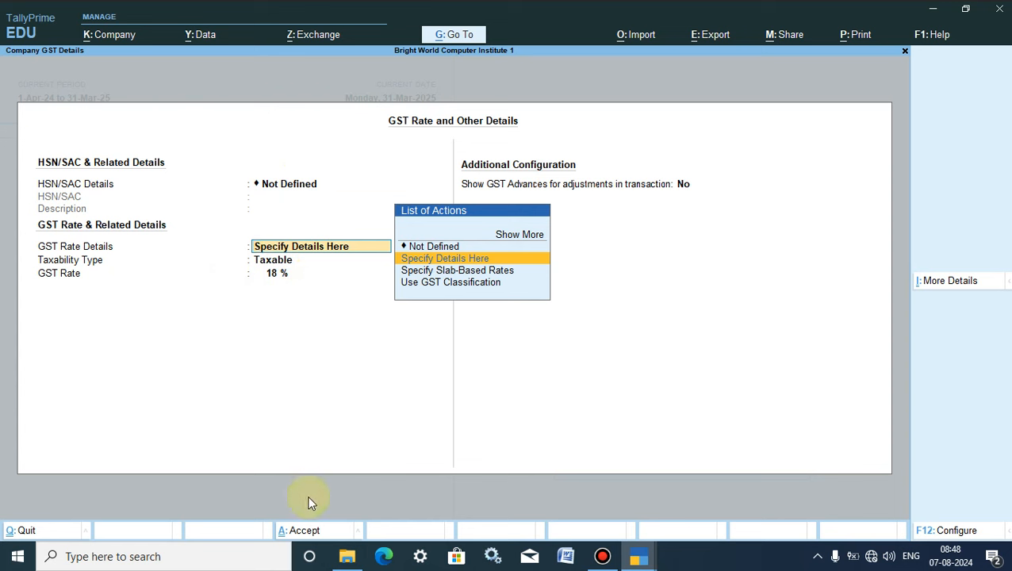
{"action": "left_click", "coordinate": [297, 532]}
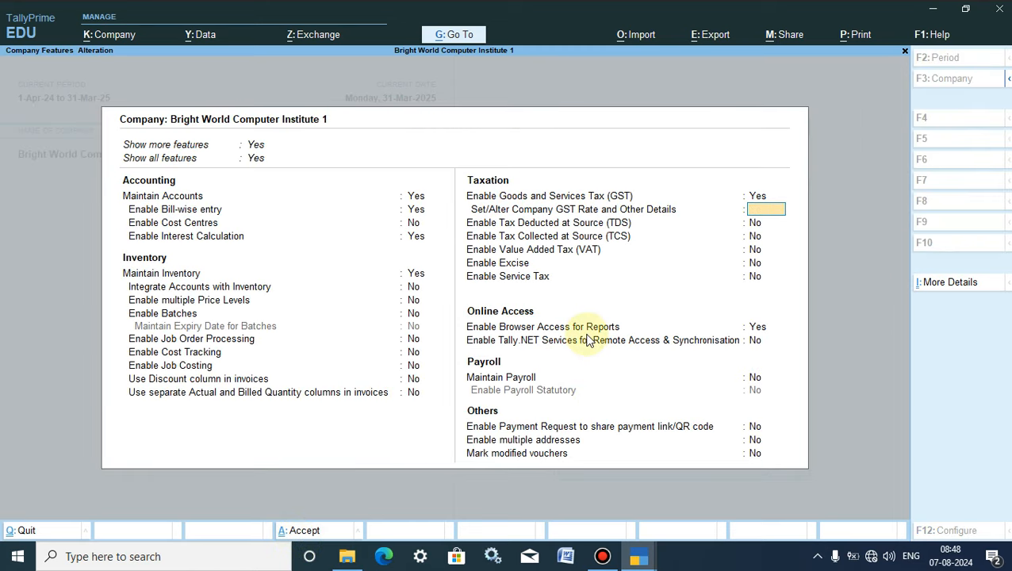
{"action": "key", "text": "Escape"}
{"action": "key", "text": "y"}
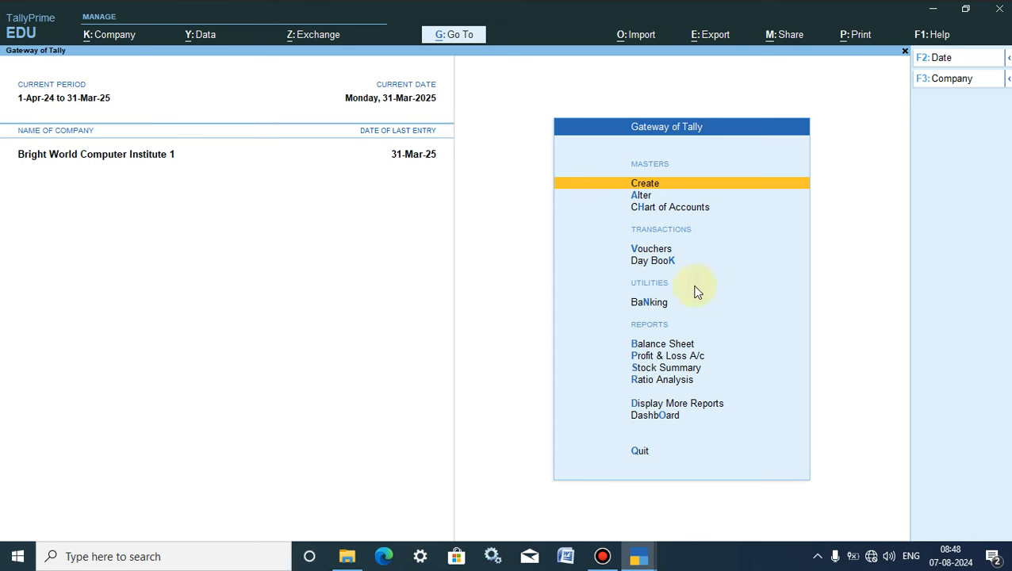
Step: Start a new ledger master and name it with the customer's first name followed by "Customer Local"
{"action": "left_click", "coordinate": [652, 187]}
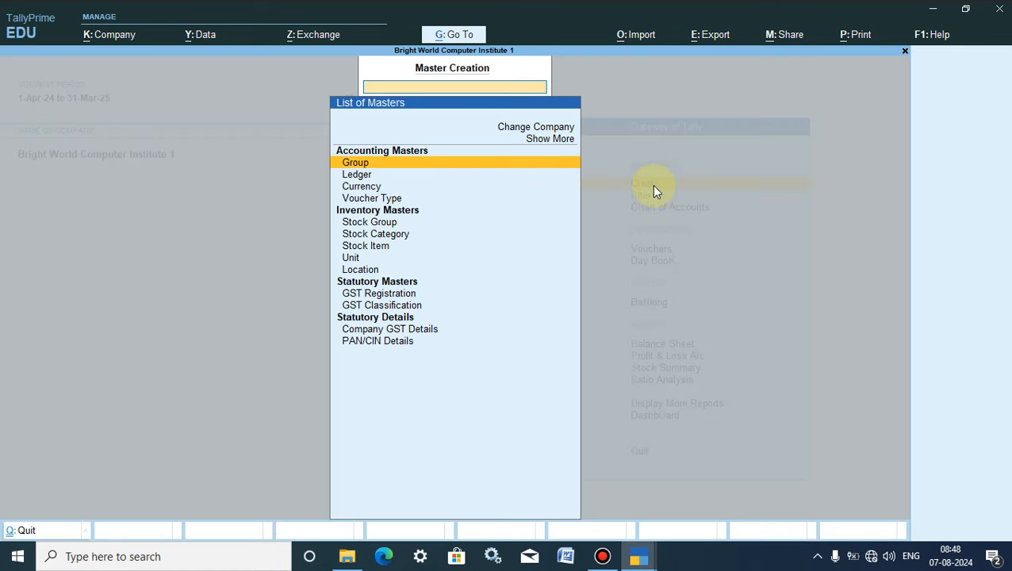
{"action": "left_click", "coordinate": [356, 177]}
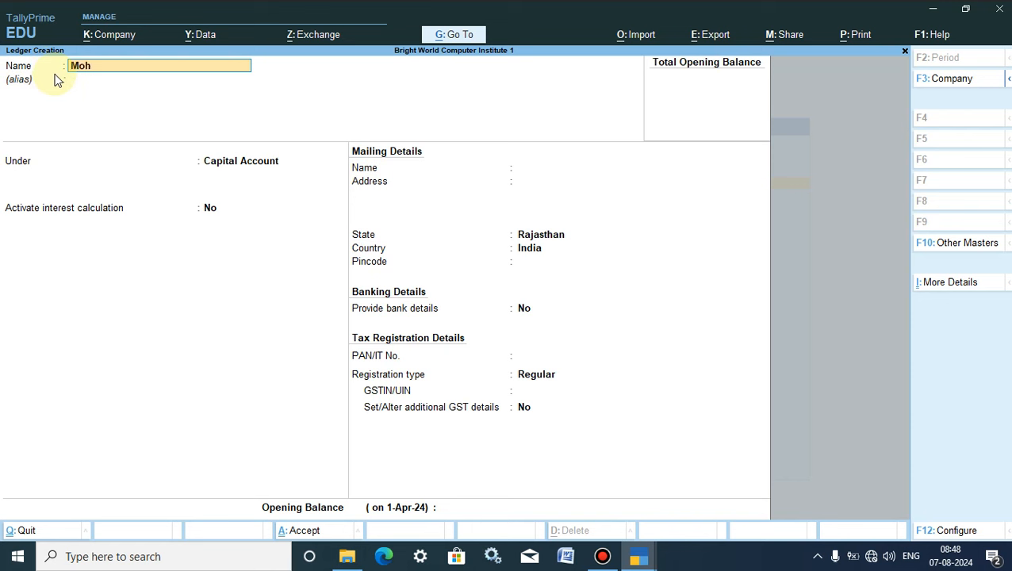
{"action": "type", "text": "Mohan Customer Local"}
{"action": "key", "text": "Return"}
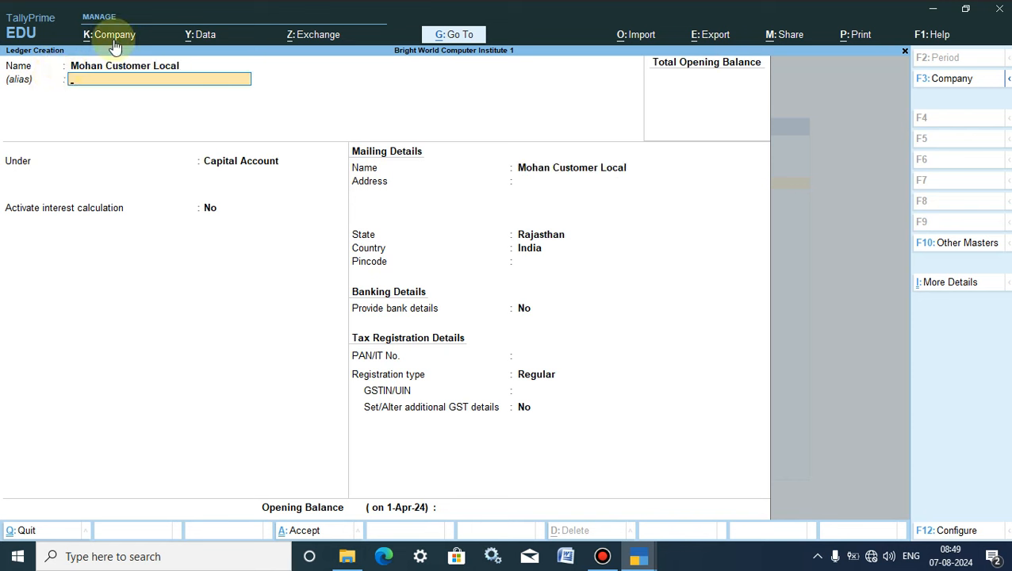
Step: Place the customer ledger under Sundry Debtors and set Maintain balances bill-by-bill to No
{"action": "left_click", "coordinate": [219, 170]}
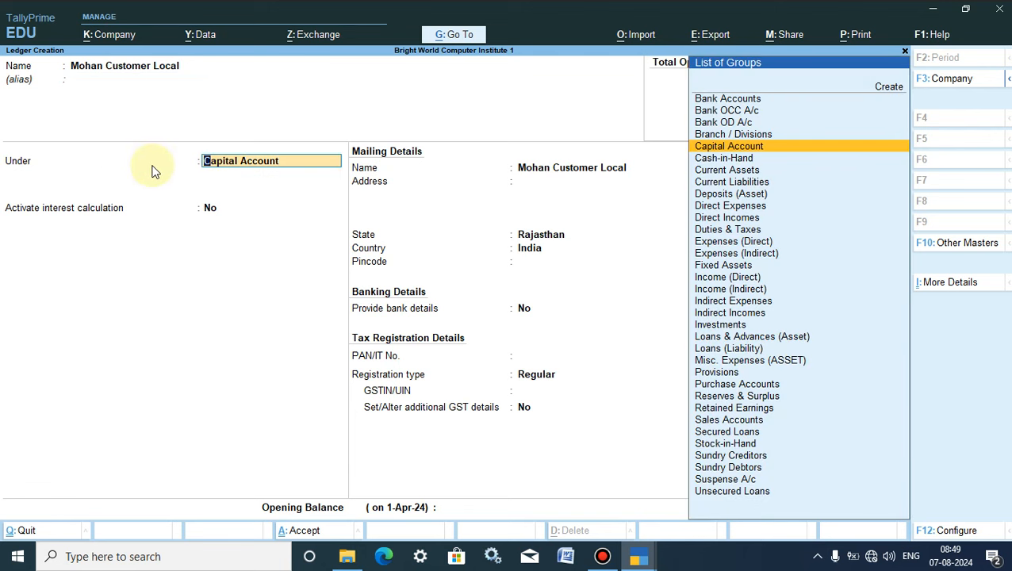
{"action": "type", "text": "Su"}
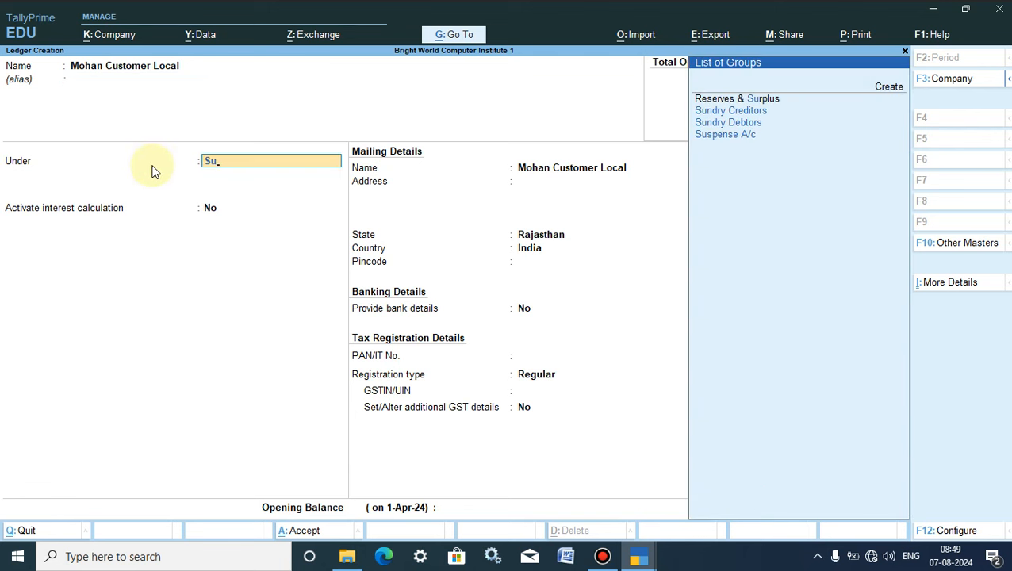
{"action": "left_click", "coordinate": [744, 129]}
{"action": "left_click", "coordinate": [744, 131]}
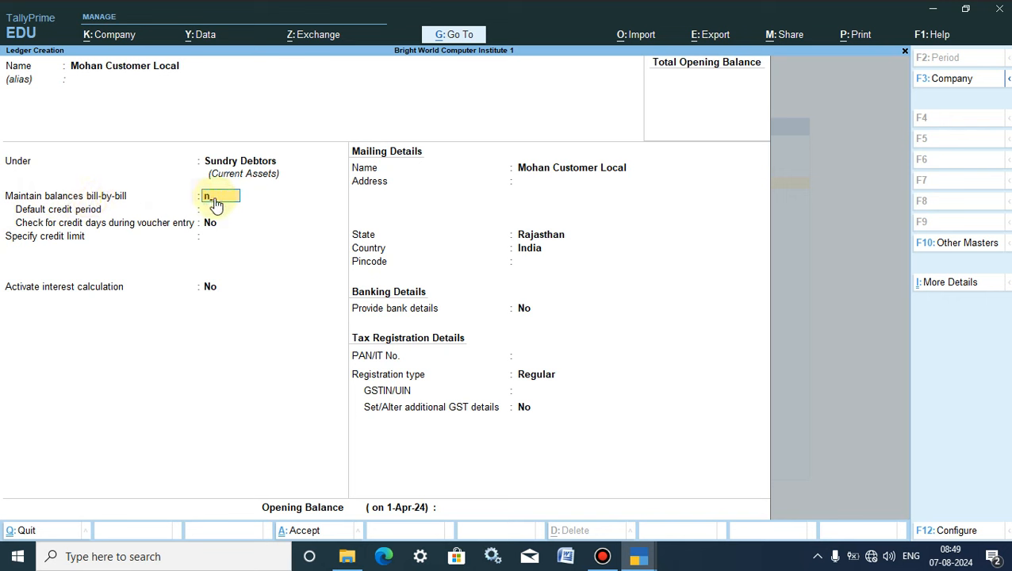
{"action": "key", "text": "Return"}
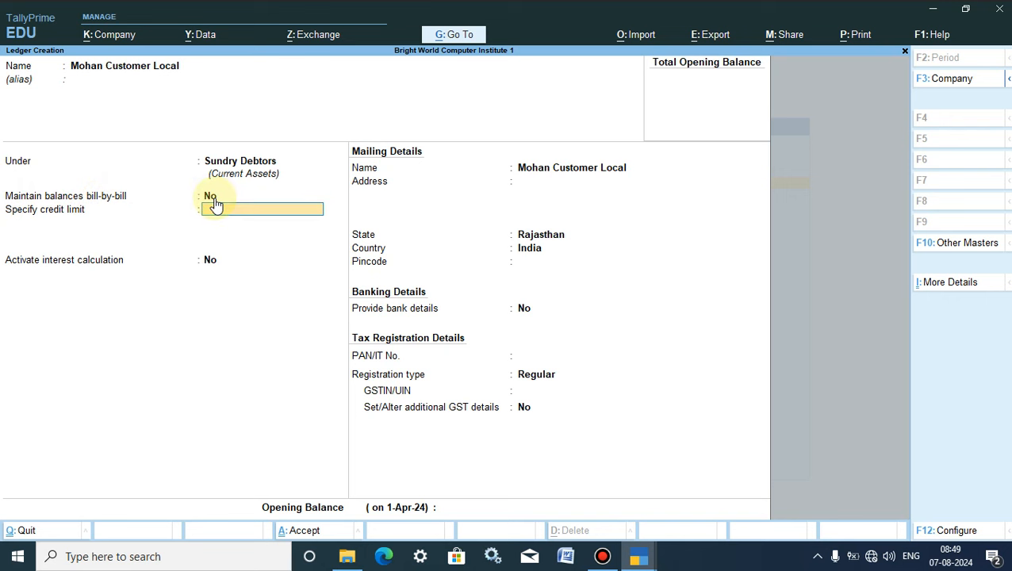
Step: Fill in the customer's address and pincode in the mailing details, with Rajasthan as the state
{"action": "left_click", "coordinate": [396, 185]}
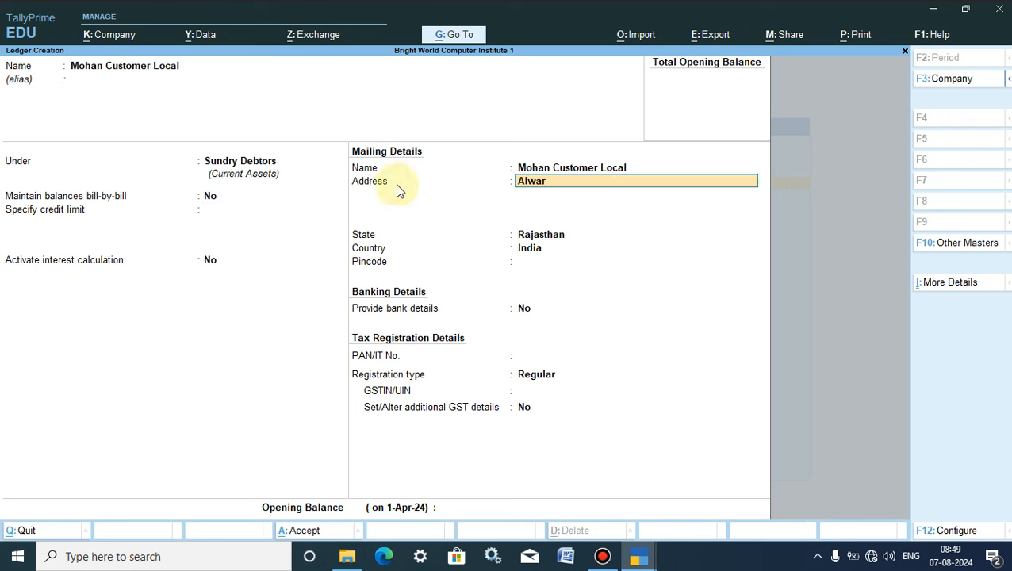
{"action": "type", "text": "Alwar"}
{"action": "key", "text": "Return"}
{"action": "left_click", "coordinate": [536, 238]}
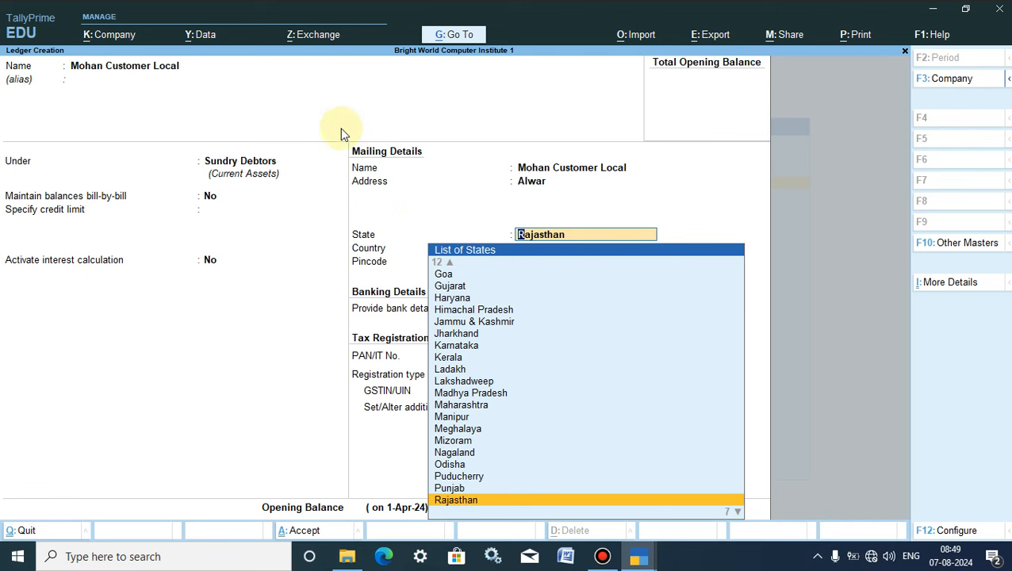
{"action": "key", "text": "Return"}
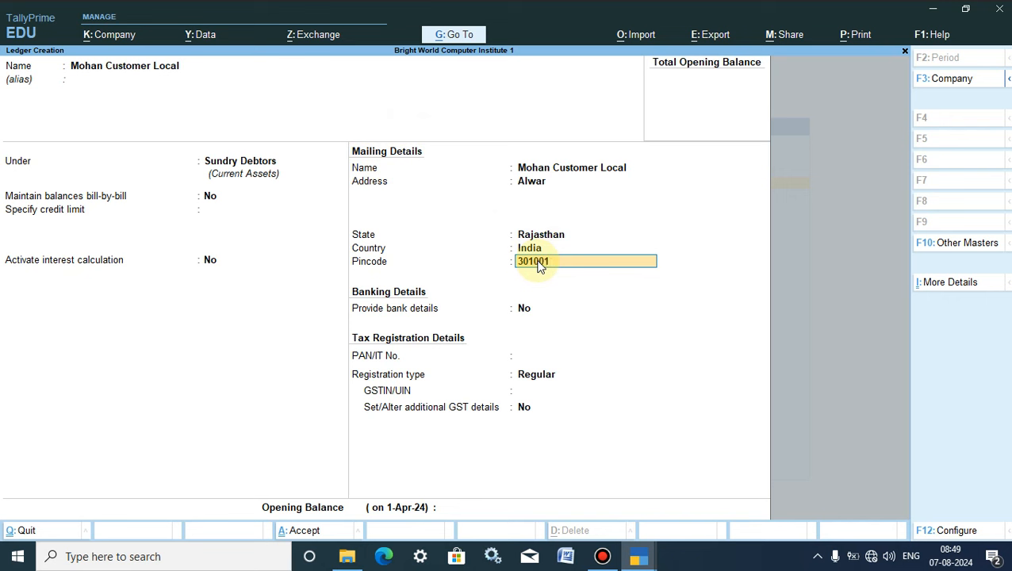
Step: Leave bank details at No, enter the customer's PAN/IT number, and keep the registration type as Regular
{"action": "key", "text": "Return"}
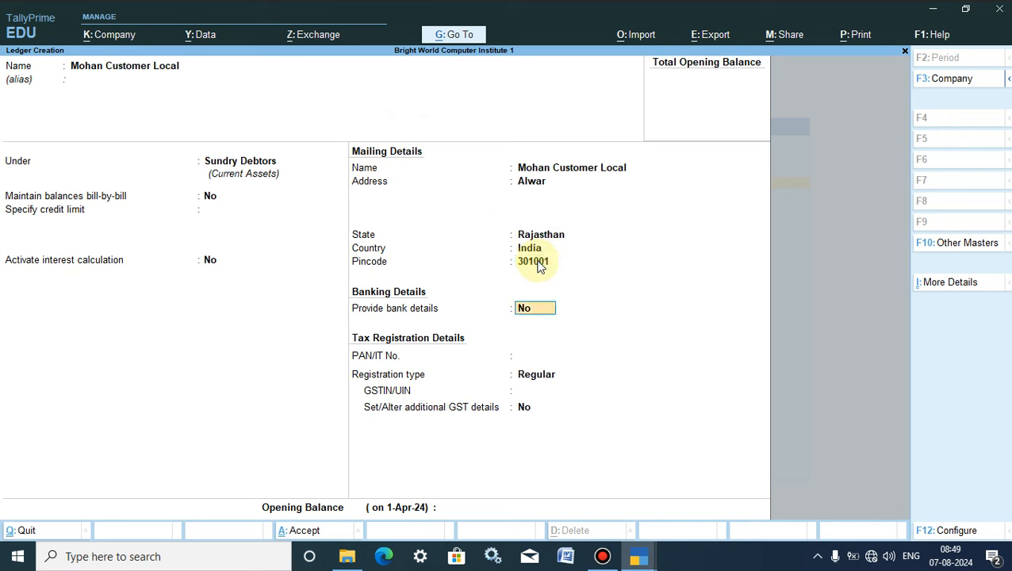
{"action": "left_click", "coordinate": [524, 356]}
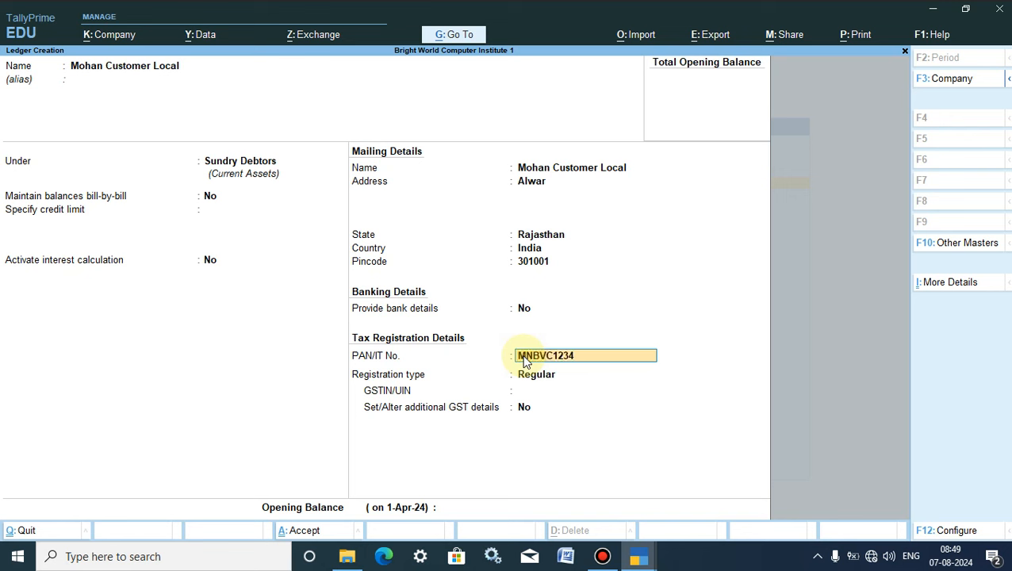
{"action": "type", "text": "MNBVC1234X"}
{"action": "key", "text": "Return"}
{"action": "key", "text": "Return"}
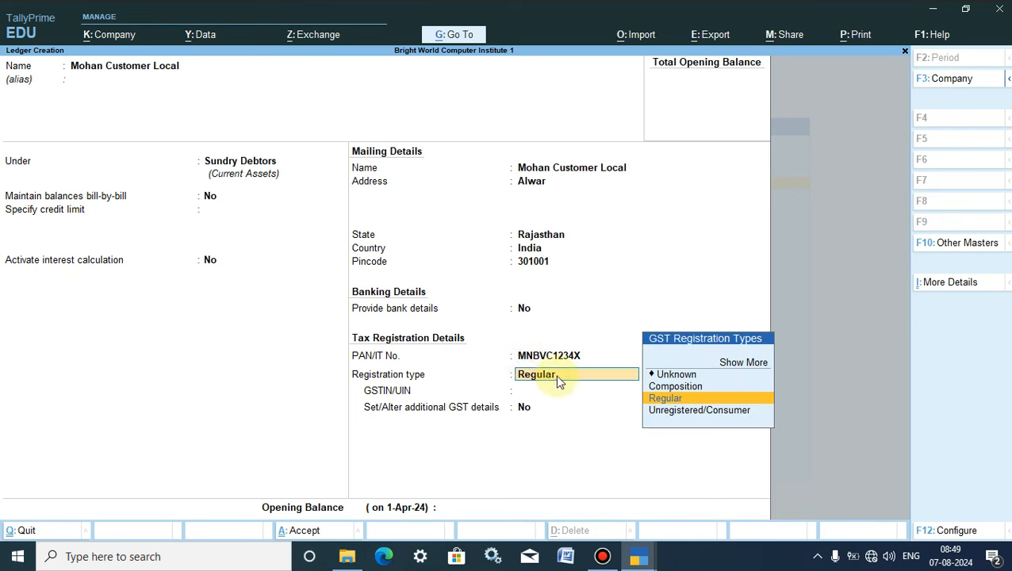
{"action": "key", "text": "Return"}
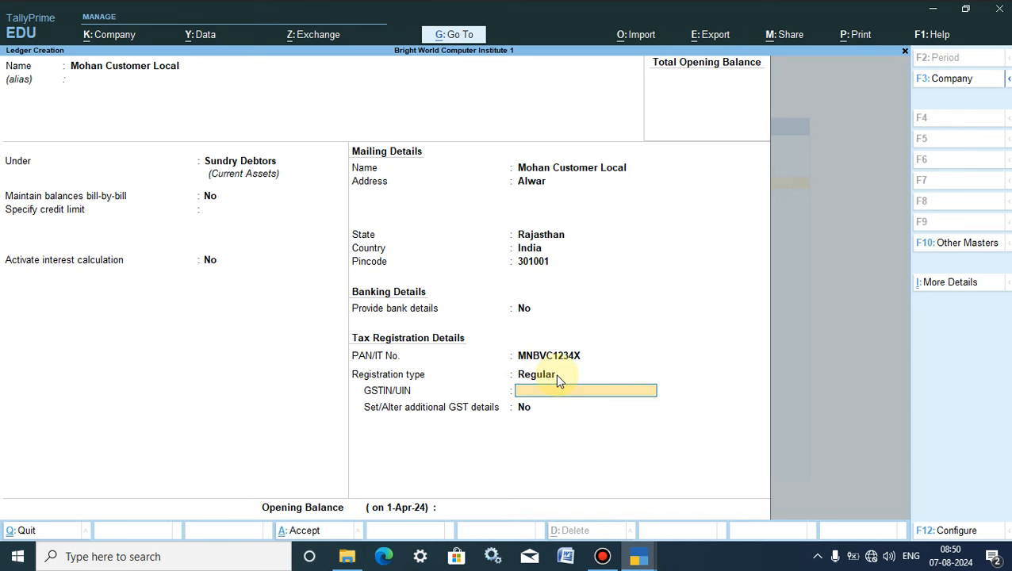
Step: Enter the customer's GSTIN/UIN in the tax registration details and continue past the validation
{"action": "type", "text": "08"}
{"action": "type", "text": "MNBVC1234Z123"}
{"action": "key", "text": "Return"}
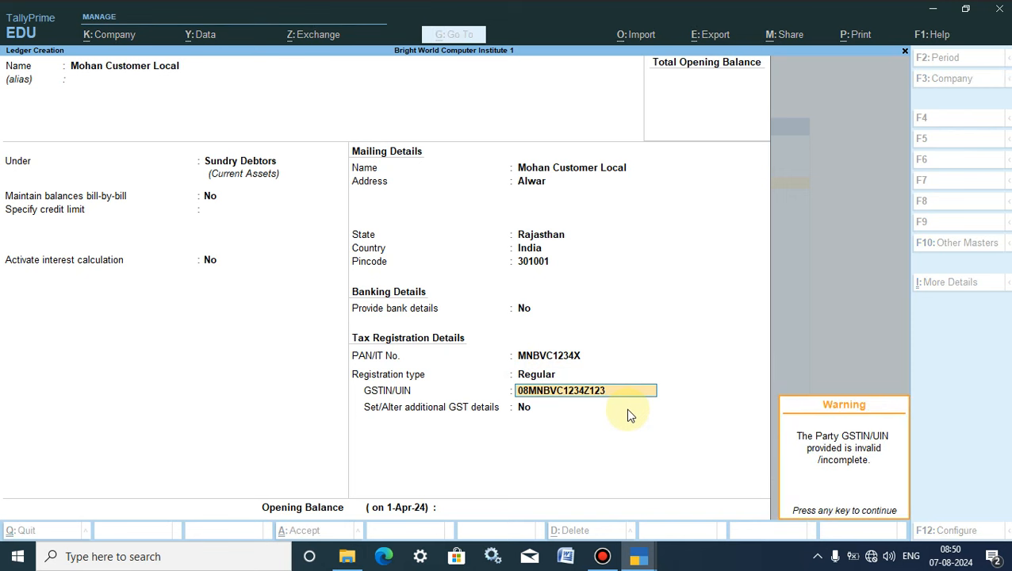
{"action": "key", "text": "Return"}
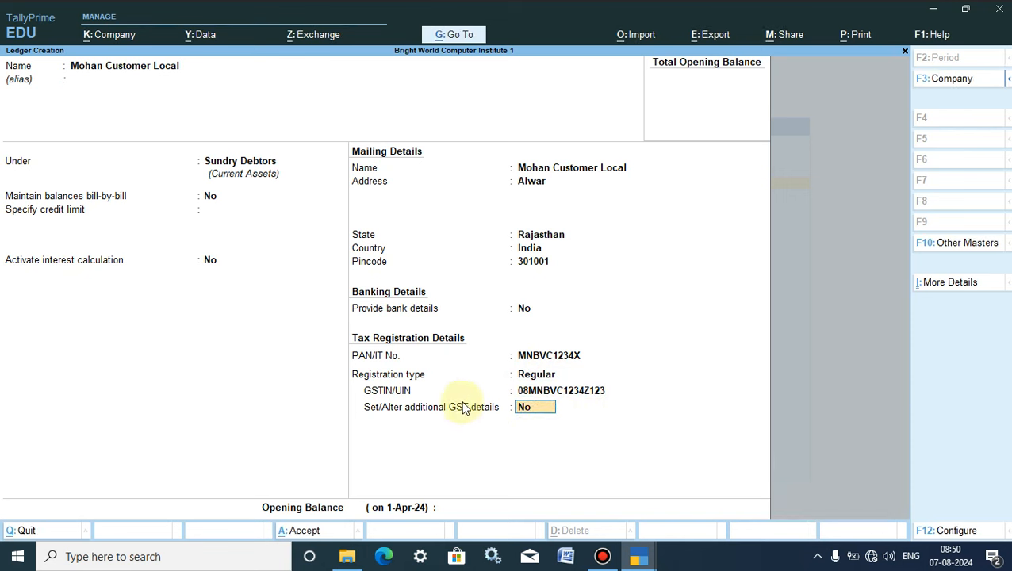
Step: Set additional GST details to Yes with Rajasthan as the place of supply, and save the customer ledger
{"action": "left_click", "coordinate": [534, 412]}
{"action": "key", "text": "Return"}
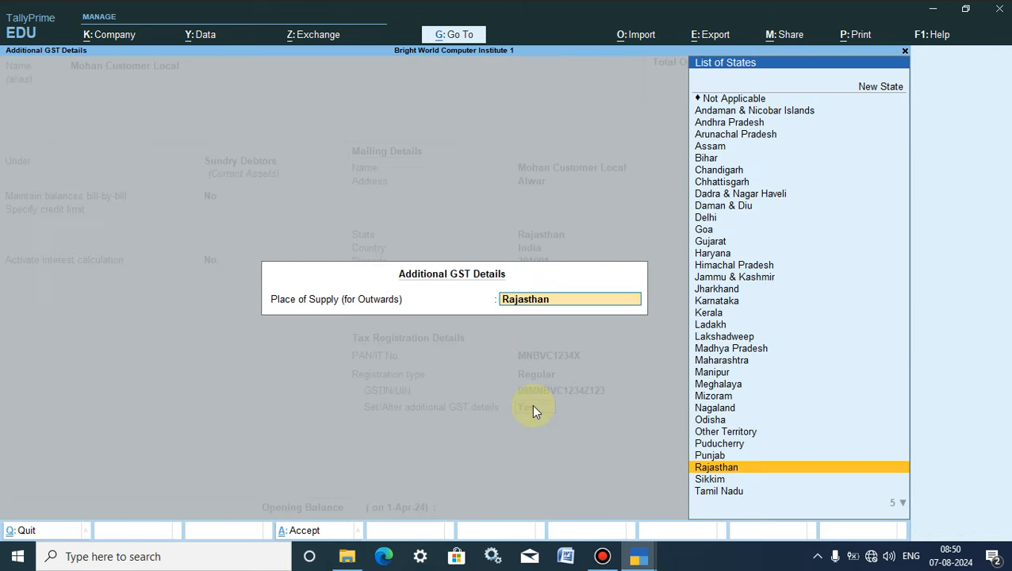
{"action": "key", "text": "Return"}
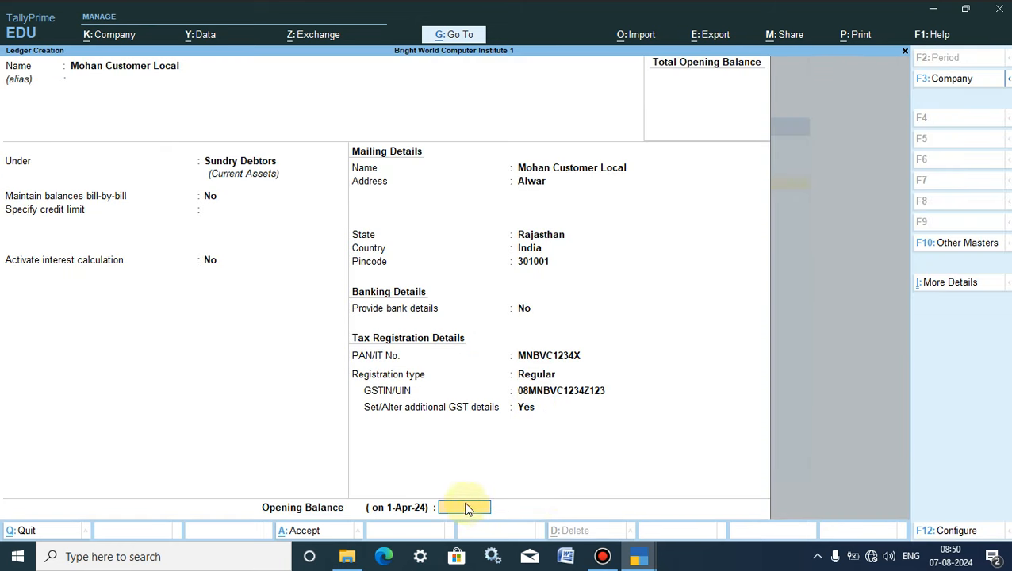
{"action": "left_click", "coordinate": [301, 535]}
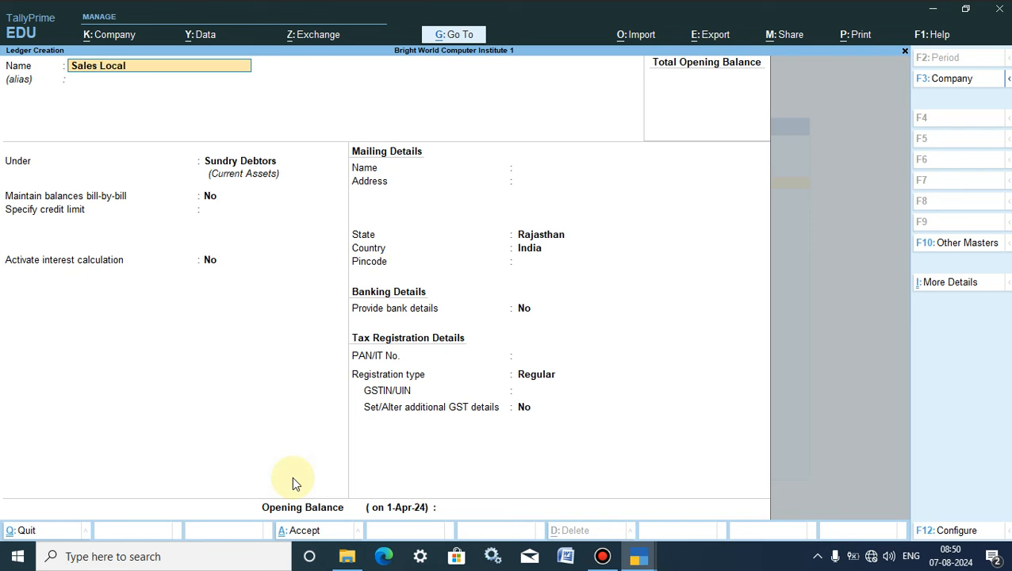
Step: Name a new ledger Sales Local under Sales Accounts, with type of ledger Not Applicable and GST applicability Applicable
{"action": "key", "text": "Return"}
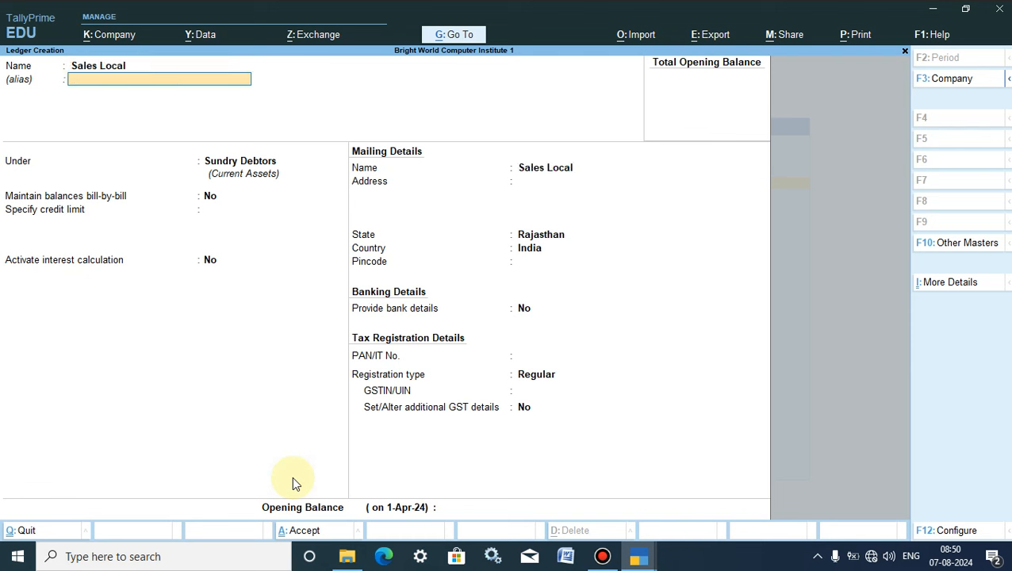
{"action": "left_click", "coordinate": [240, 167]}
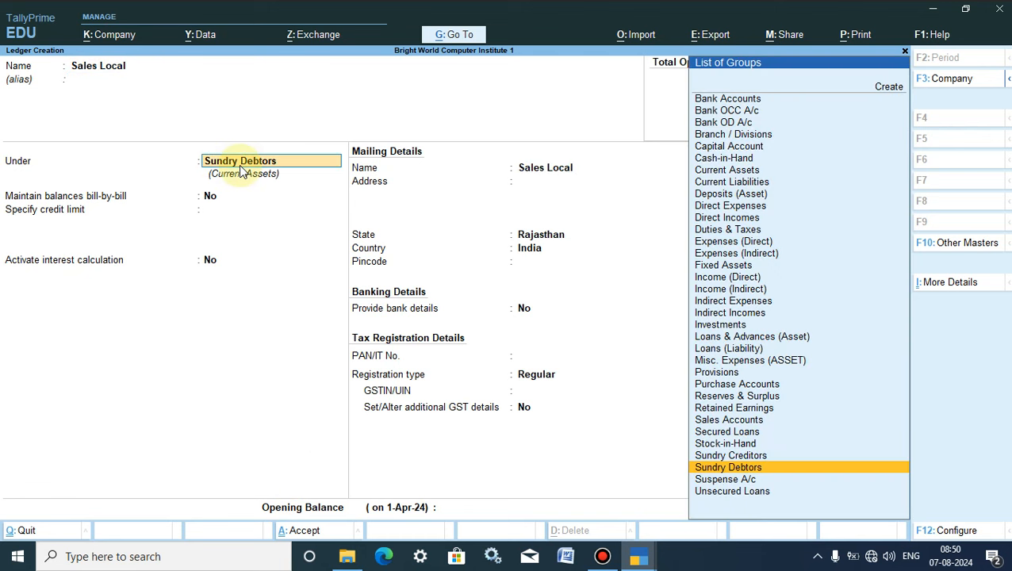
{"action": "type", "text": "Sal"}
{"action": "key", "text": "Return"}
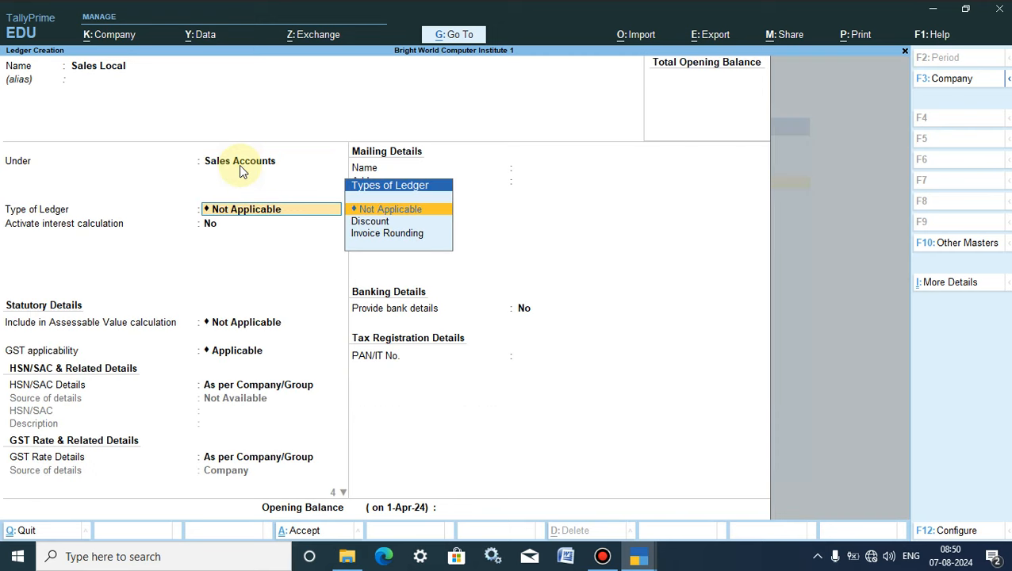
{"action": "key", "text": "Return"}
{"action": "key", "text": "Return"}
{"action": "key", "text": "Return"}
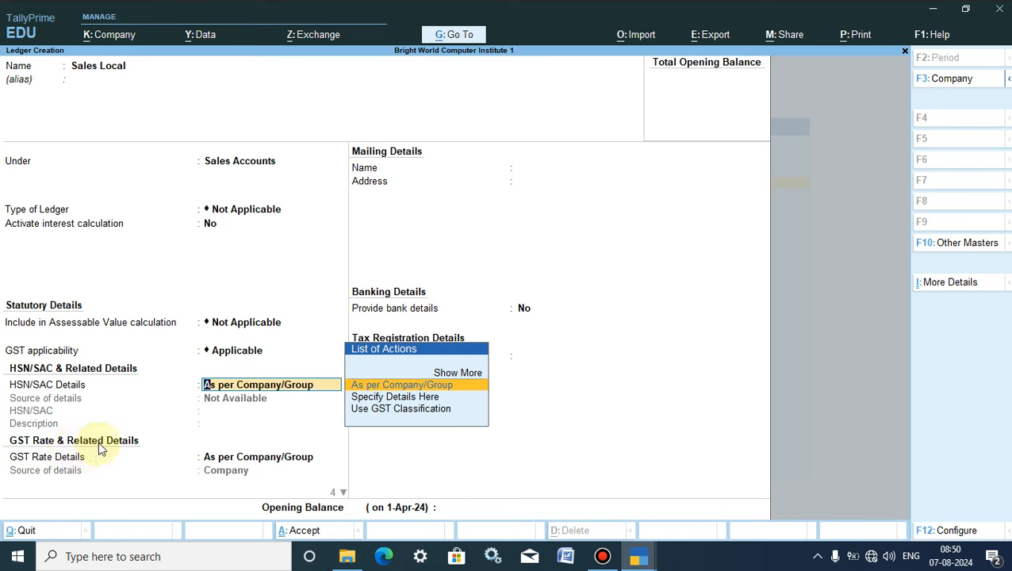
Step: Specify the GST rate details in the ledger itself, with taxability type Taxable and nature of transaction Local Sales - Taxable
{"action": "left_click", "coordinate": [227, 458]}
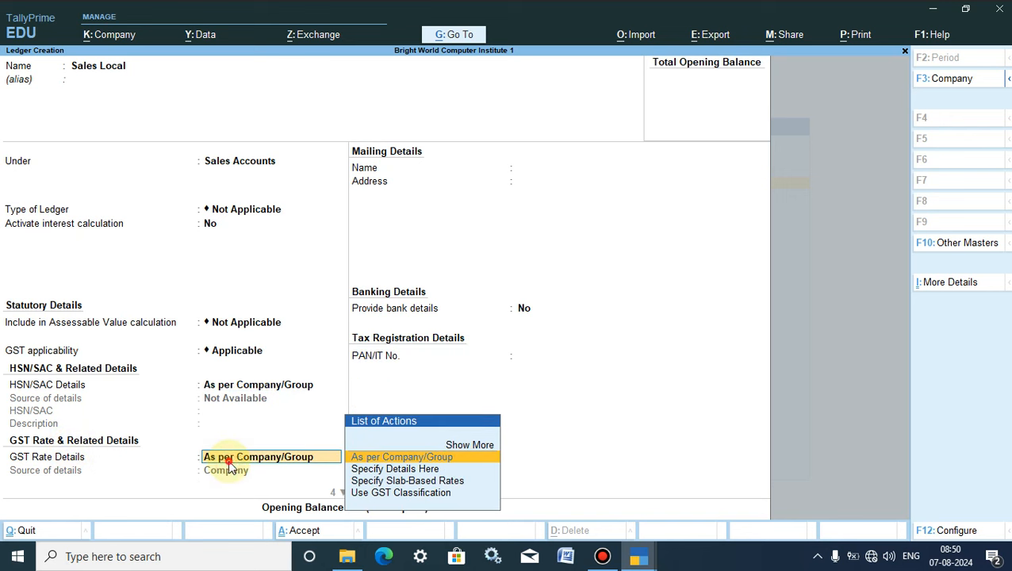
{"action": "left_click", "coordinate": [395, 469]}
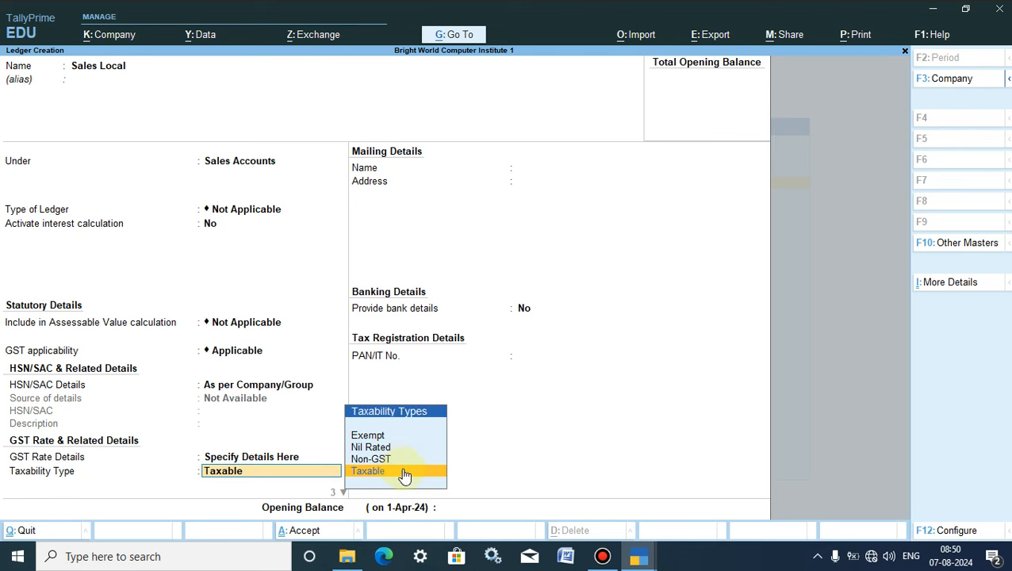
{"action": "left_click", "coordinate": [361, 474]}
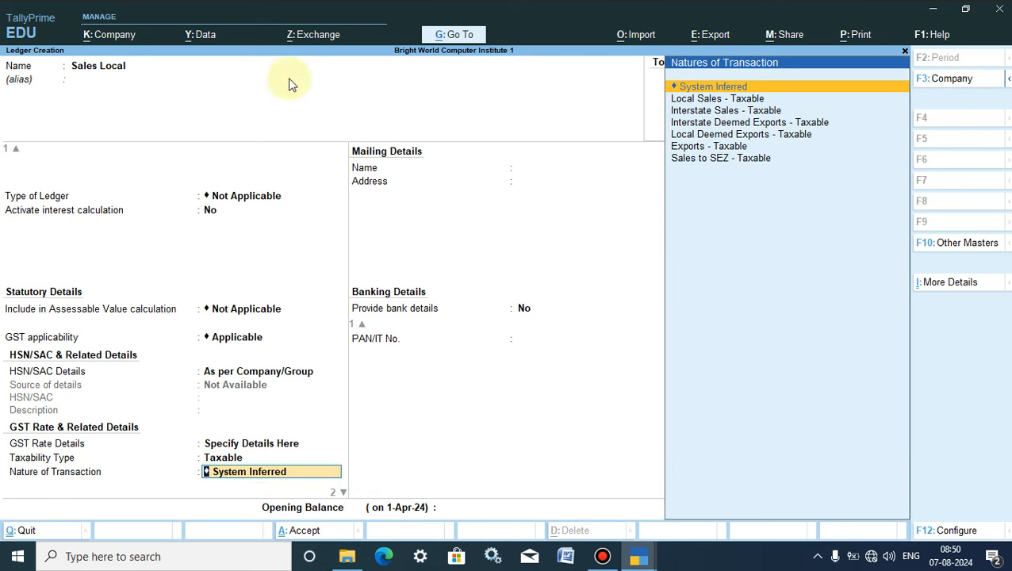
{"action": "left_click", "coordinate": [697, 99]}
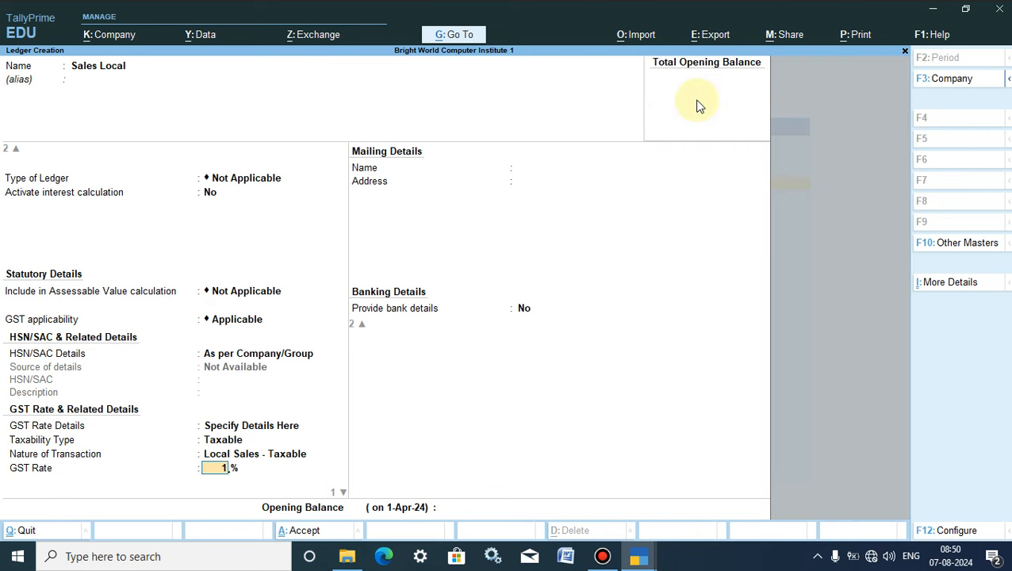
Step: Set the GST rate to 18% and the type of supply to Goods, save the sales ledger, and quit ledger creation
{"action": "key", "text": "Return"}
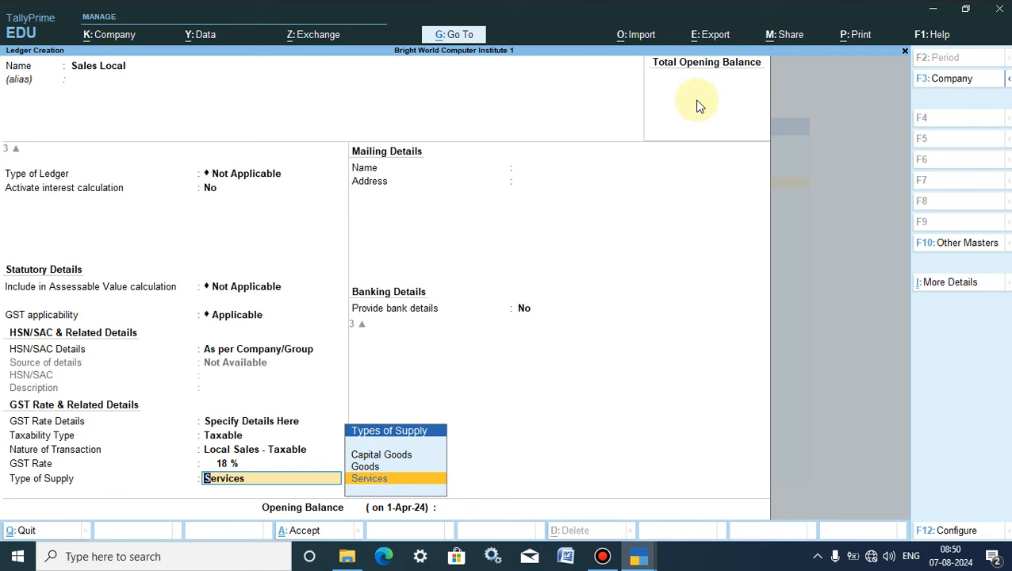
{"action": "key", "text": "Up"}
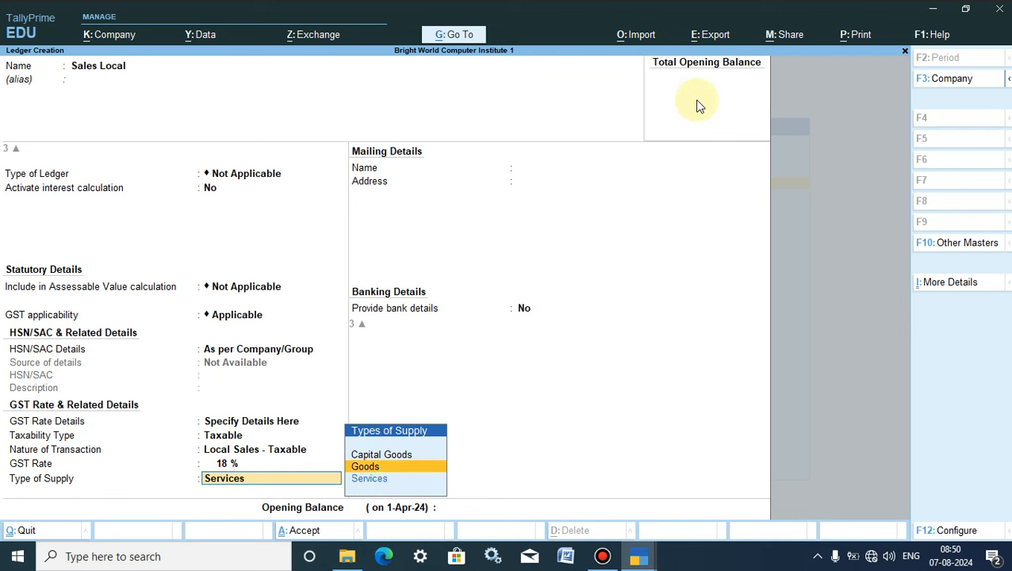
{"action": "left_click", "coordinate": [373, 467]}
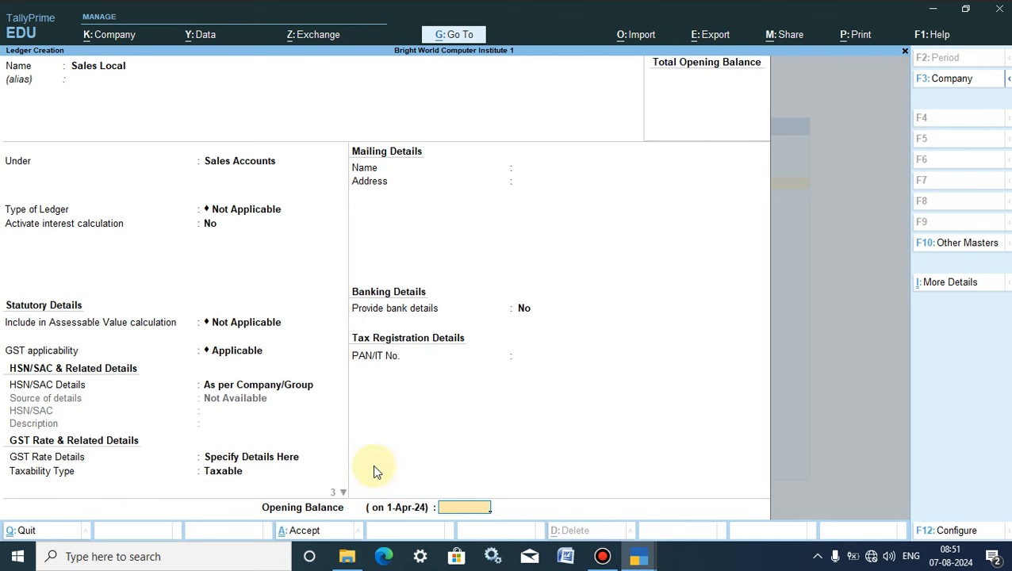
{"action": "left_click", "coordinate": [291, 530]}
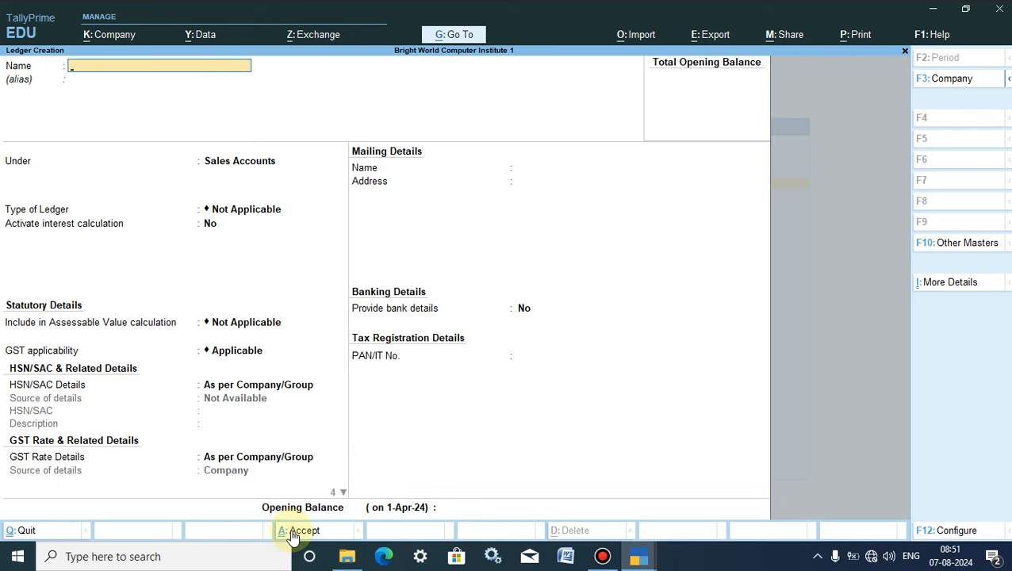
{"action": "key", "text": "Escape"}
{"action": "key", "text": "y"}
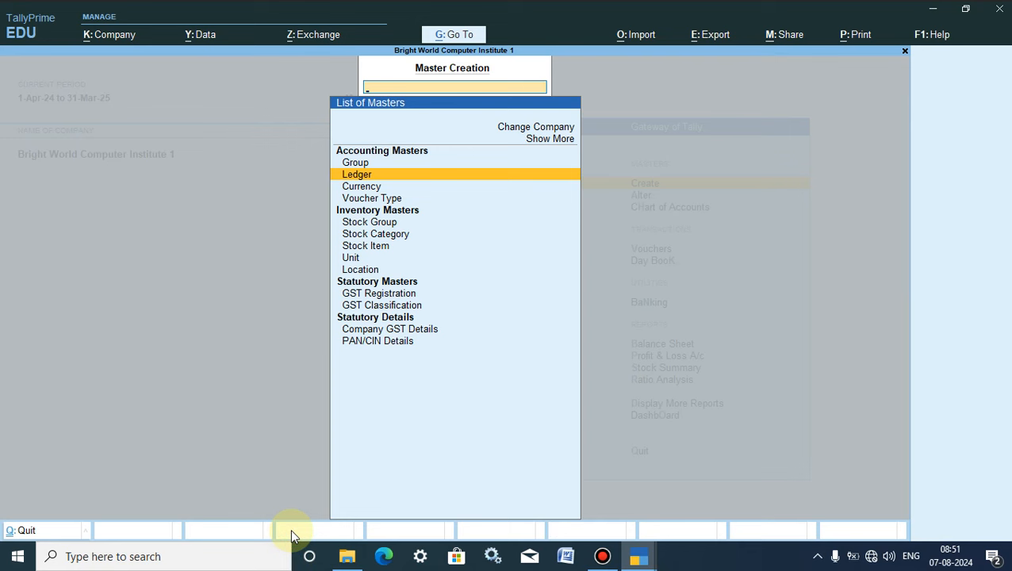
Step: Open the ledgers list from the Chart of Accounts and switch it to Ledger View
{"action": "left_click", "coordinate": [346, 556]}
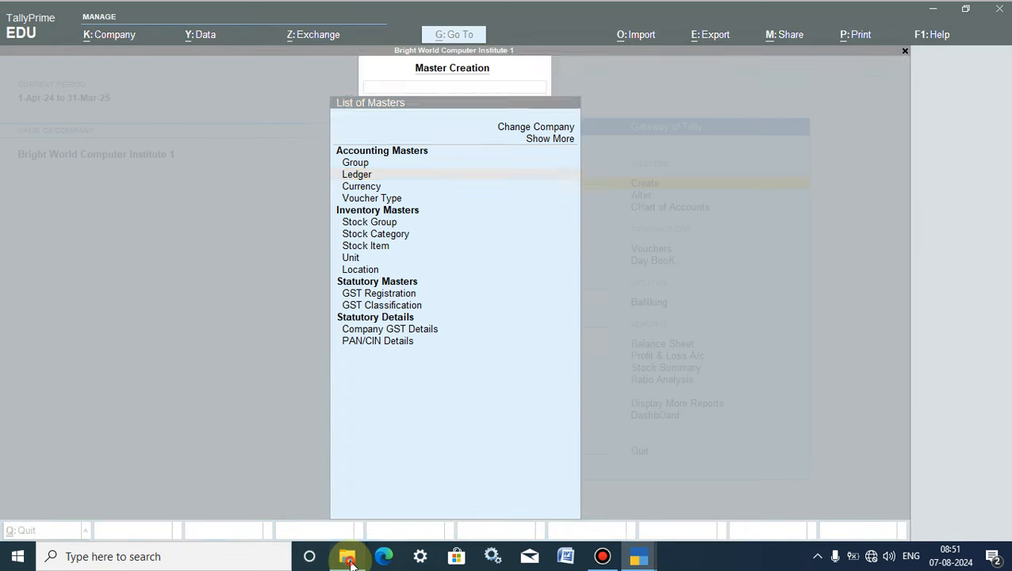
{"action": "left_click", "coordinate": [348, 558]}
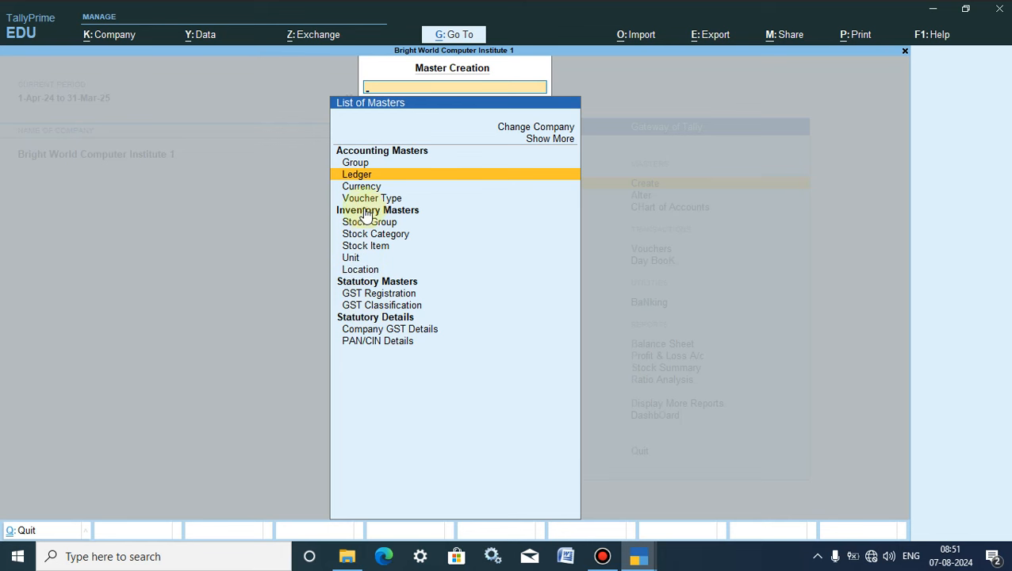
{"action": "key", "text": "Escape"}
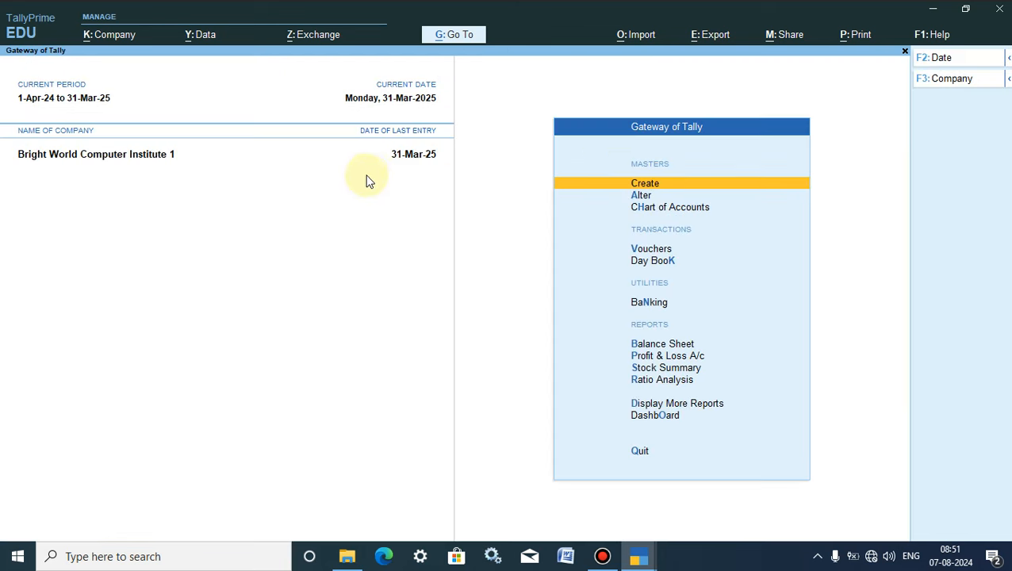
{"action": "left_click", "coordinate": [646, 208]}
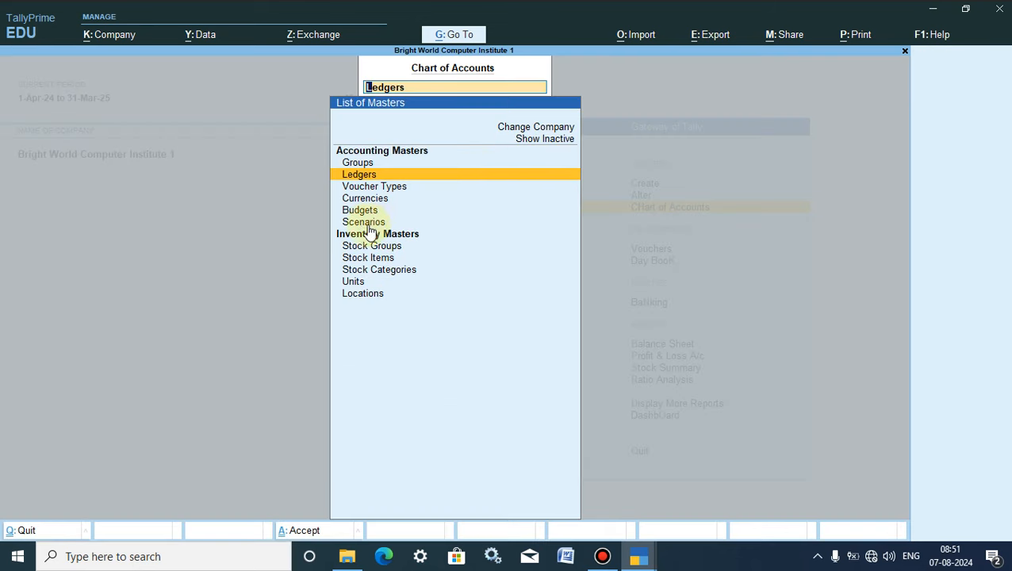
{"action": "left_click", "coordinate": [356, 176]}
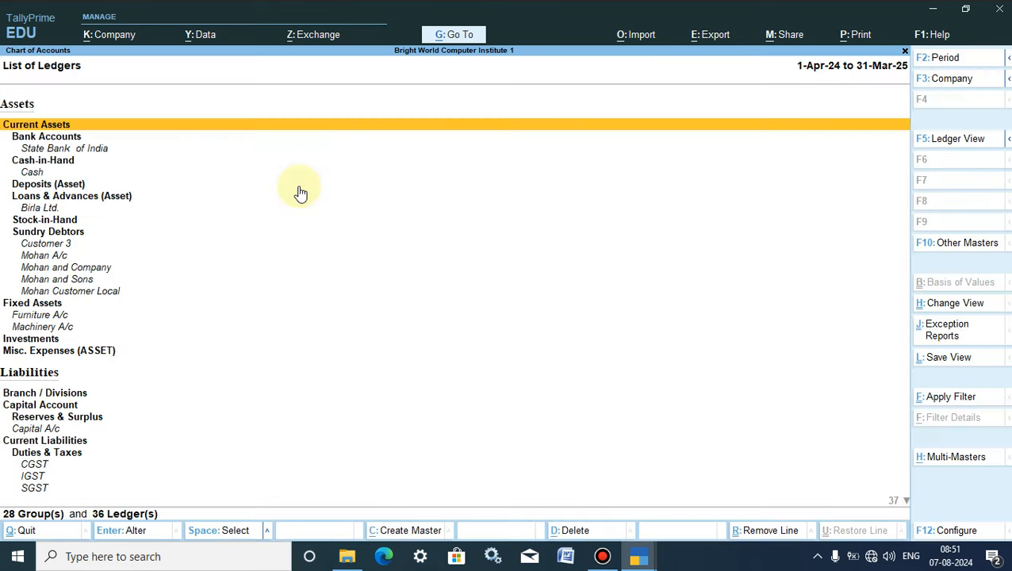
{"action": "left_click", "coordinate": [922, 139]}
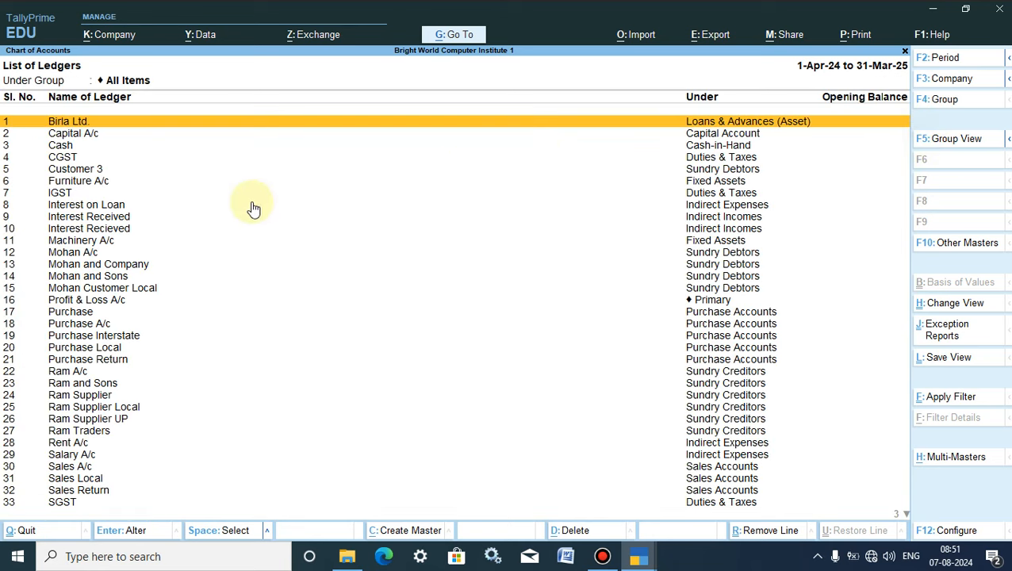
Step: Open the existing CGST ledger, check its group, type of duty and tax type, and quit without changes
{"action": "left_click", "coordinate": [62, 159]}
{"action": "left_click", "coordinate": [62, 159]}
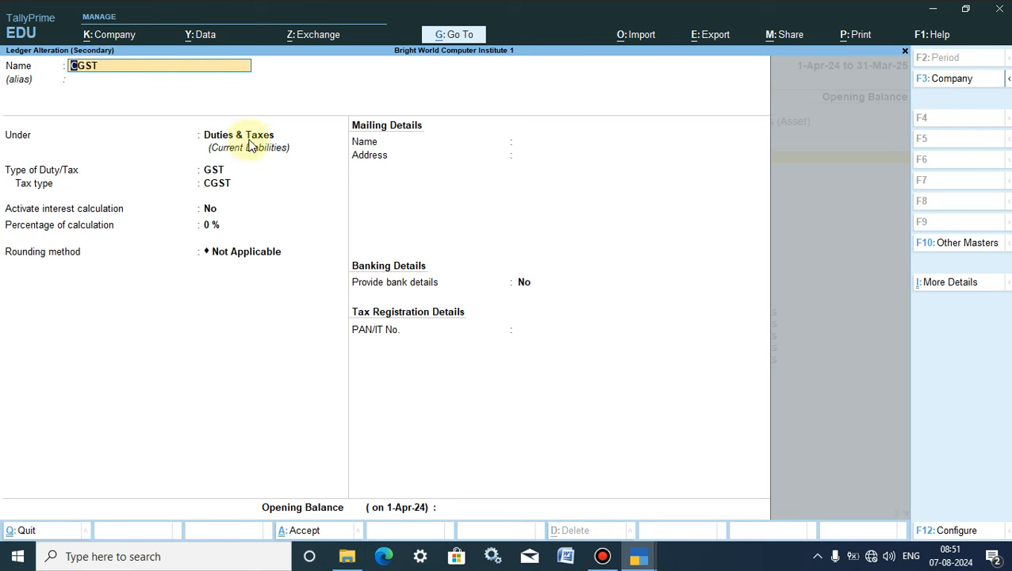
{"action": "left_click", "coordinate": [216, 173]}
{"action": "left_click", "coordinate": [220, 187]}
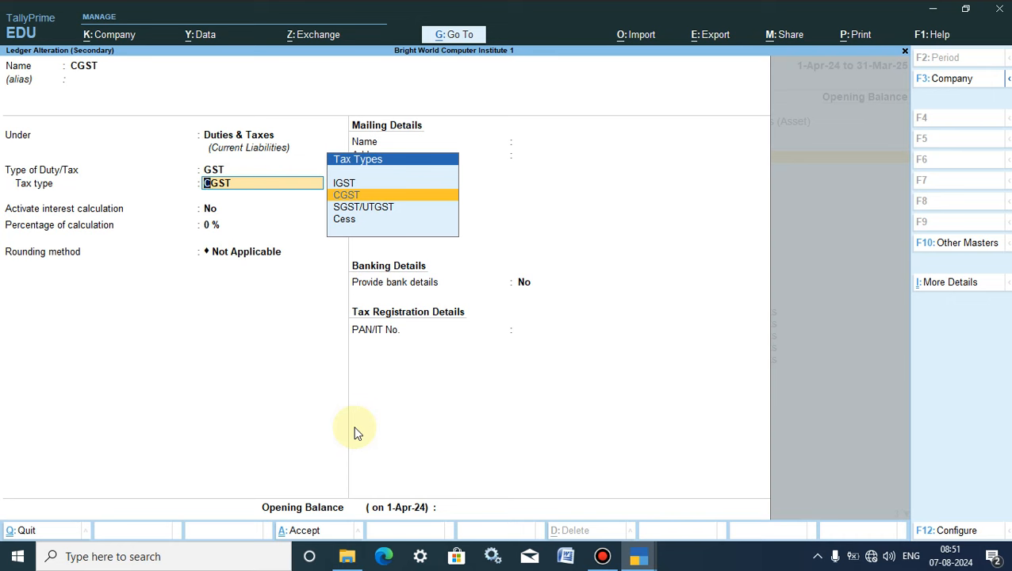
{"action": "key", "text": "Escape"}
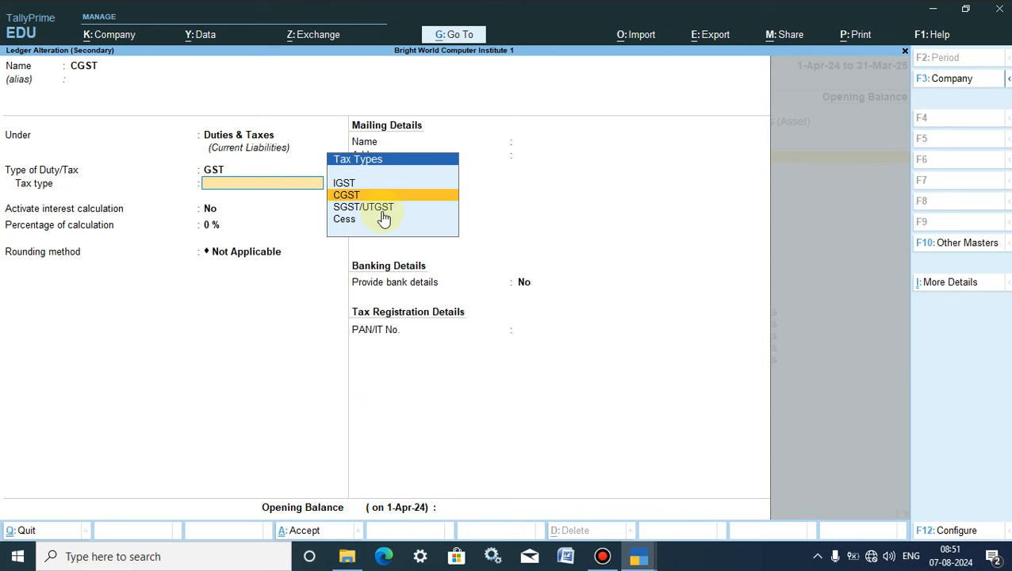
{"action": "key", "text": "Escape"}
{"action": "key", "text": "y"}
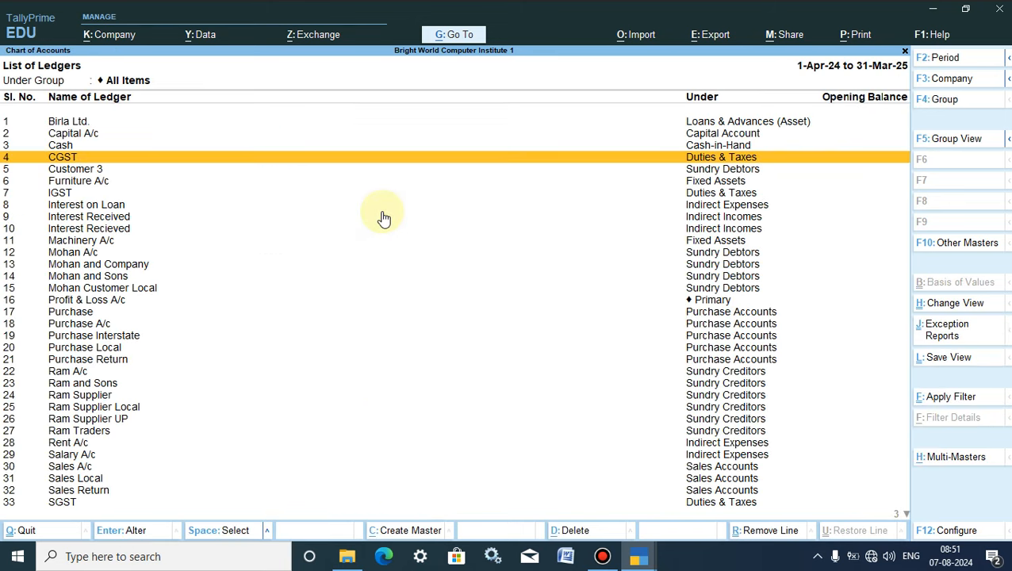
Step: Open the existing SGST ledger and check its group, type of duty and tax type
{"action": "left_click", "coordinate": [64, 503]}
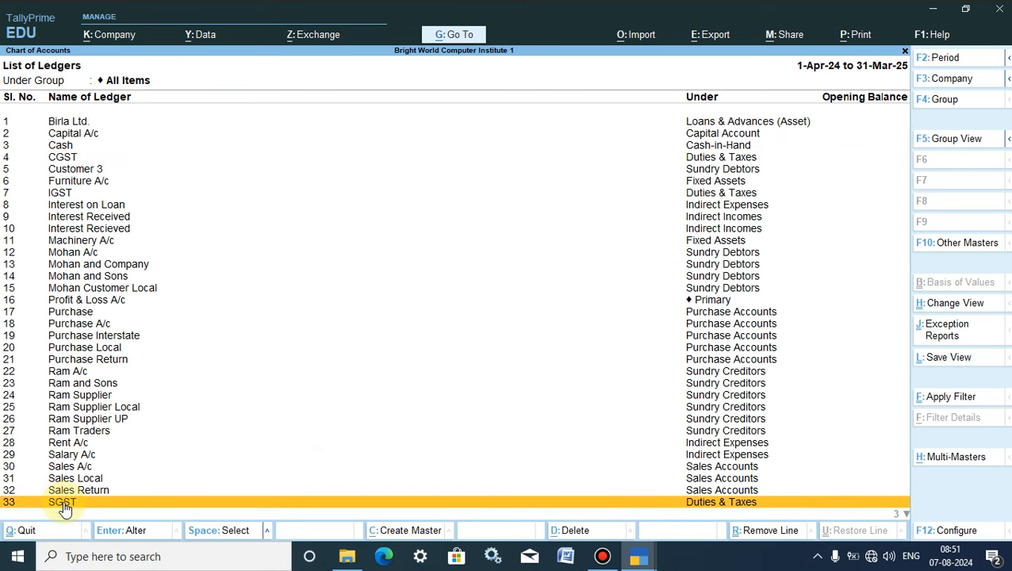
{"action": "left_click", "coordinate": [63, 502]}
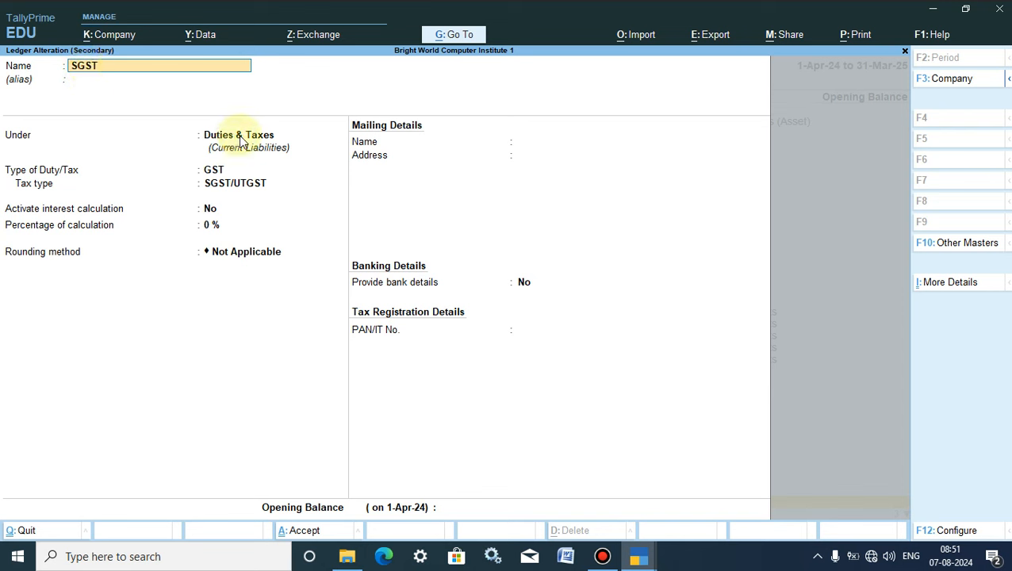
{"action": "left_click", "coordinate": [214, 177]}
{"action": "left_click", "coordinate": [225, 185]}
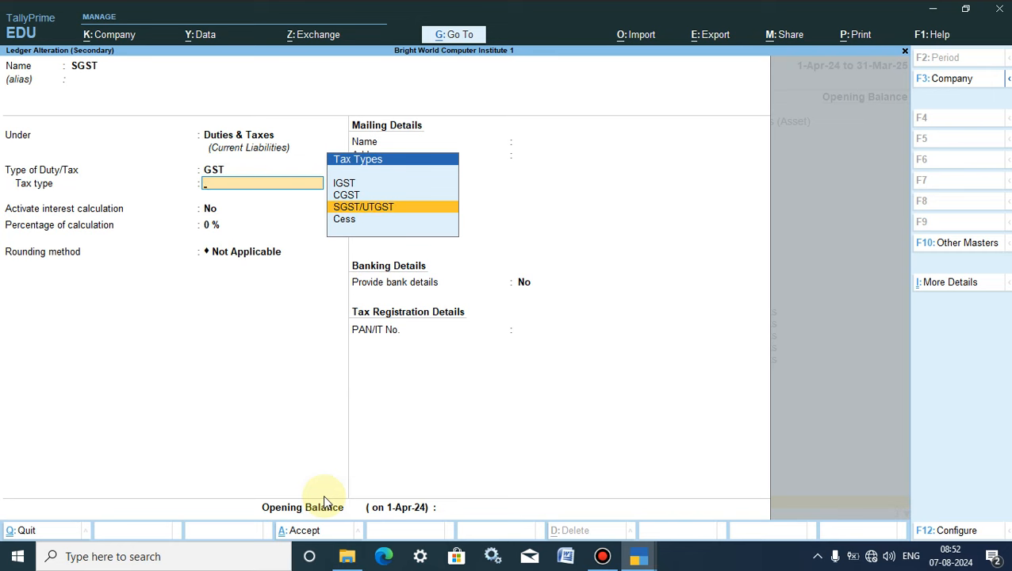
Step: Quit the SGST ledger without changes and return to the Gateway of Tally
{"action": "key", "text": "Escape"}
{"action": "key", "text": "y"}
{"action": "key", "text": "Escape"}
{"action": "key", "text": "Escape"}
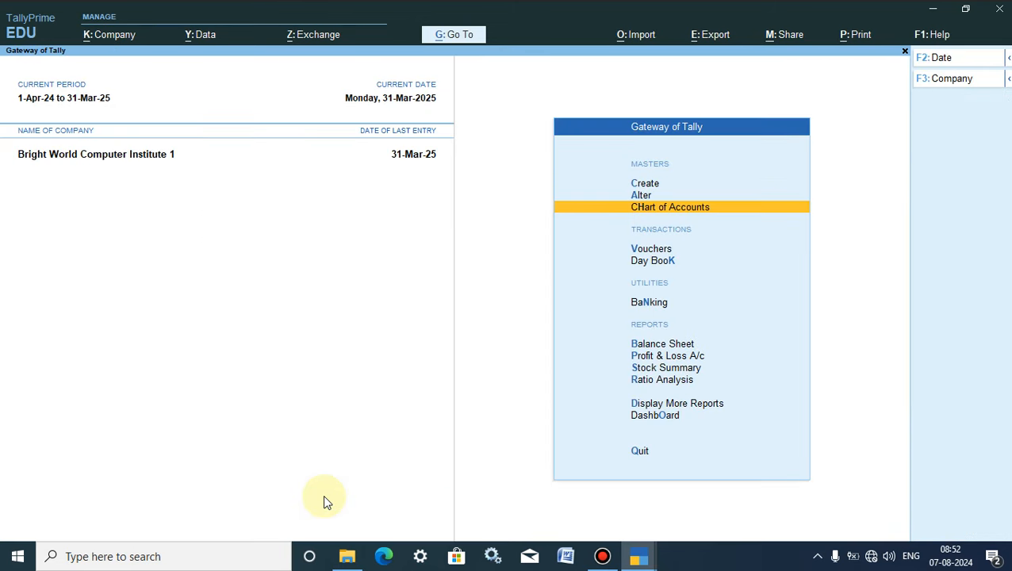
Step: Open the Computer Parts GST stock group from the Chart of Accounts, check its GST rate details, and quit without changes
{"action": "left_click", "coordinate": [645, 208]}
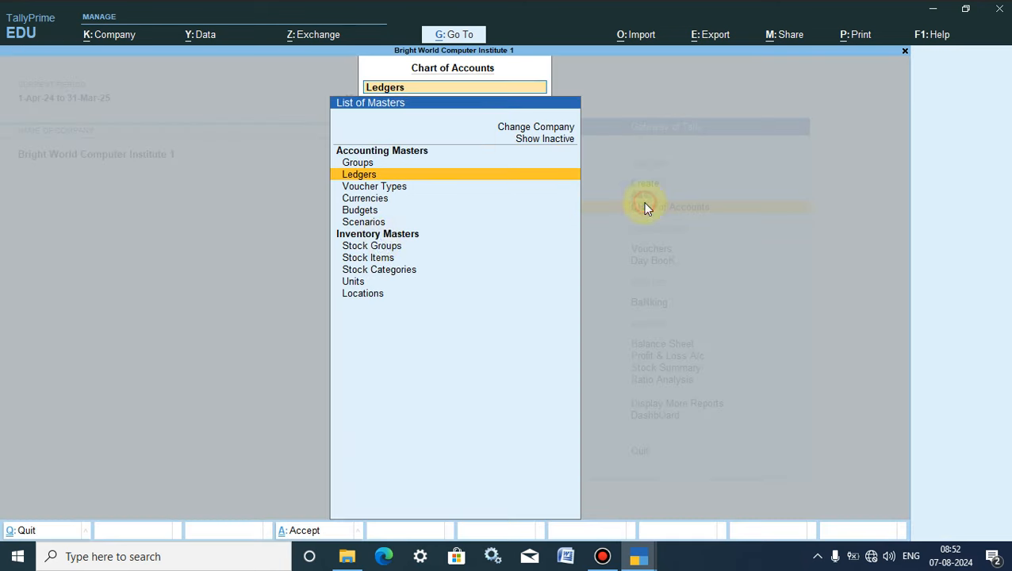
{"action": "left_click", "coordinate": [373, 246]}
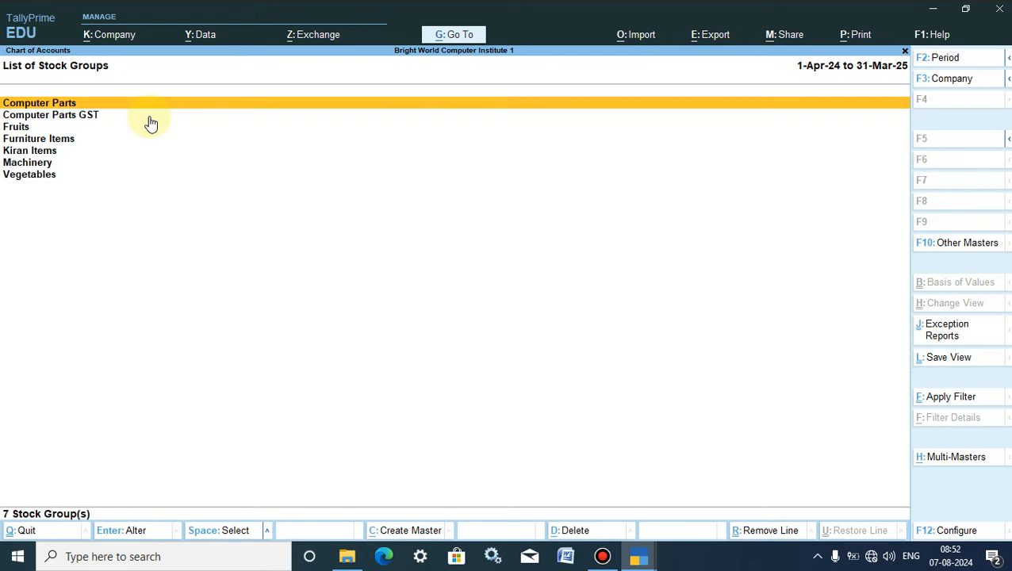
{"action": "left_click", "coordinate": [76, 117]}
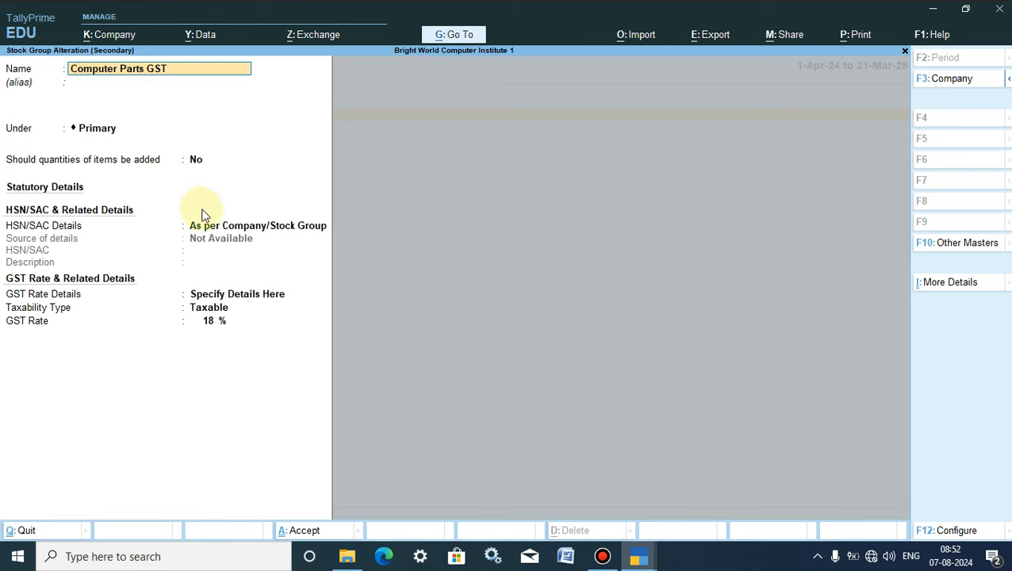
{"action": "left_click", "coordinate": [205, 294]}
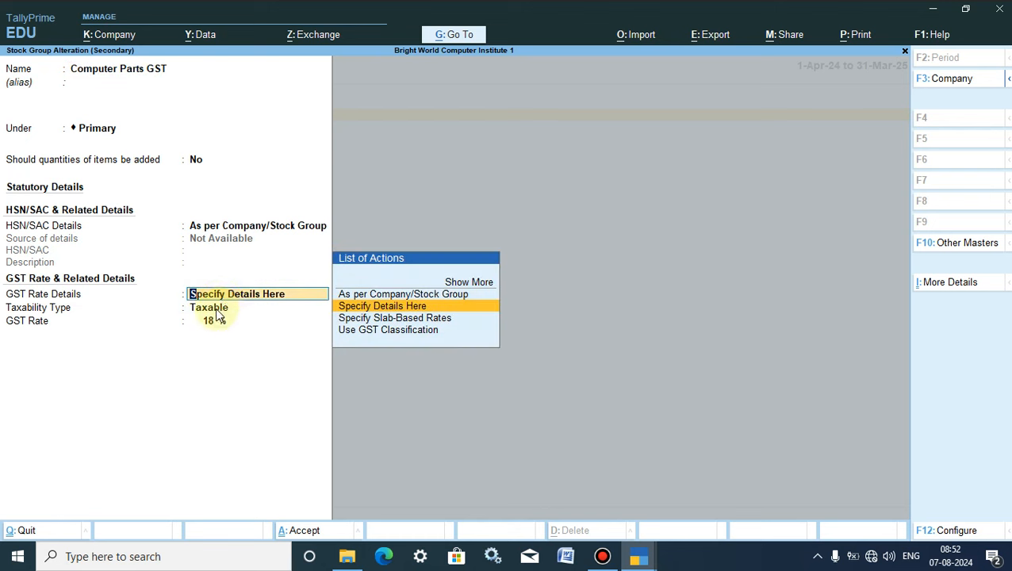
{"action": "left_click", "coordinate": [215, 309]}
{"action": "left_click", "coordinate": [216, 322]}
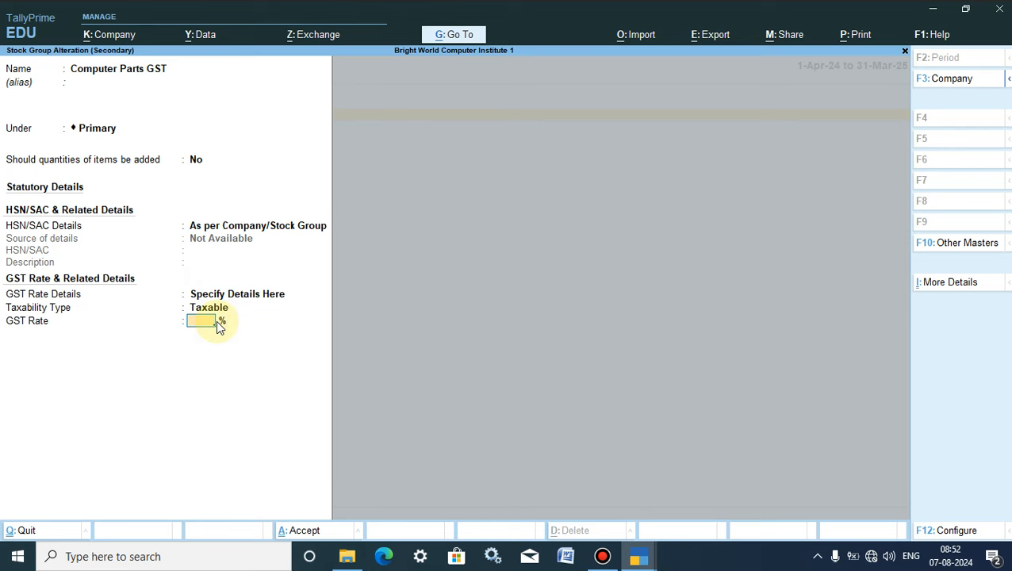
{"action": "key", "text": "Escape"}
{"action": "key", "text": "y"}
{"action": "key", "text": "Escape"}
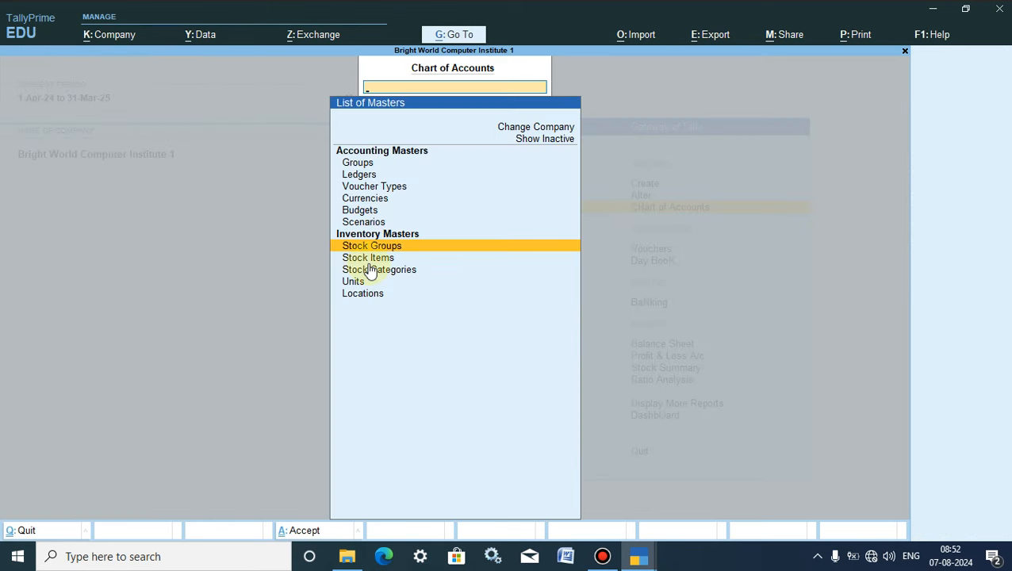
Step: Open the existing pcs unit from the list of units, check its details, and quit without changes
{"action": "left_click", "coordinate": [354, 284]}
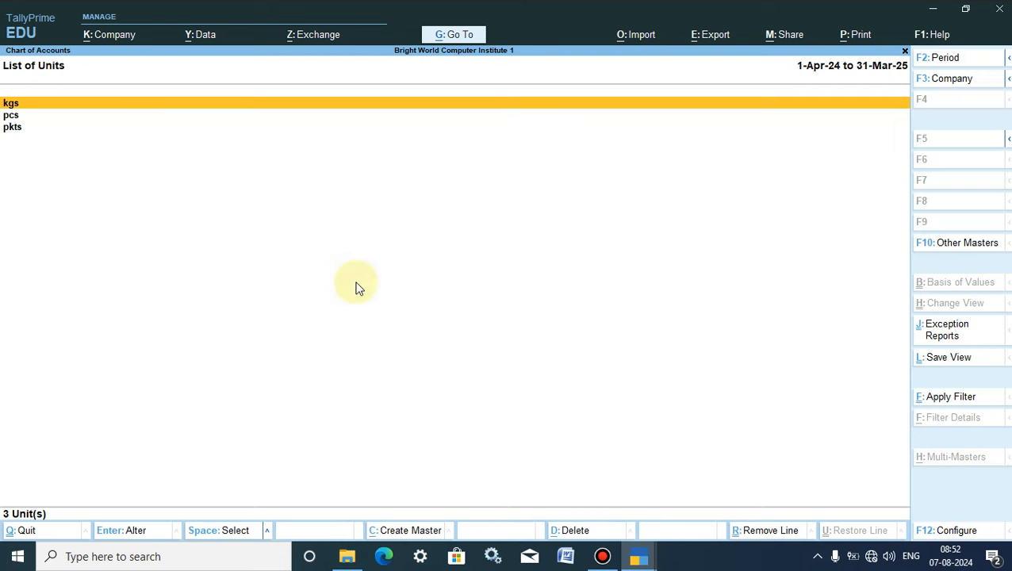
{"action": "left_click", "coordinate": [11, 116]}
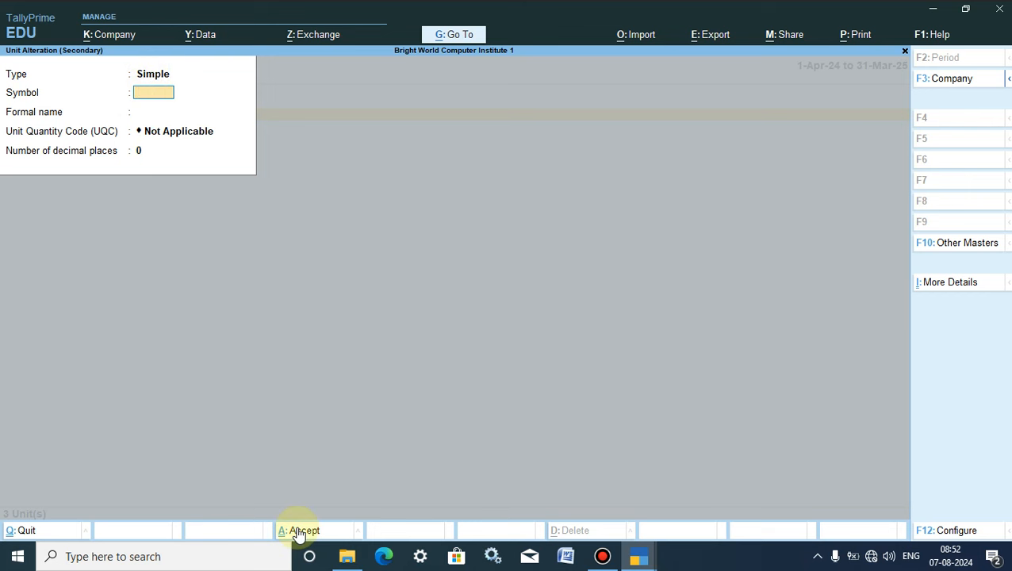
{"action": "key", "text": "Escape"}
{"action": "key", "text": "y"}
{"action": "key", "text": "Escape"}
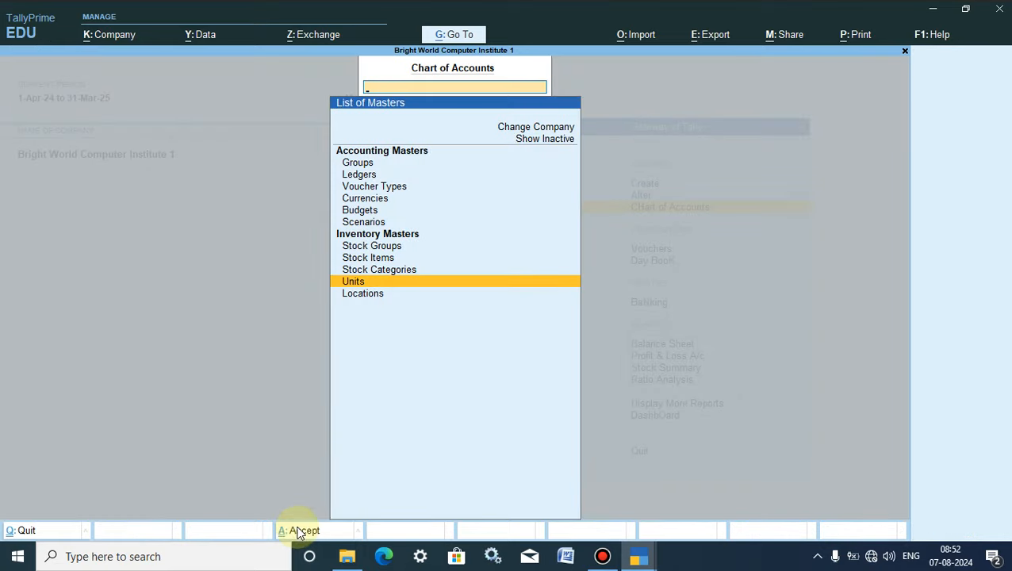
Step: List the stock items in Stock Item View, check Keyboard GST's group, unit, GST rate details and type of supply, and quit without changes
{"action": "left_click", "coordinate": [379, 267]}
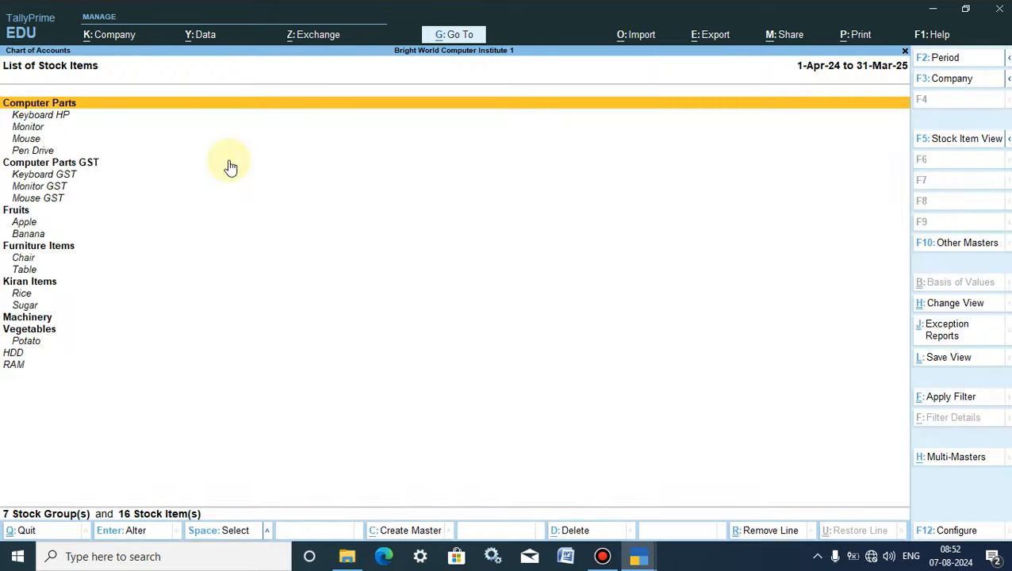
{"action": "left_click", "coordinate": [928, 140]}
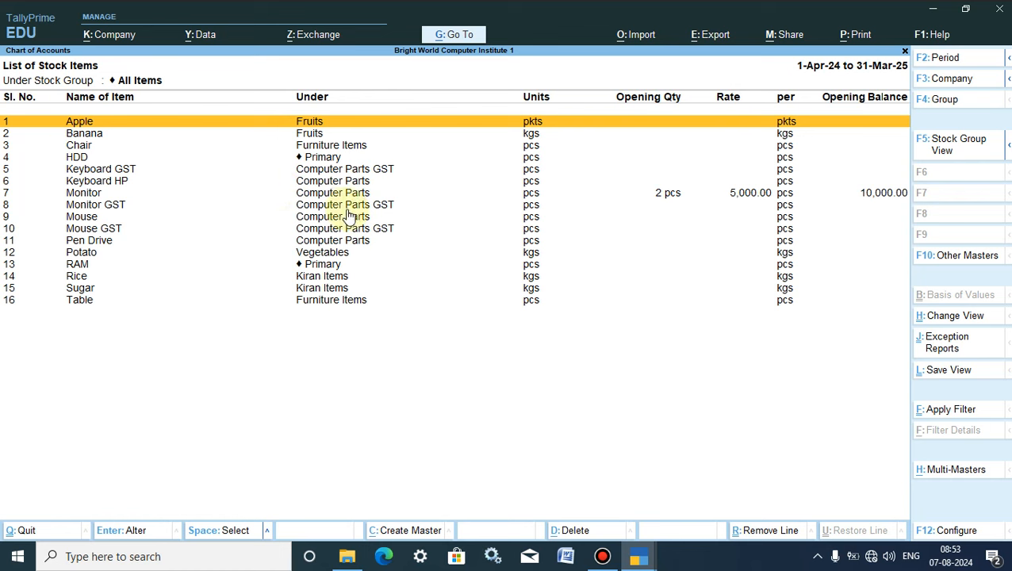
{"action": "left_click", "coordinate": [101, 171]}
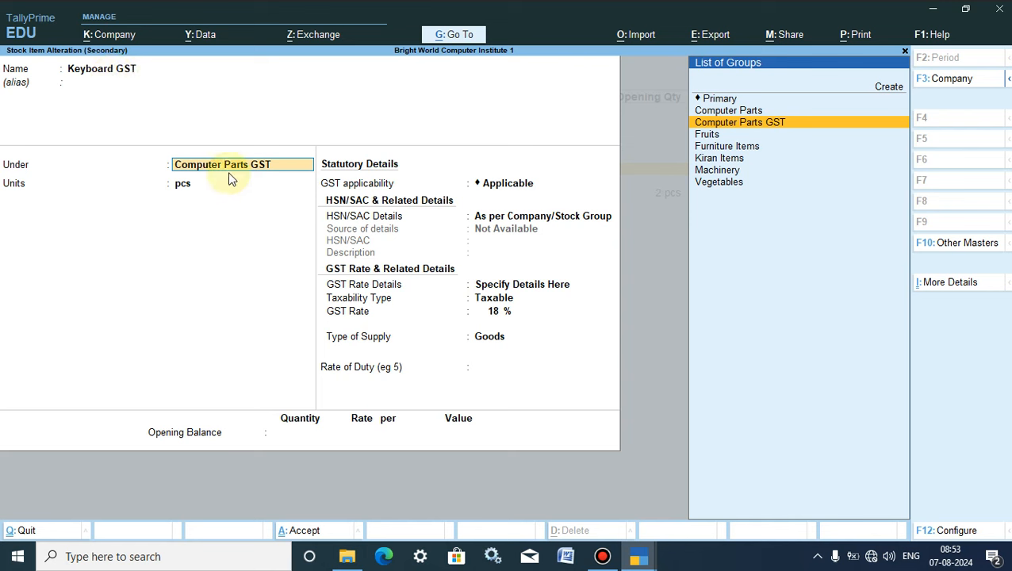
{"action": "left_click", "coordinate": [182, 185]}
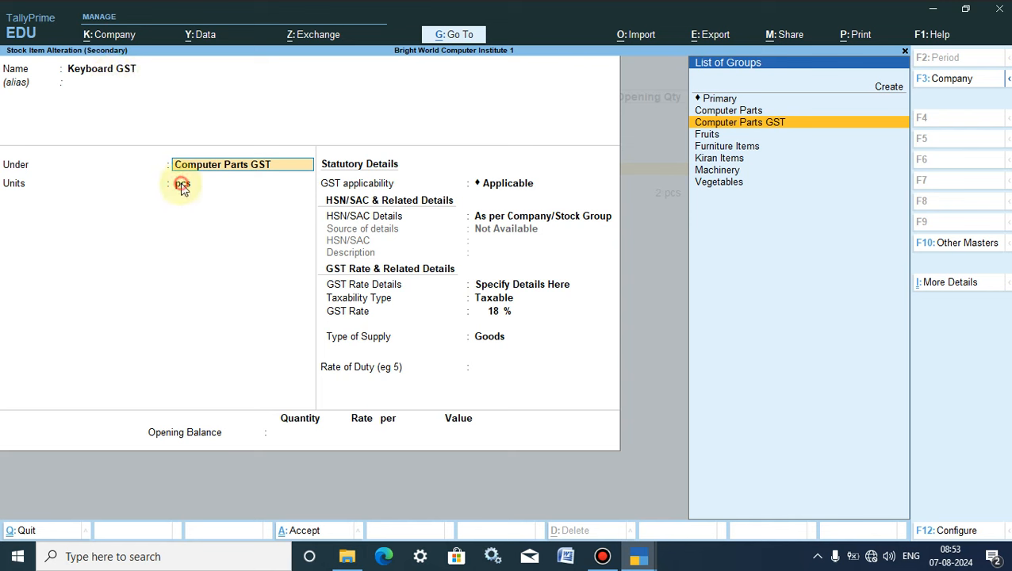
{"action": "left_click", "coordinate": [496, 287]}
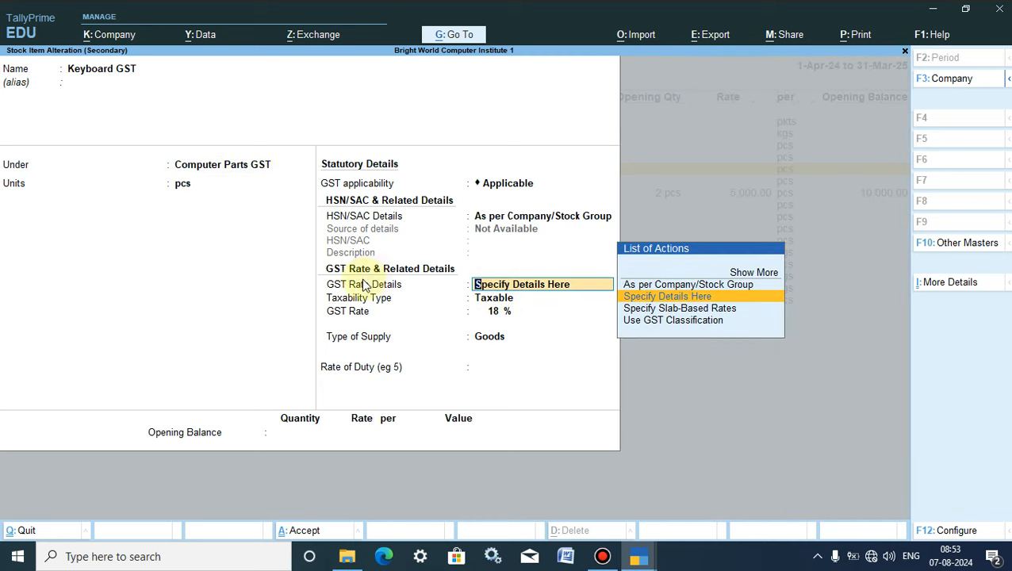
{"action": "left_click", "coordinate": [492, 303]}
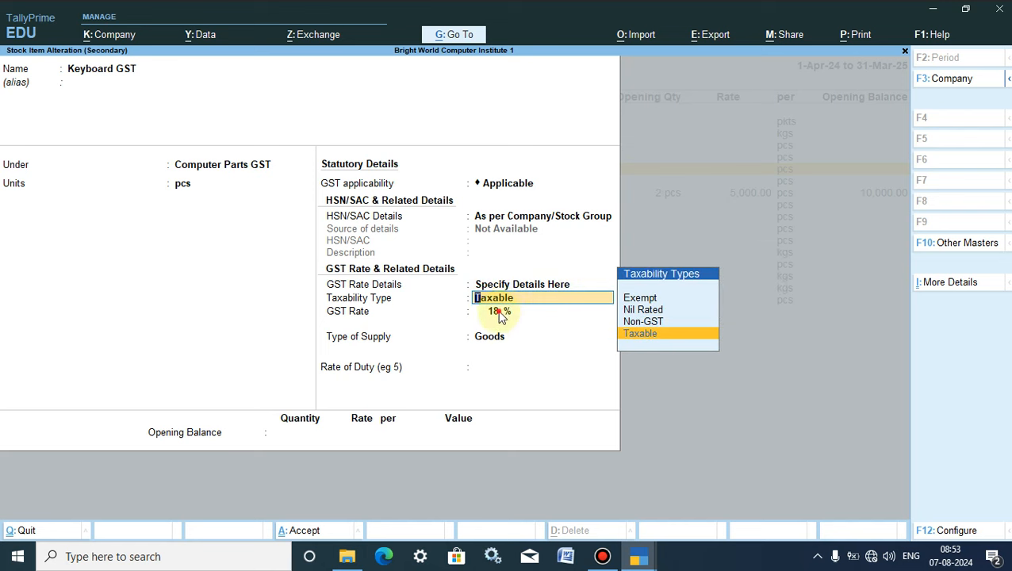
{"action": "left_click", "coordinate": [500, 312]}
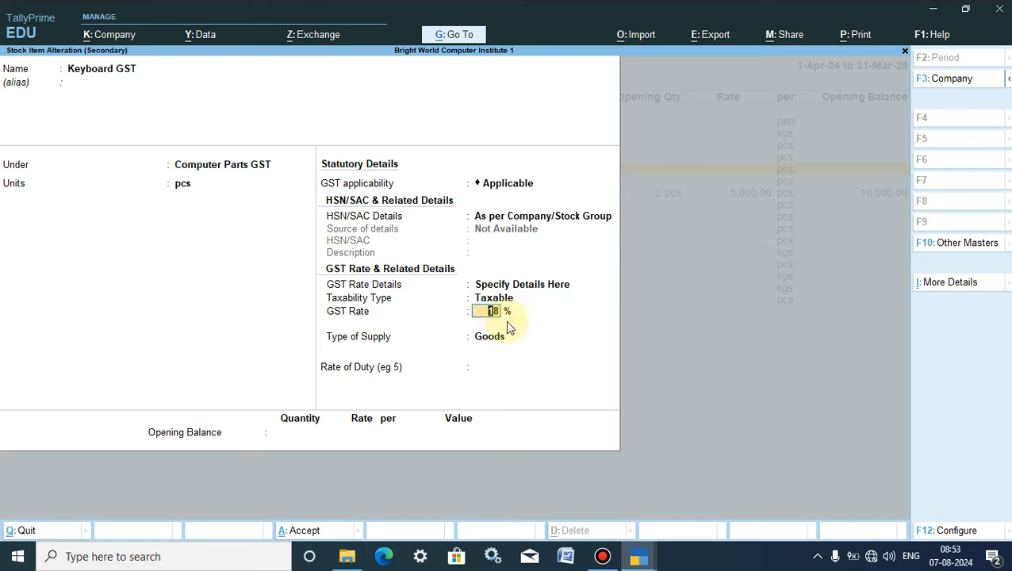
{"action": "left_click", "coordinate": [492, 341]}
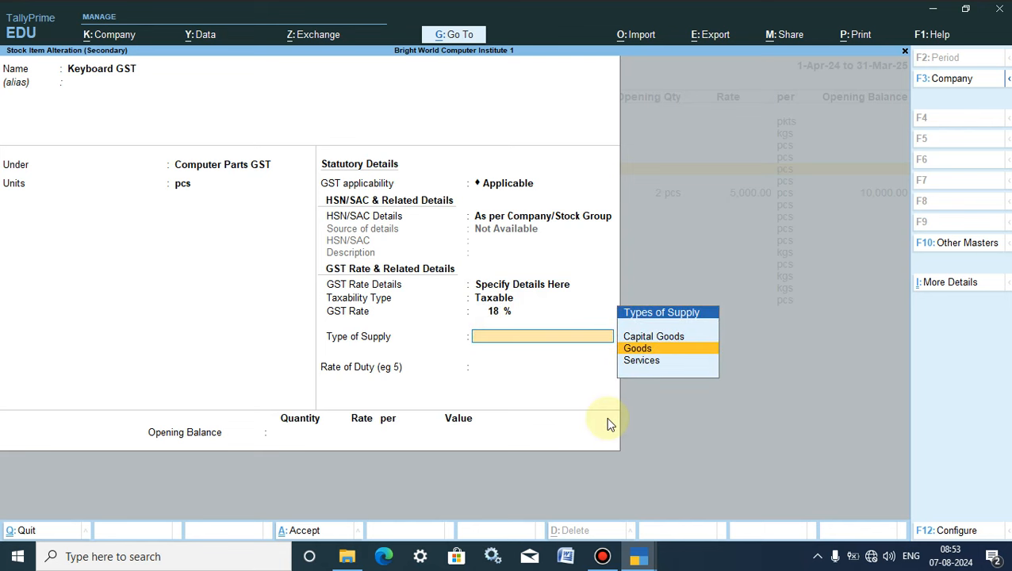
{"action": "key", "text": "Escape"}
{"action": "key", "text": "y"}
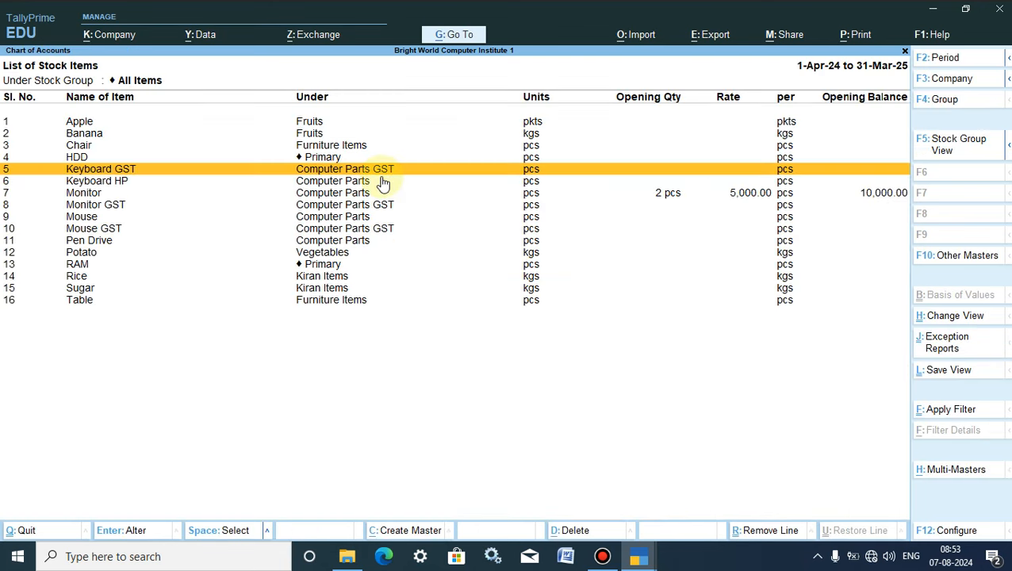
Step: Open the Monitor GST stock item, check its GST rate details, taxability, rate and type of supply, and accept it
{"action": "left_click", "coordinate": [117, 204]}
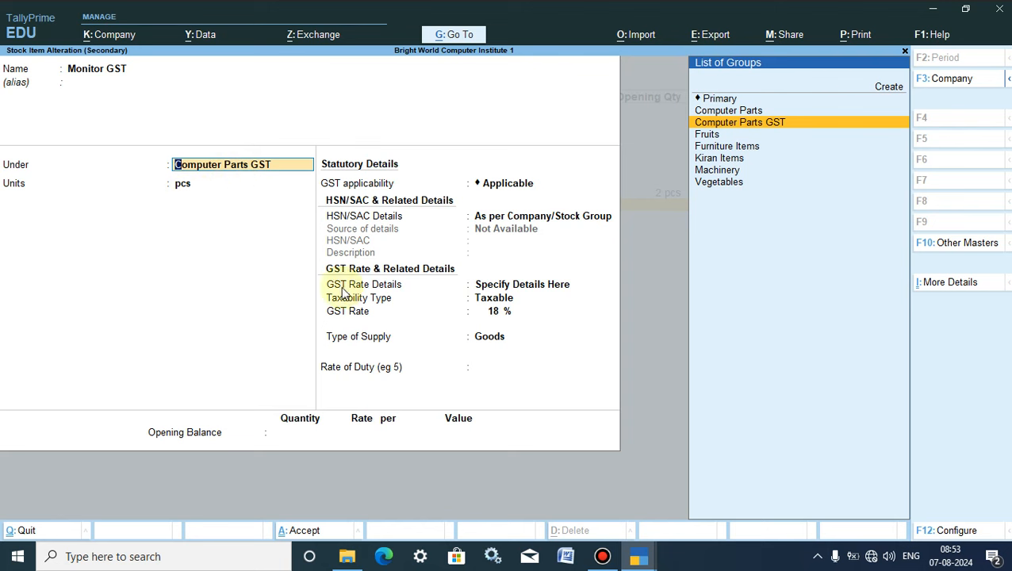
{"action": "left_click", "coordinate": [487, 297]}
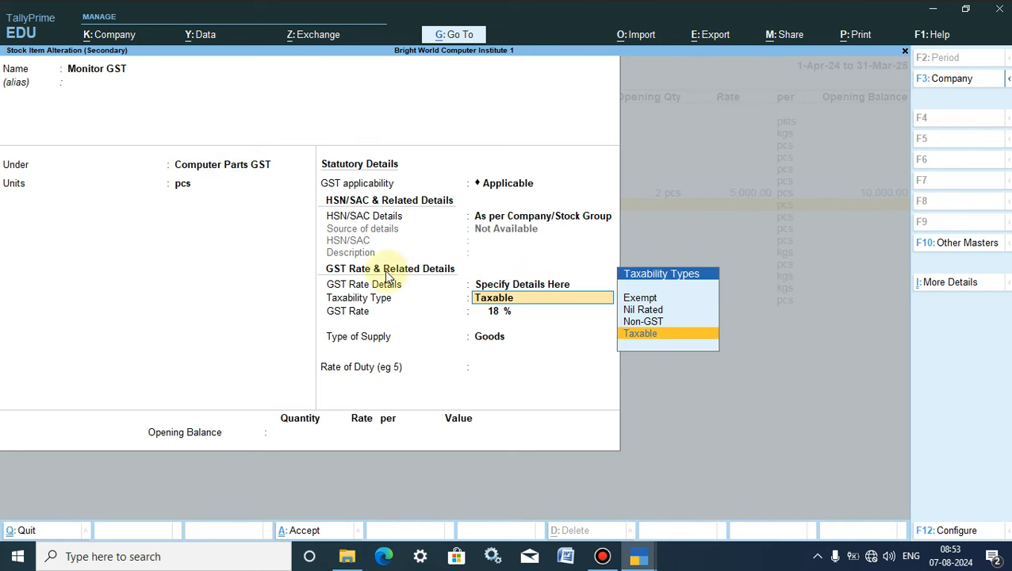
{"action": "left_click", "coordinate": [500, 283]}
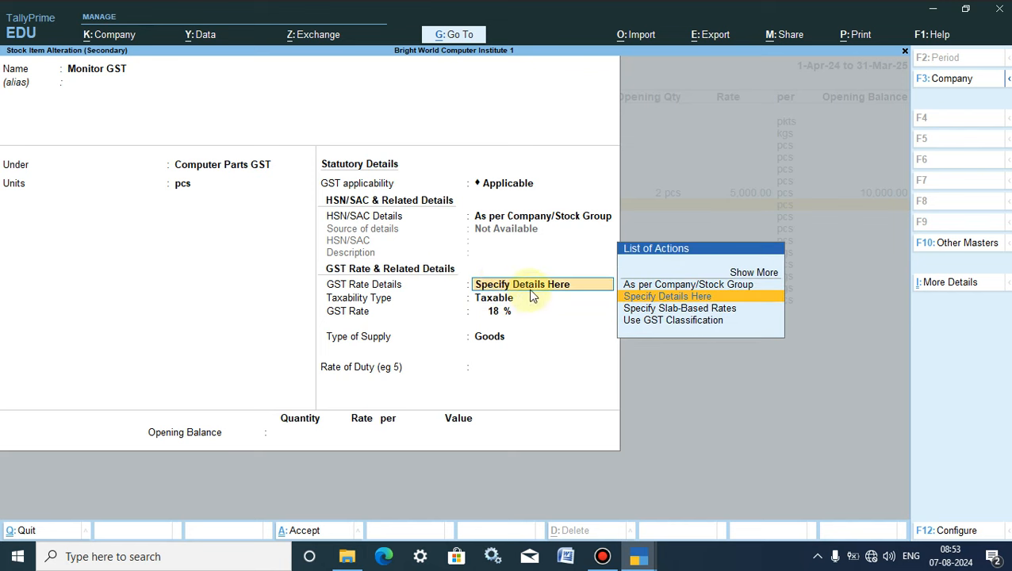
{"action": "left_click", "coordinate": [498, 300]}
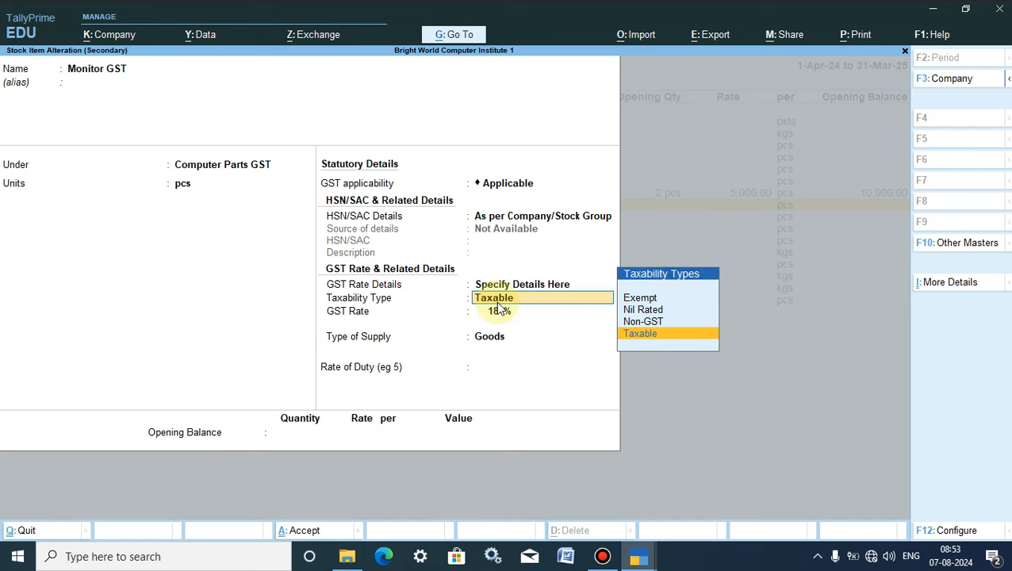
{"action": "left_click", "coordinate": [500, 318]}
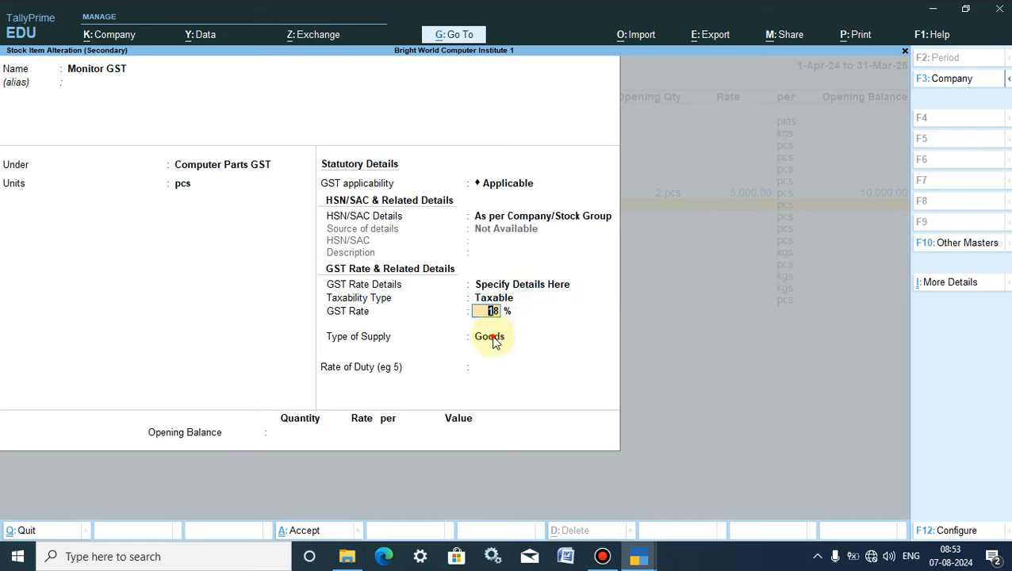
{"action": "left_click", "coordinate": [493, 338]}
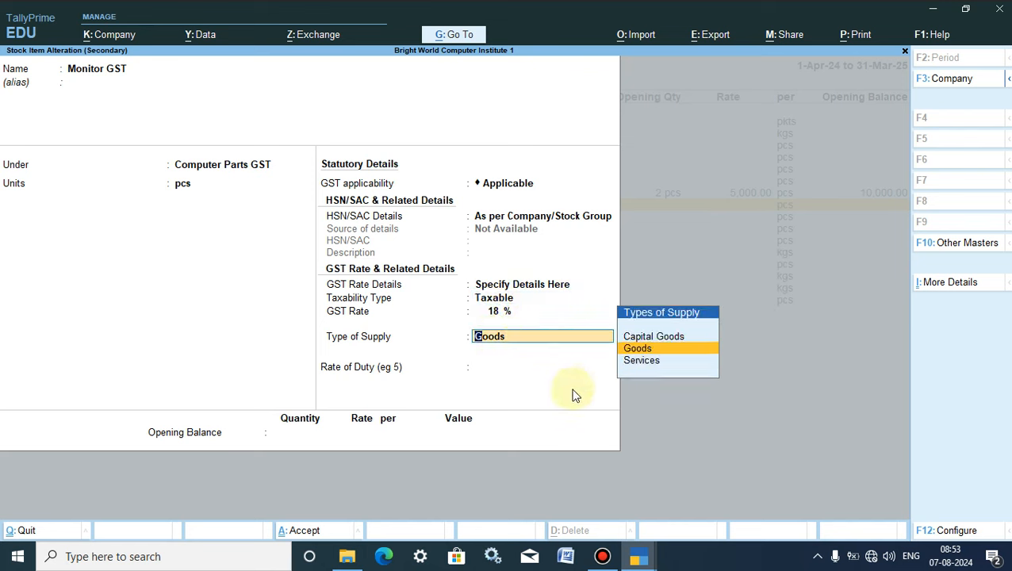
{"action": "left_click", "coordinate": [298, 530]}
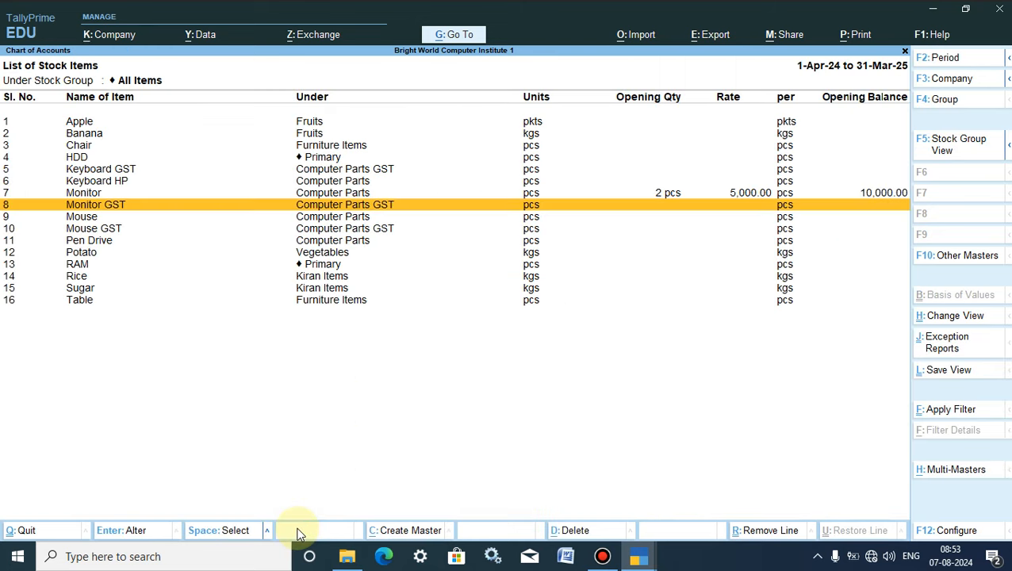
Step: Check the Mouse GST stock item's group, GST rate details and type of supply, accept it, and return to the list of masters
{"action": "left_click", "coordinate": [91, 230]}
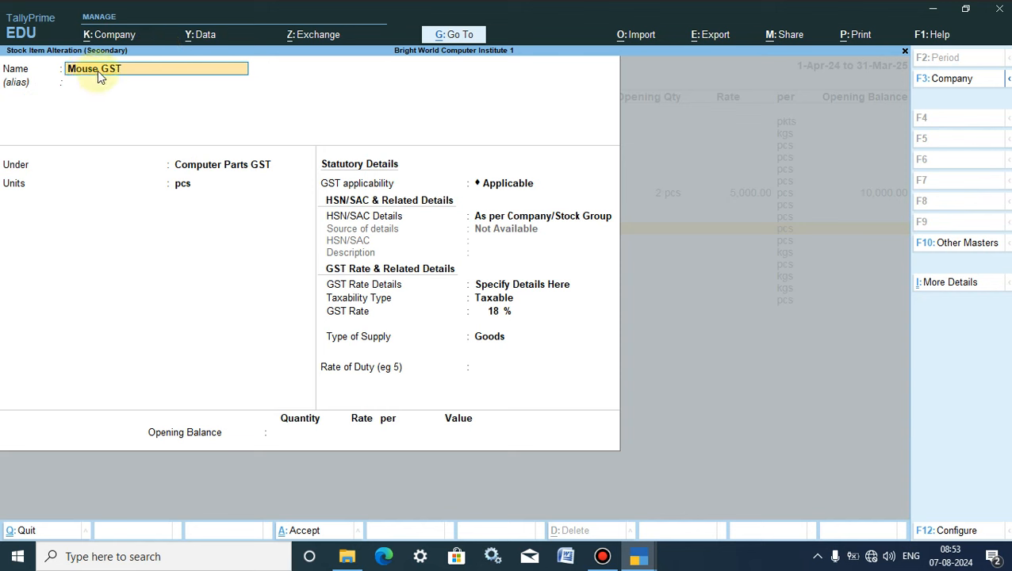
{"action": "left_click", "coordinate": [183, 165]}
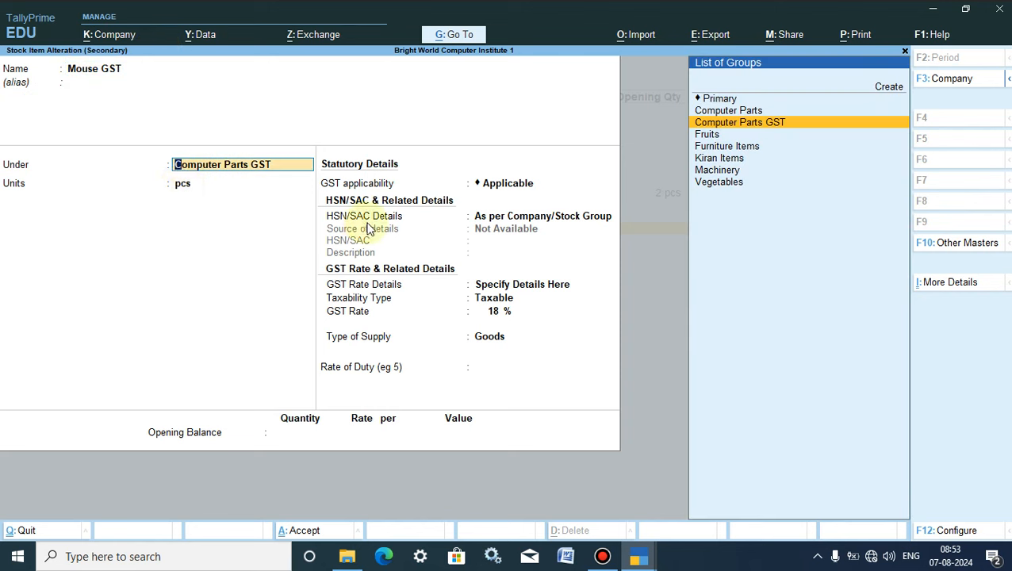
{"action": "left_click", "coordinate": [446, 216]}
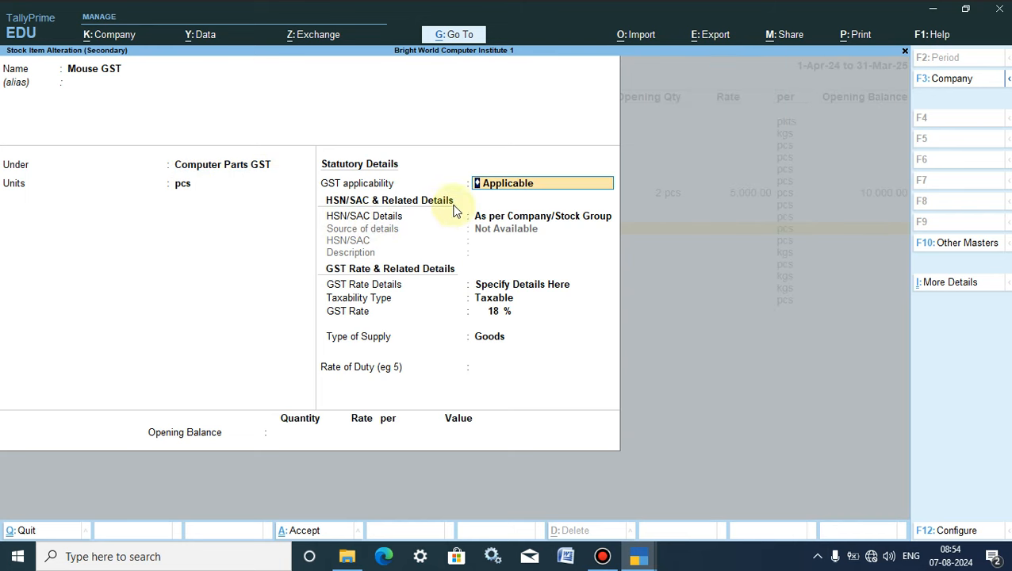
{"action": "left_click", "coordinate": [486, 287]}
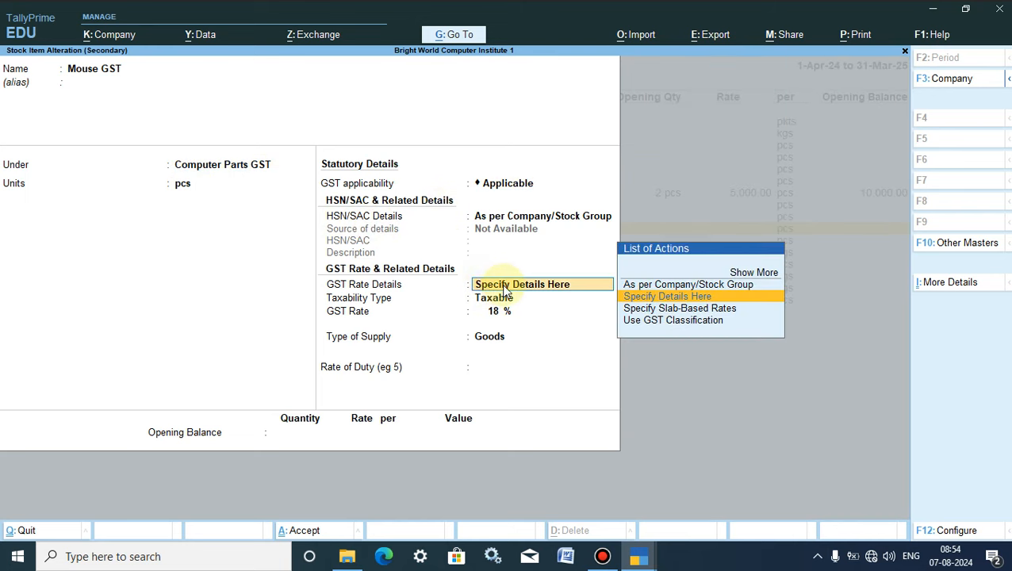
{"action": "left_click", "coordinate": [491, 302]}
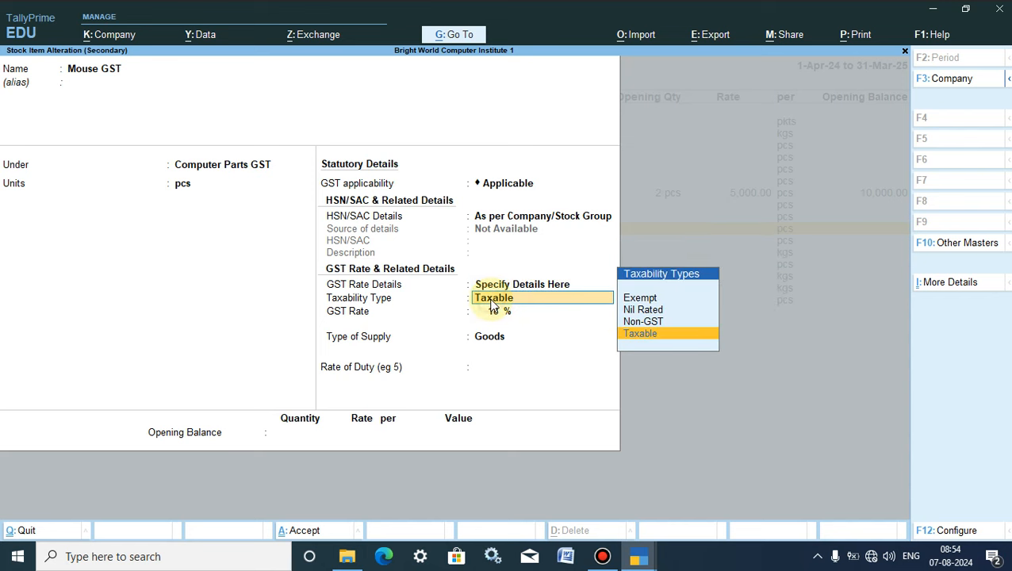
{"action": "left_click", "coordinate": [500, 313]}
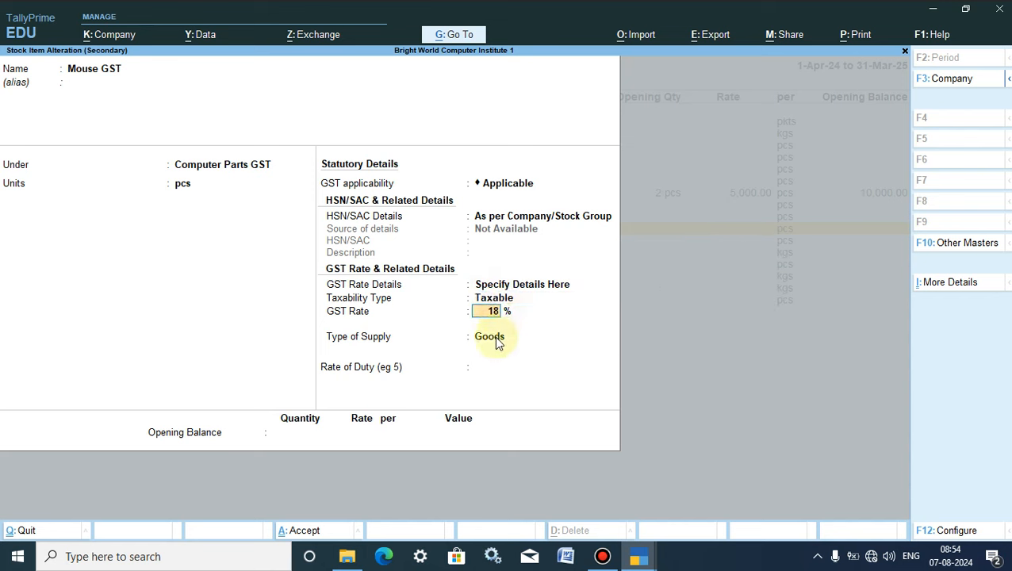
{"action": "left_click", "coordinate": [494, 339]}
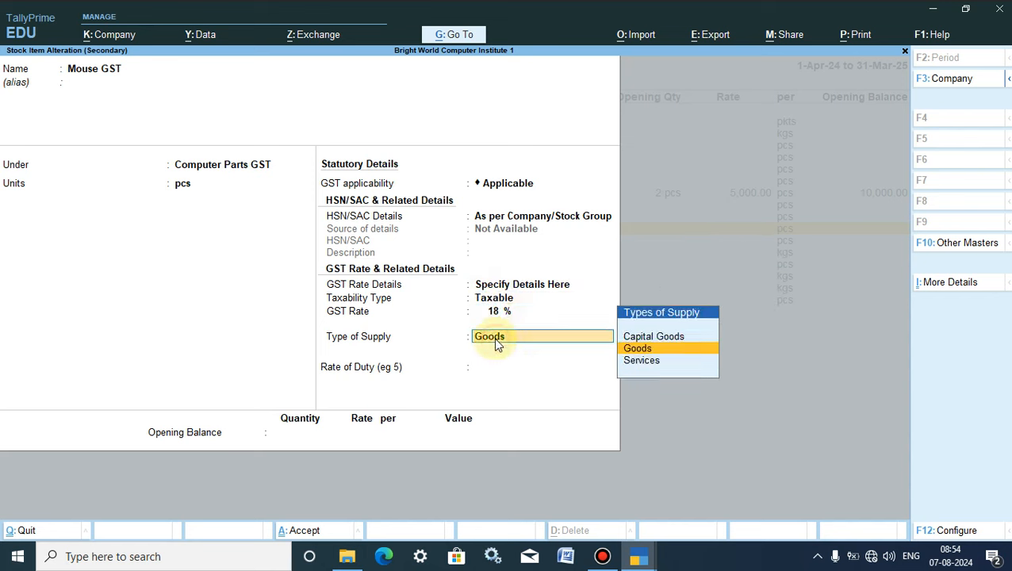
{"action": "left_click", "coordinate": [301, 536]}
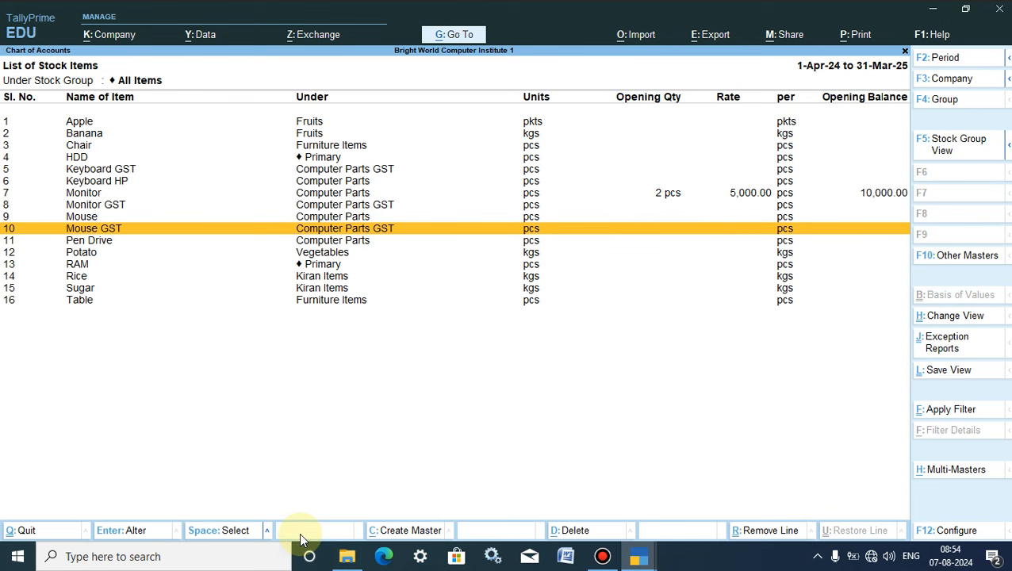
{"action": "key", "text": "Escape"}
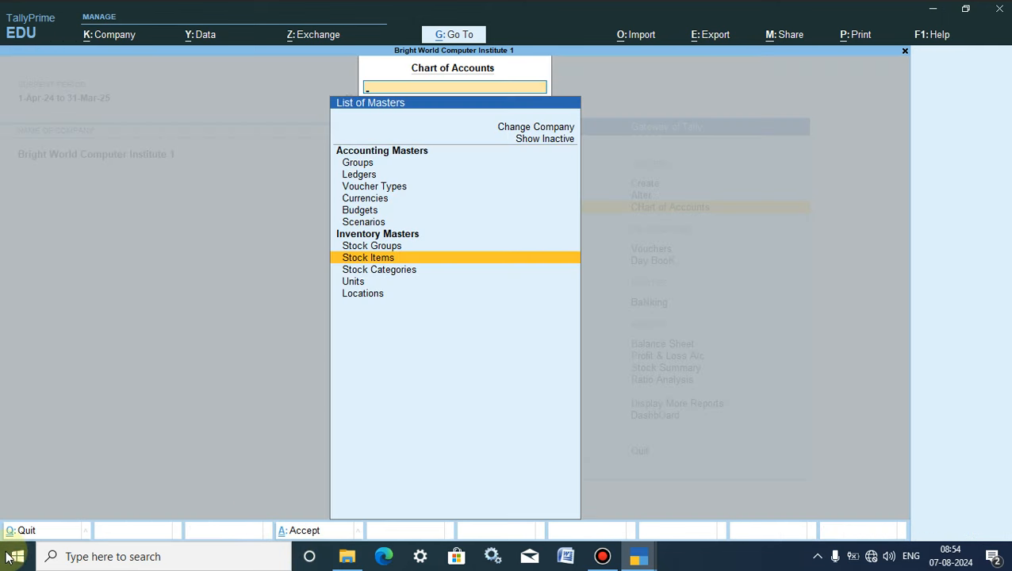
Step: Start a sales voucher from the Gateway of Tally with the local customer ledger as party, and accept its dispatch and party details
{"action": "left_click", "coordinate": [17, 530]}
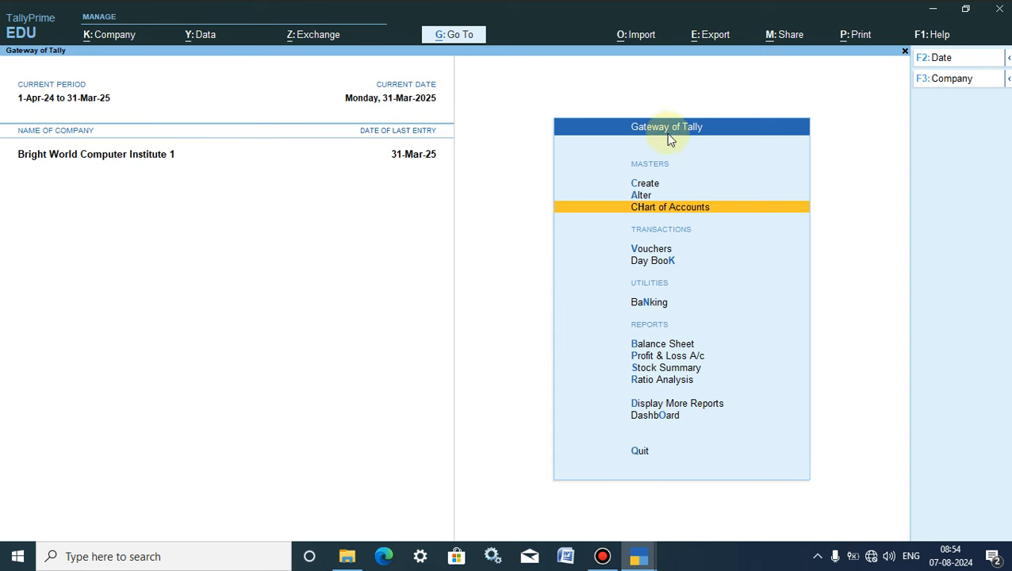
{"action": "left_click", "coordinate": [648, 251]}
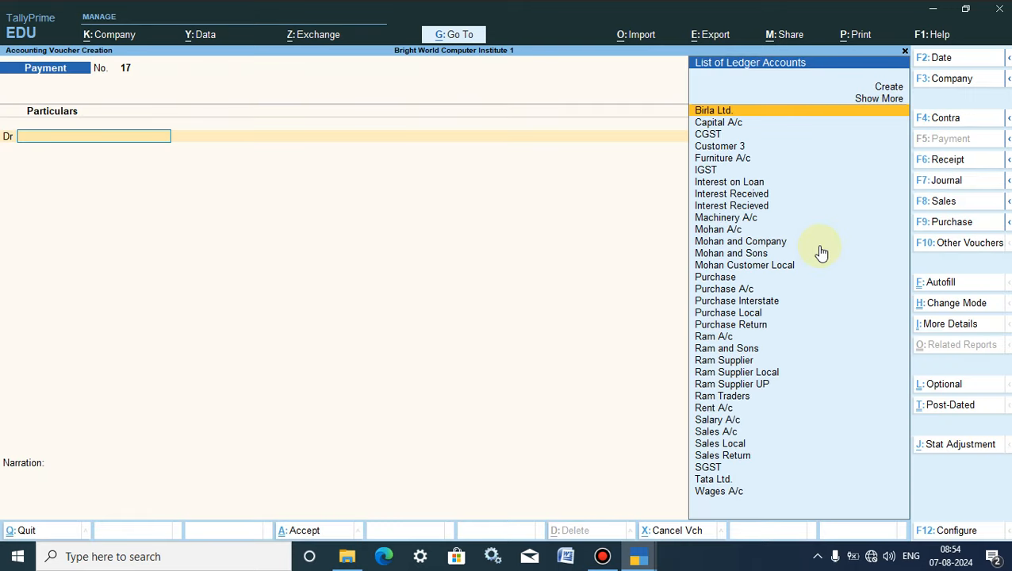
{"action": "left_click", "coordinate": [943, 203]}
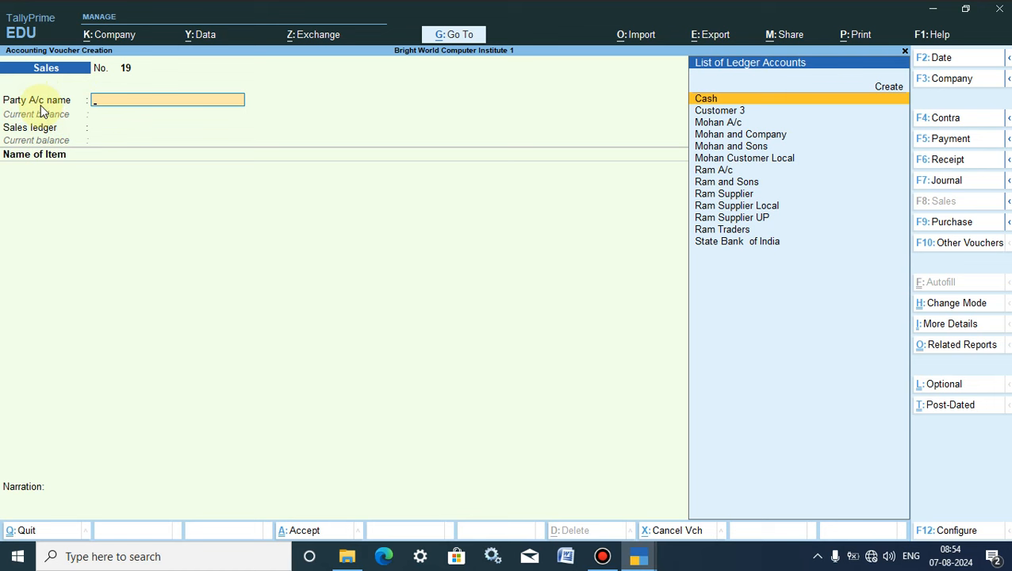
{"action": "left_click", "coordinate": [743, 161]}
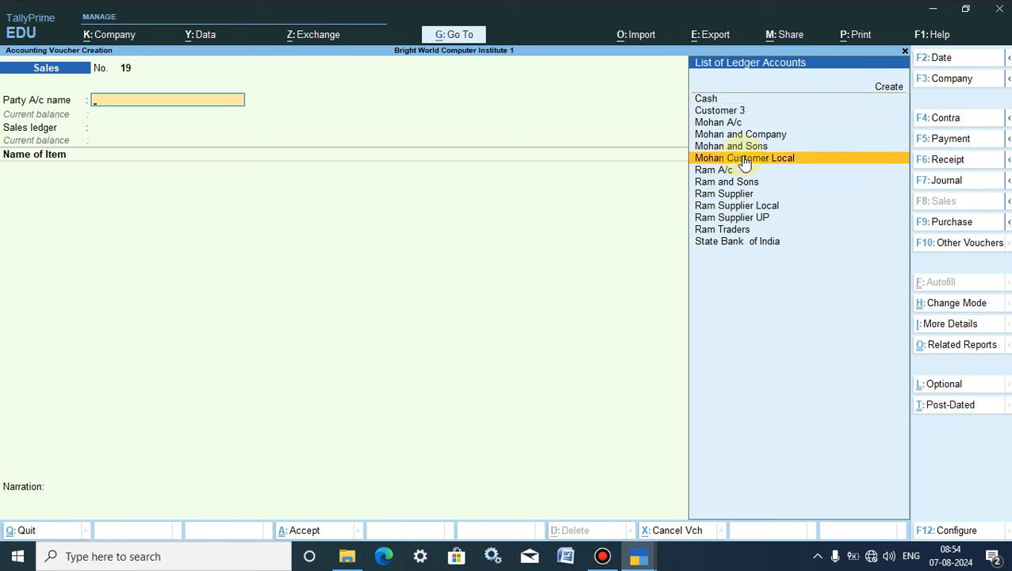
{"action": "left_click", "coordinate": [744, 161]}
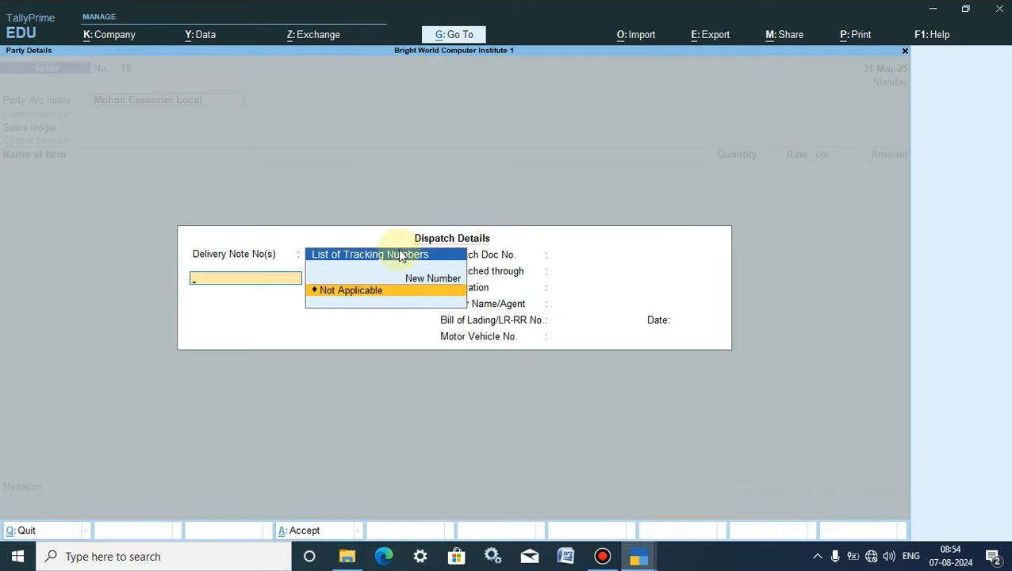
{"action": "left_click", "coordinate": [299, 531]}
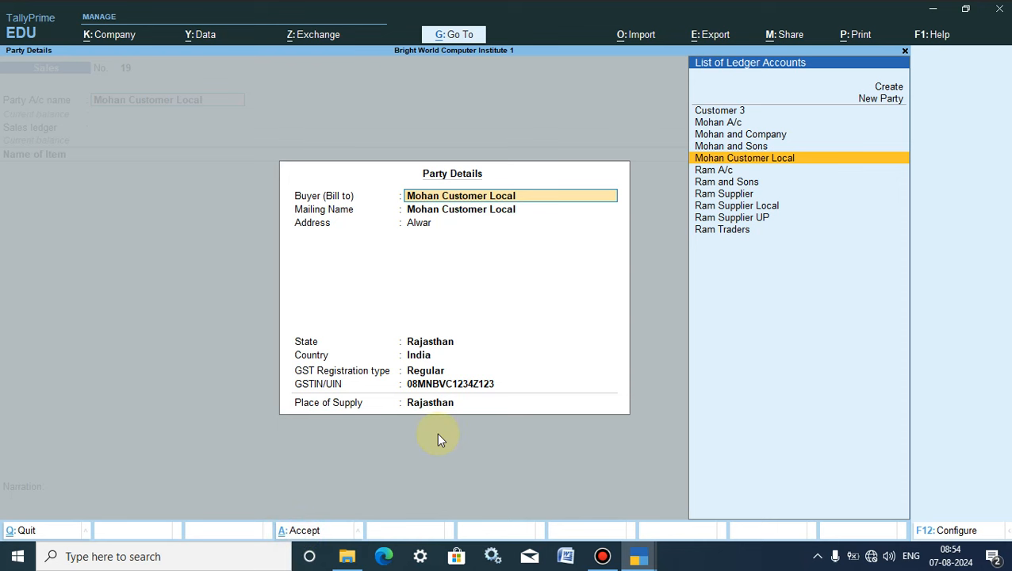
{"action": "left_click", "coordinate": [305, 533]}
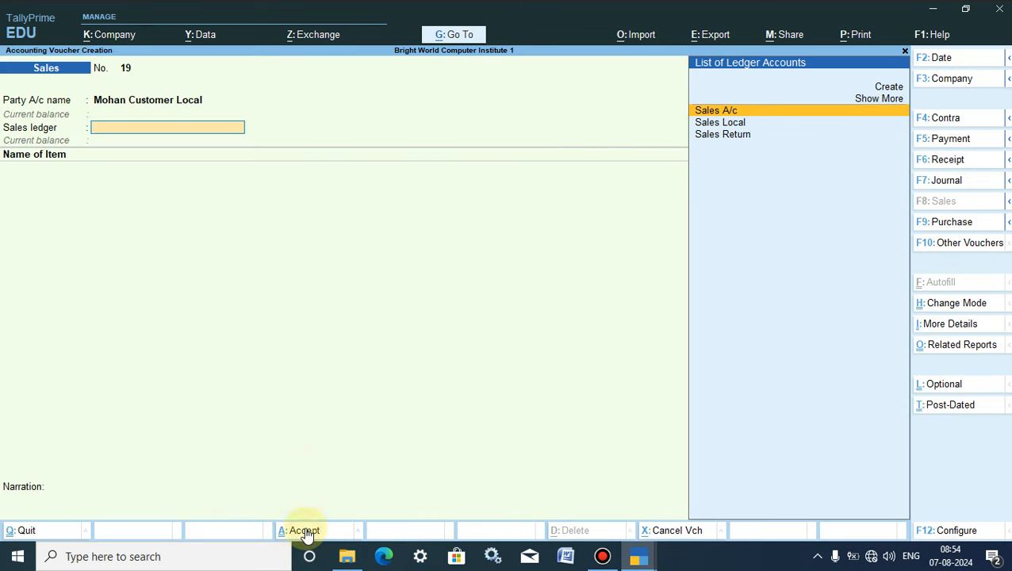
Step: Set the voucher's sales ledger to Sales Local
{"action": "left_click", "coordinate": [733, 113]}
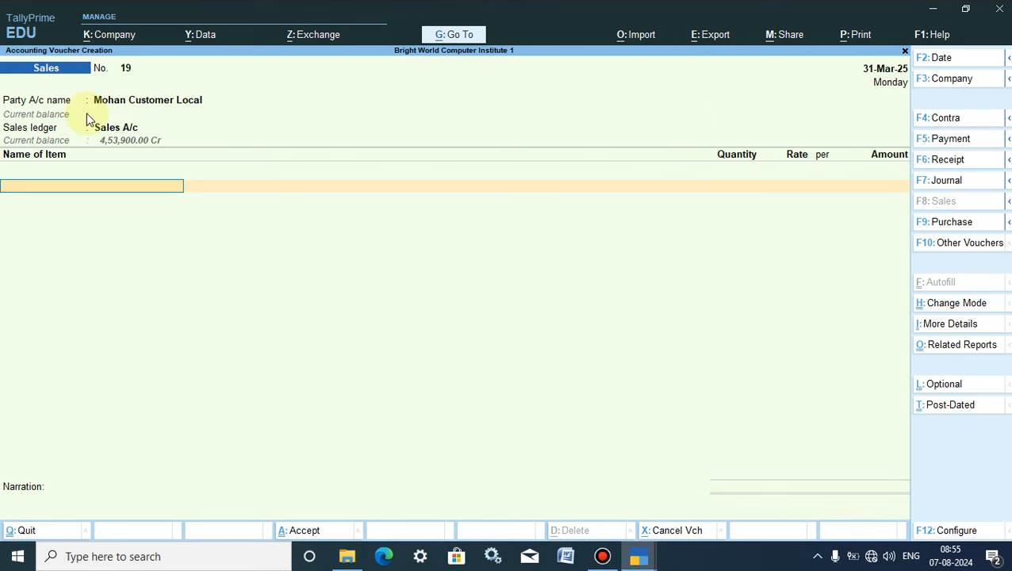
{"action": "left_click", "coordinate": [111, 131]}
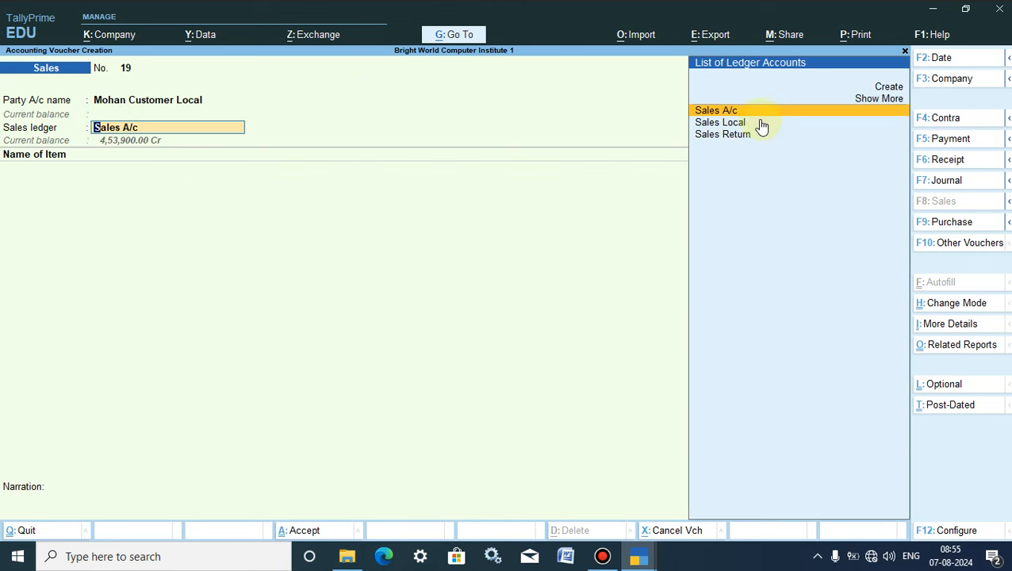
{"action": "left_click", "coordinate": [725, 122]}
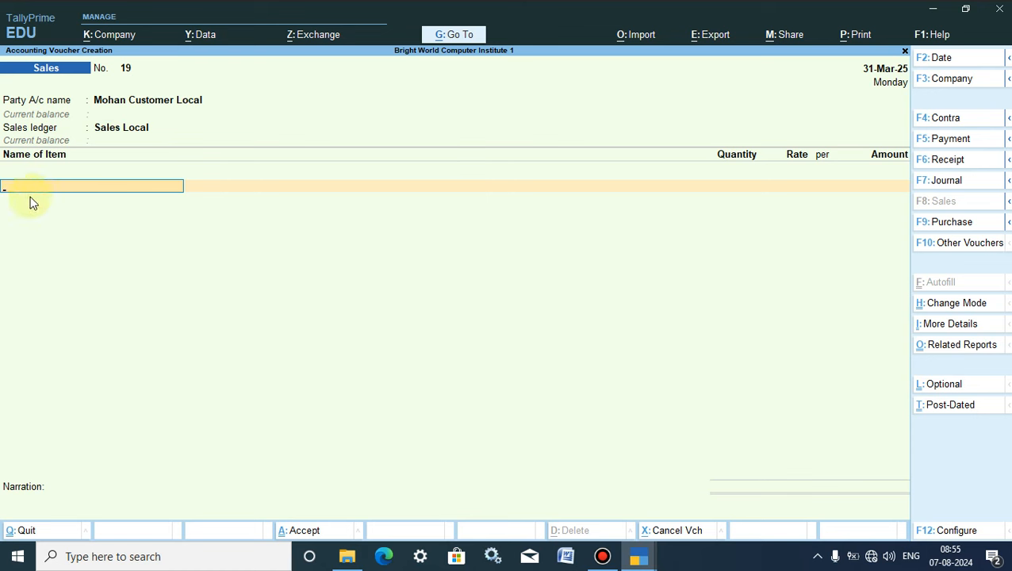
Step: Add Keyboard GST as the first item, with tracking number and order number set to Not Applicable
{"action": "type", "text": "K"}
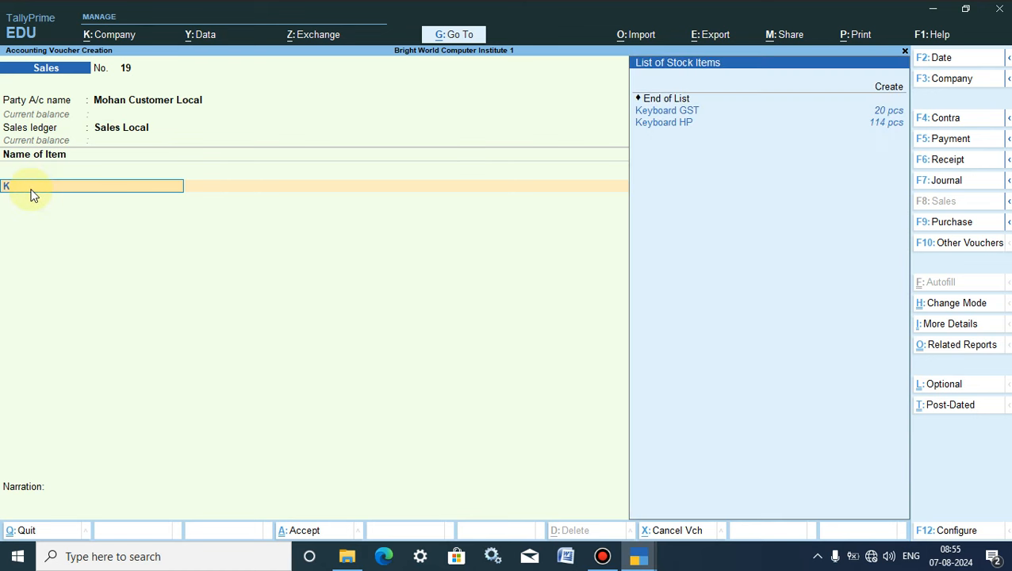
{"action": "left_click", "coordinate": [678, 119]}
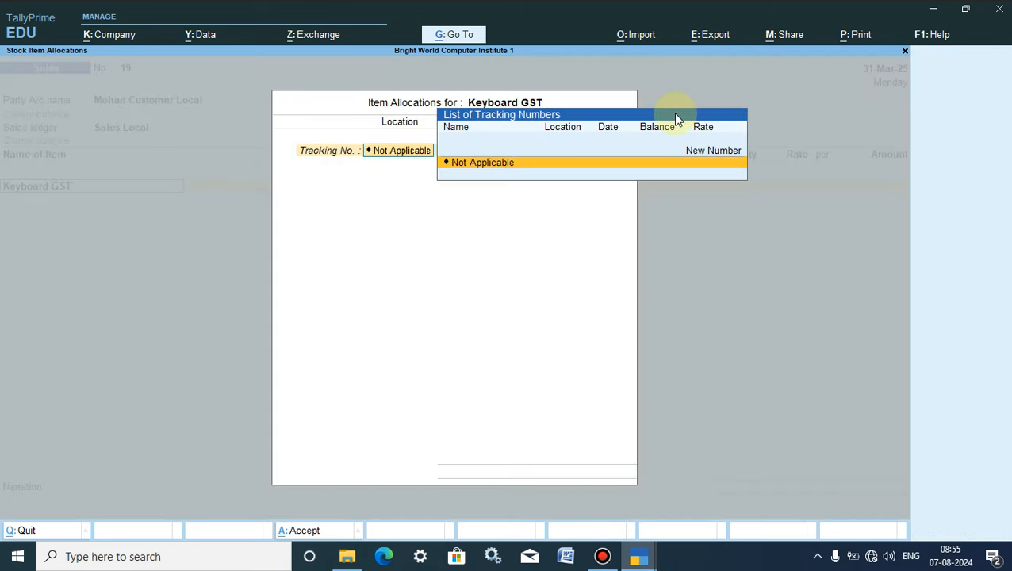
{"action": "left_click", "coordinate": [488, 162]}
{"action": "left_click", "coordinate": [588, 162]}
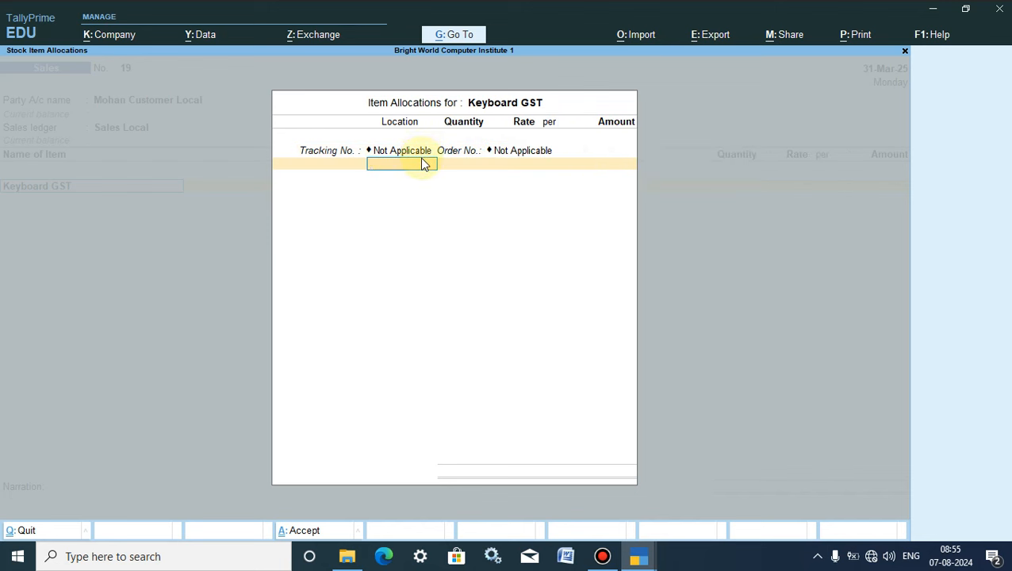
Step: Allocate 10 pcs of Keyboard GST from Main Location at a rate of 600 and accept the allocation
{"action": "type", "text": "M"}
{"action": "key", "text": "Return"}
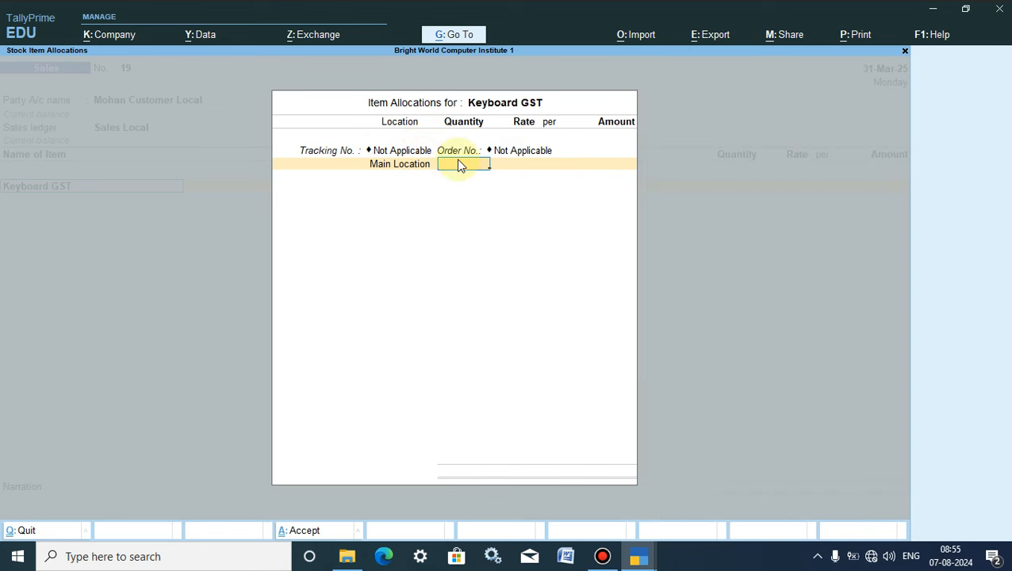
{"action": "type", "text": "10"}
{"action": "key", "text": "Return"}
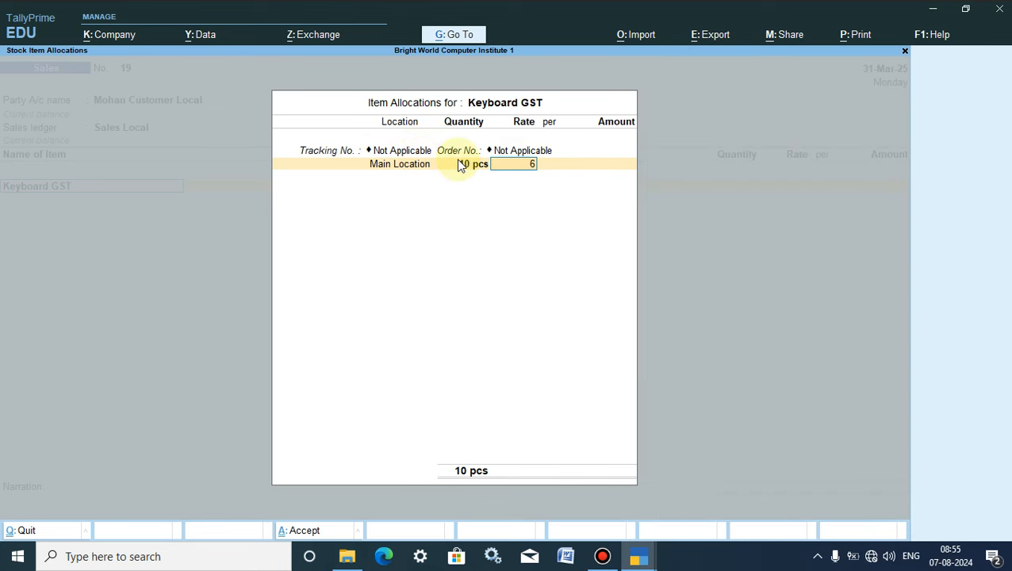
{"action": "key", "text": "Return"}
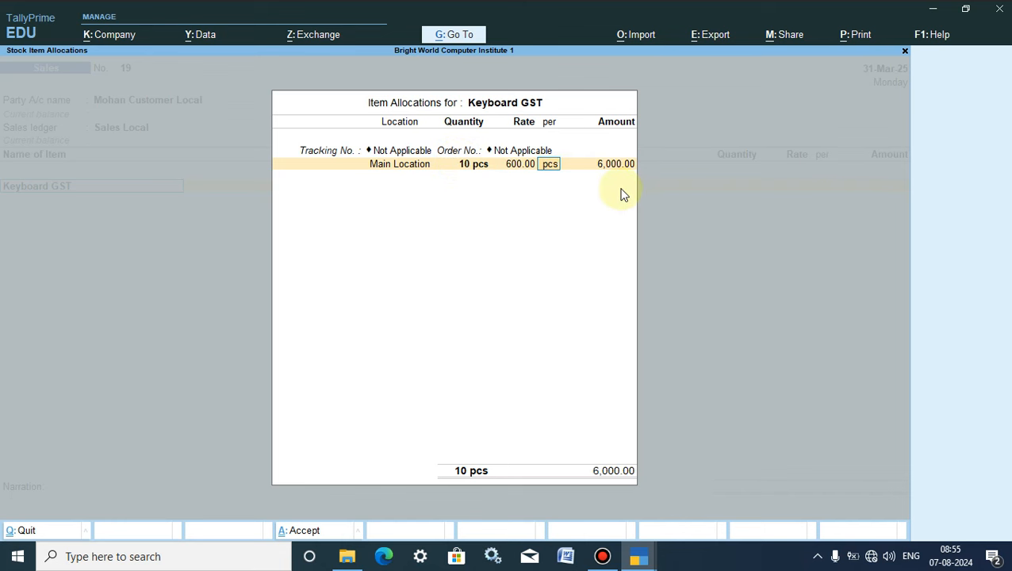
{"action": "left_click", "coordinate": [304, 531]}
{"action": "key", "text": "Return"}
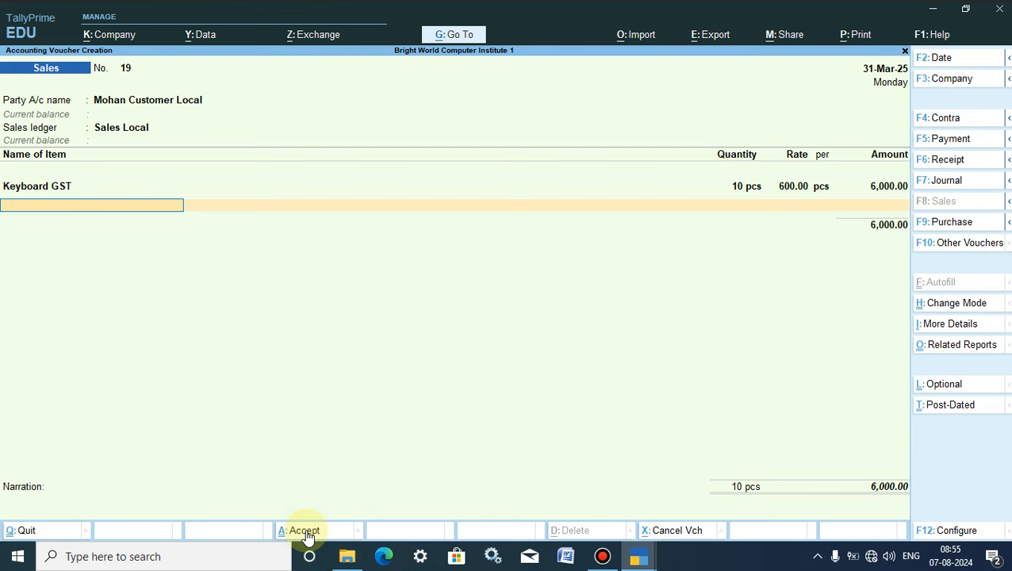
Step: Add Mouse GST as the second item, with its tracking number set to Not Applicable
{"action": "type", "text": "M"}
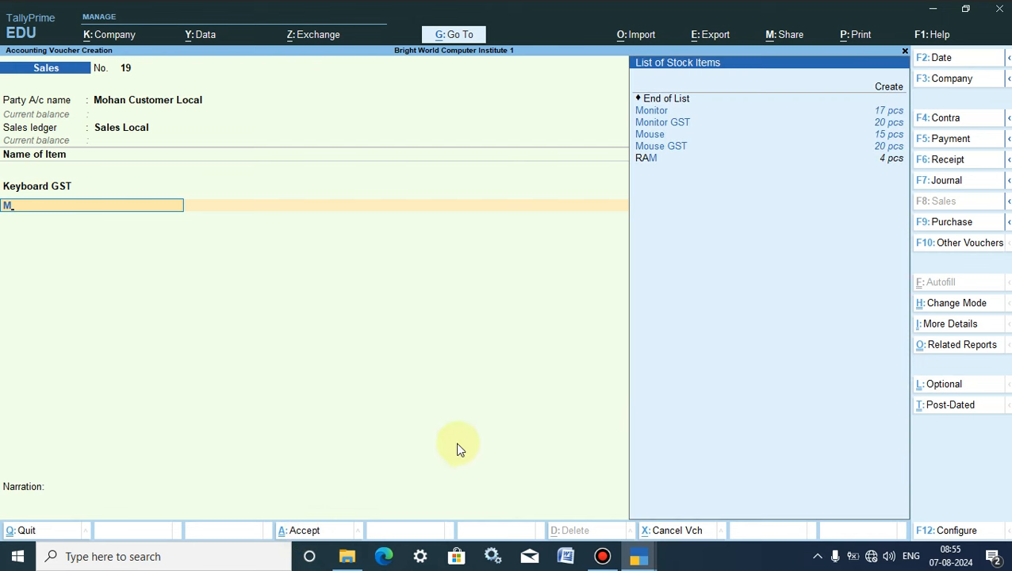
{"action": "left_click", "coordinate": [670, 150]}
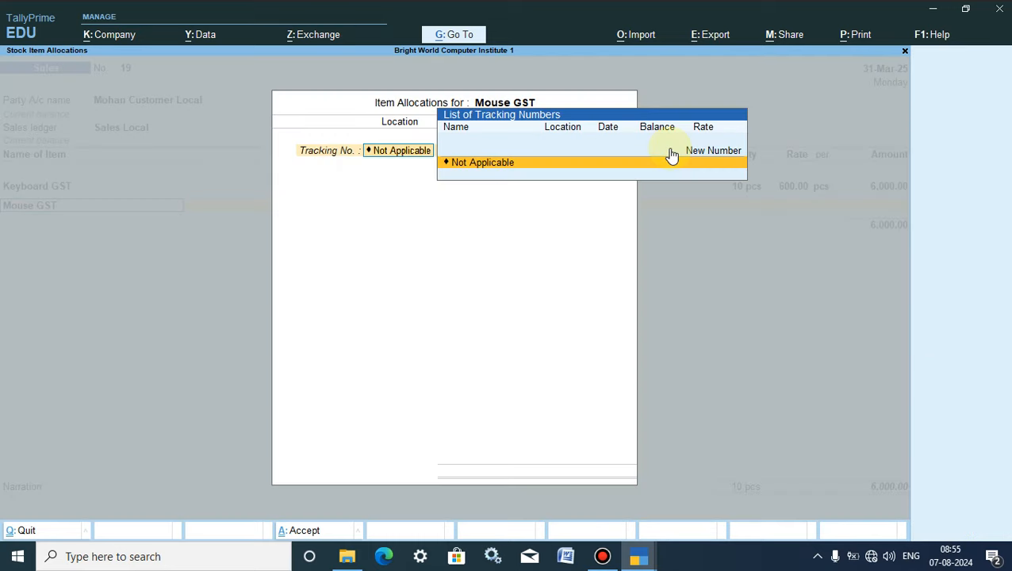
{"action": "left_click", "coordinate": [494, 163]}
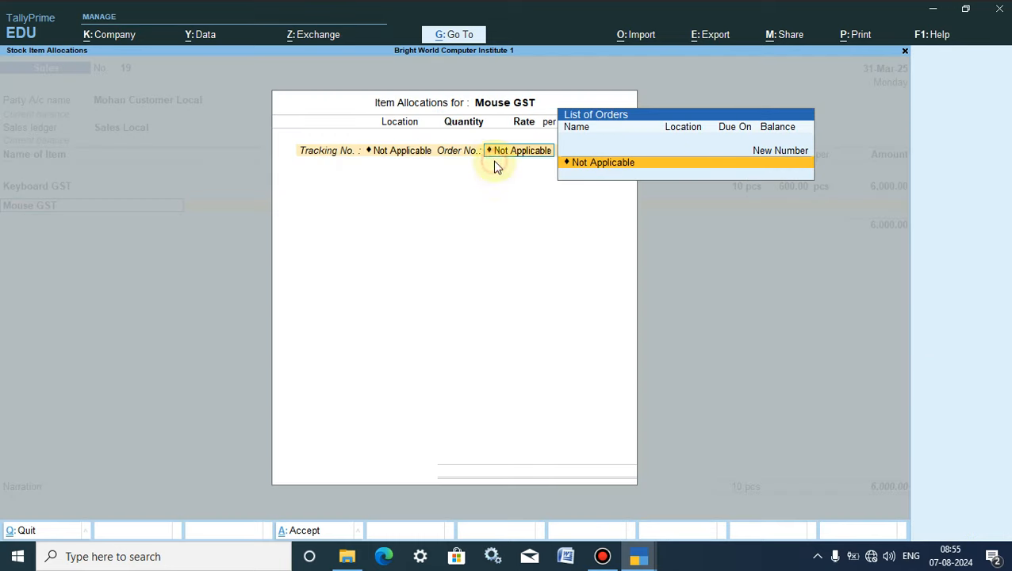
{"action": "left_click", "coordinate": [603, 154]}
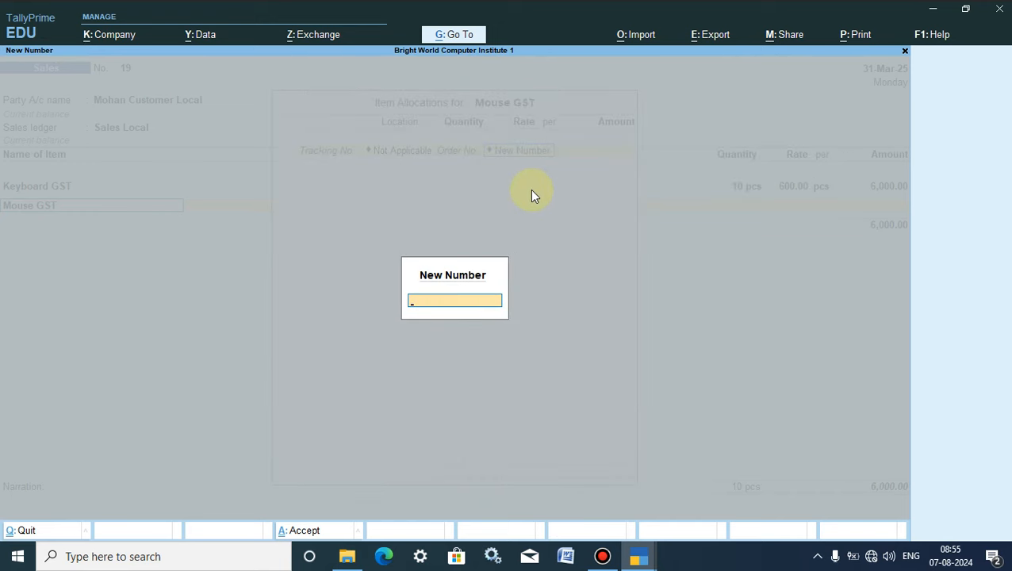
{"action": "key", "text": "Escape"}
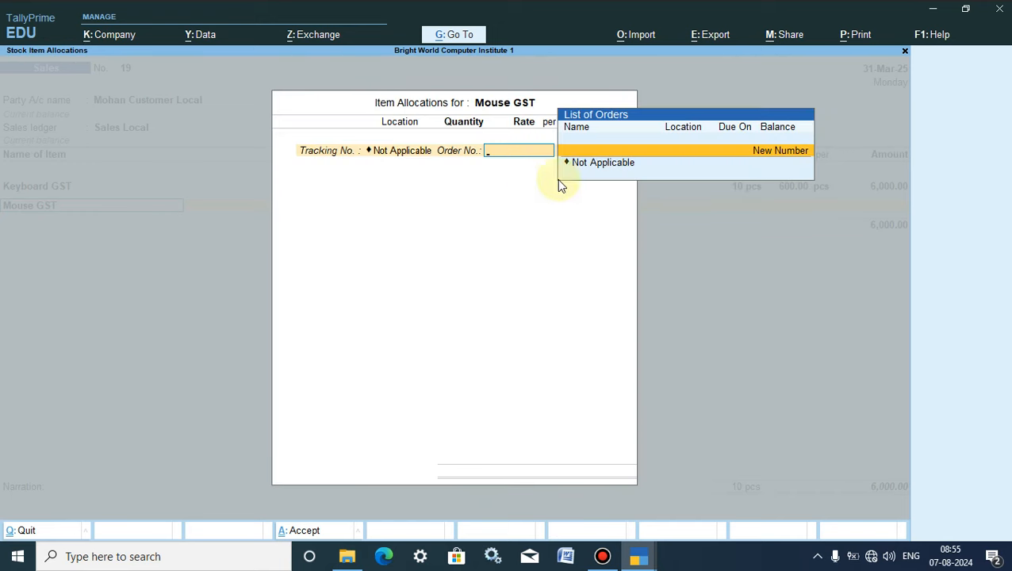
{"action": "left_click", "coordinate": [584, 153]}
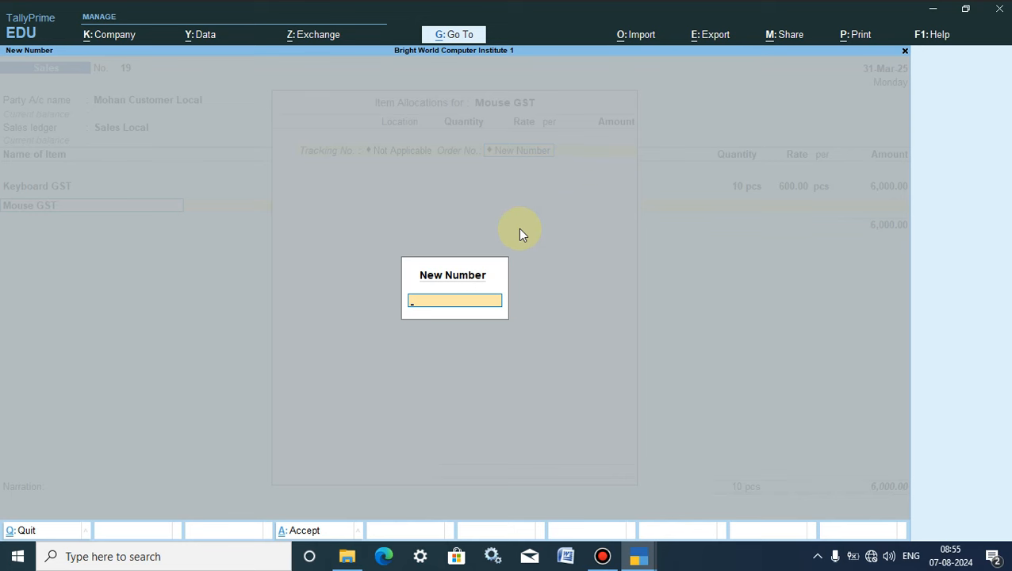
{"action": "key", "text": "Escape"}
Step: Set Mouse GST's order number to Not Applicable and allocate 10 pcs from Main Location at a rate of 400
{"action": "key", "text": "Down"}
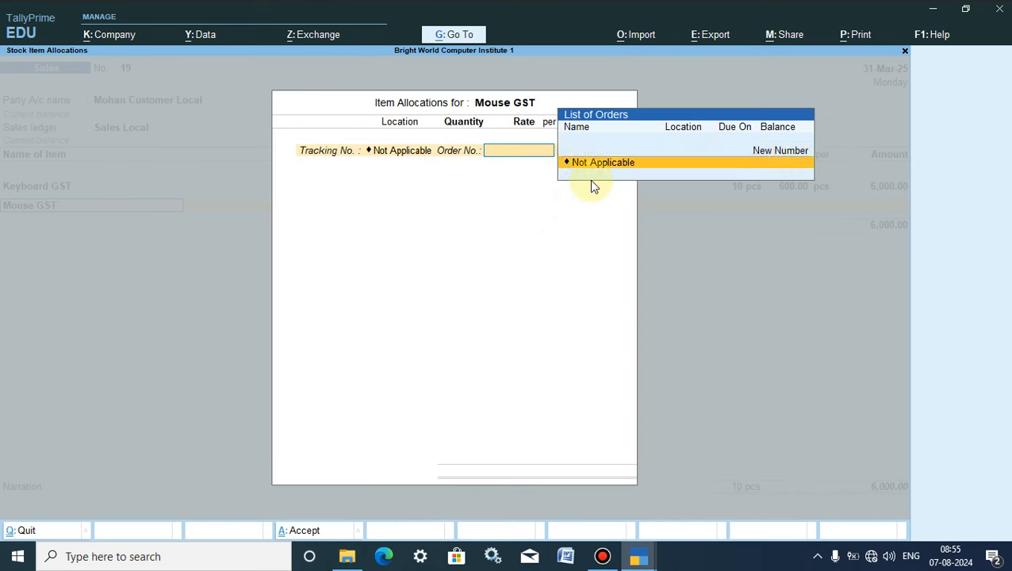
{"action": "key", "text": "Return"}
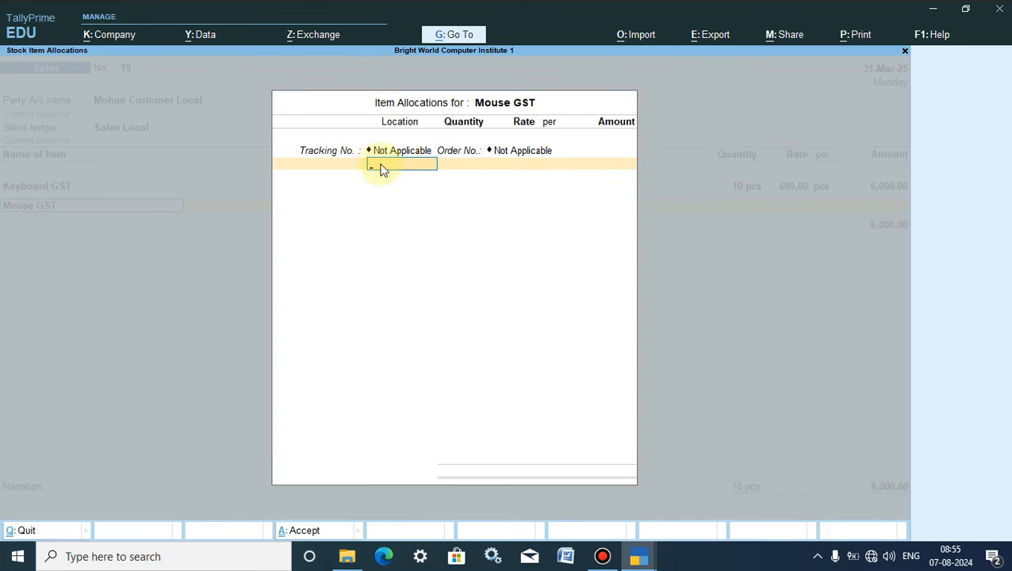
{"action": "type", "text": "M"}
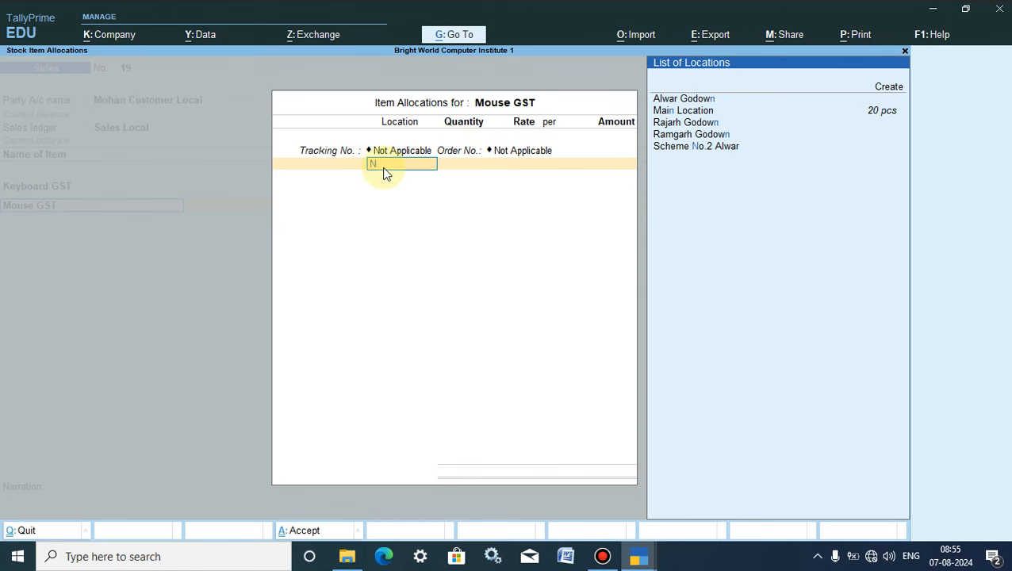
{"action": "key", "text": "Return"}
{"action": "type", "text": "1"}
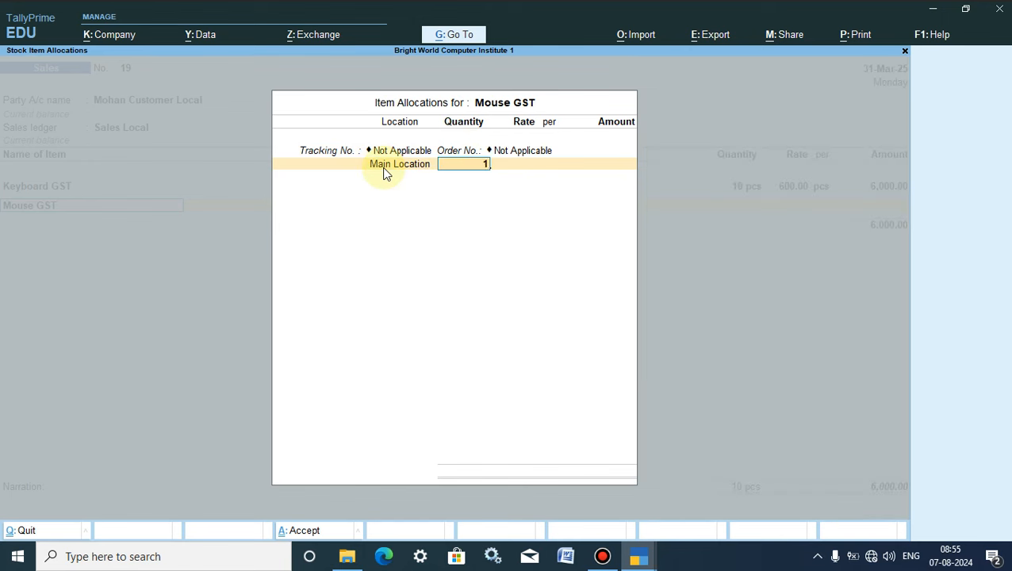
{"action": "type", "text": "0"}
{"action": "key", "text": "Return"}
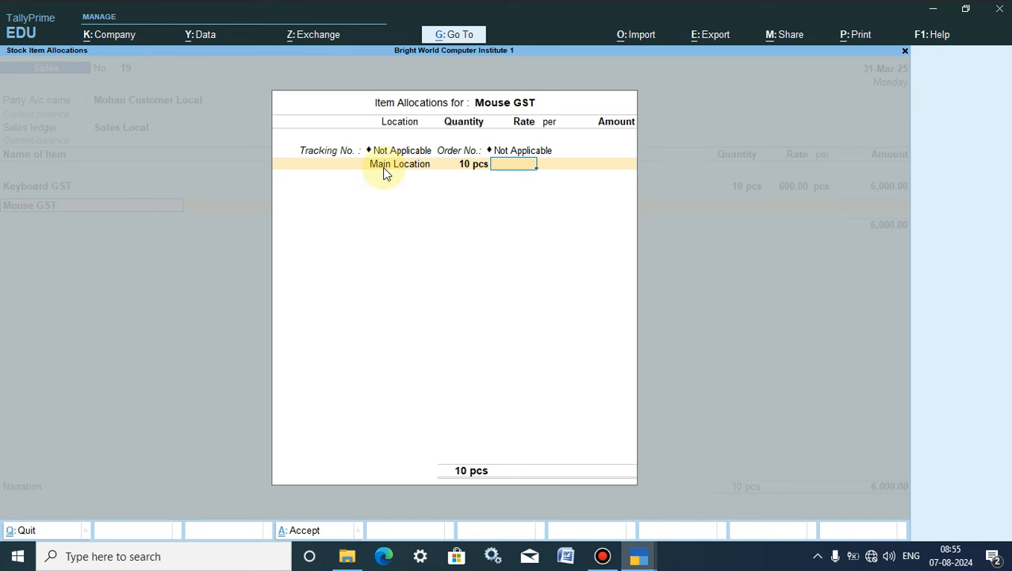
{"action": "type", "text": "400"}
{"action": "key", "text": "Return"}
{"action": "key", "text": "Return"}
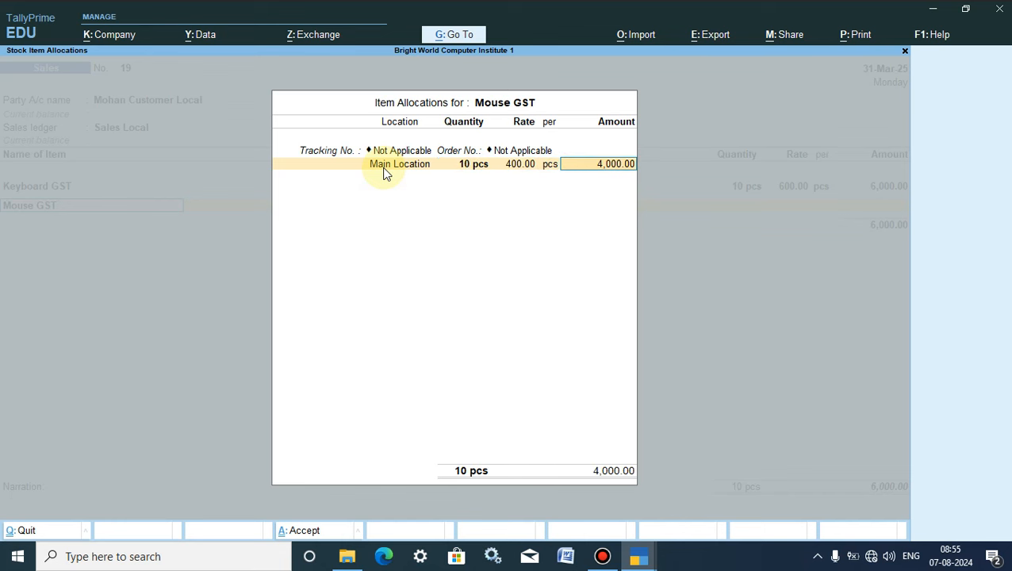
{"action": "key", "text": "Return"}
{"action": "key", "text": "Return"}
{"action": "key", "text": "Return"}
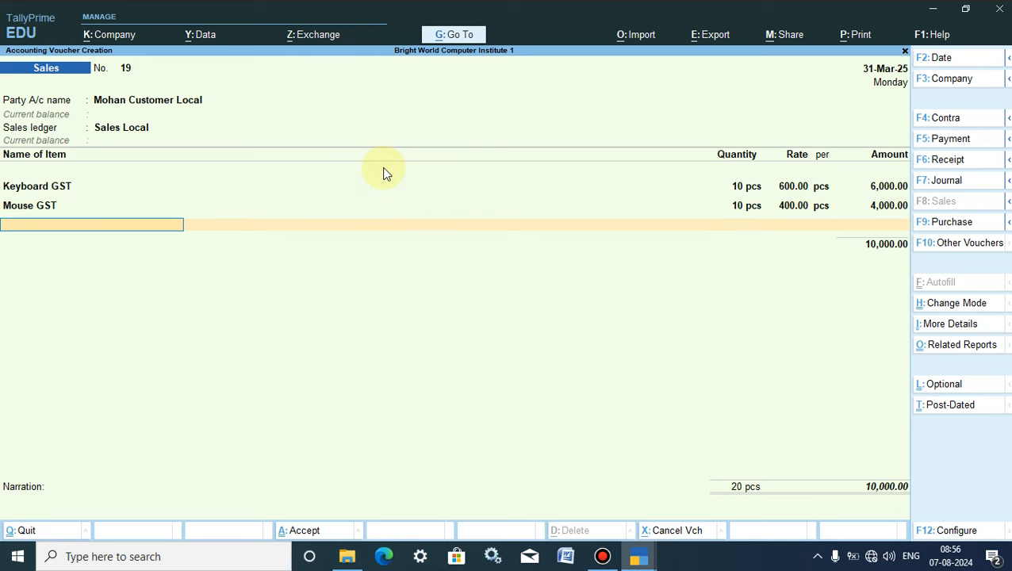
Step: Add Monitor GST as the third item, with tracking number and order number set to Not Applicable
{"action": "type", "text": "M"}
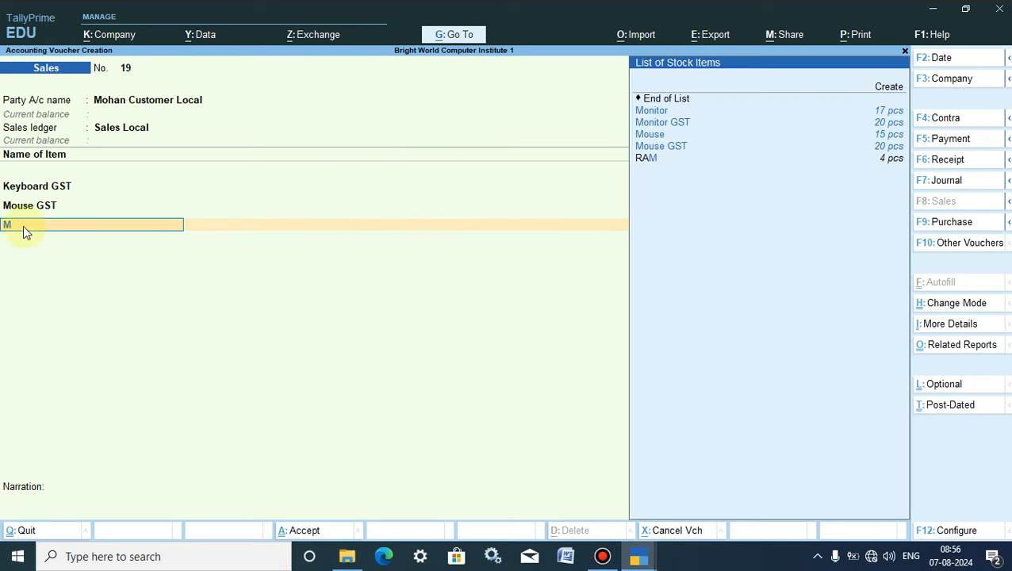
{"action": "left_click", "coordinate": [684, 124]}
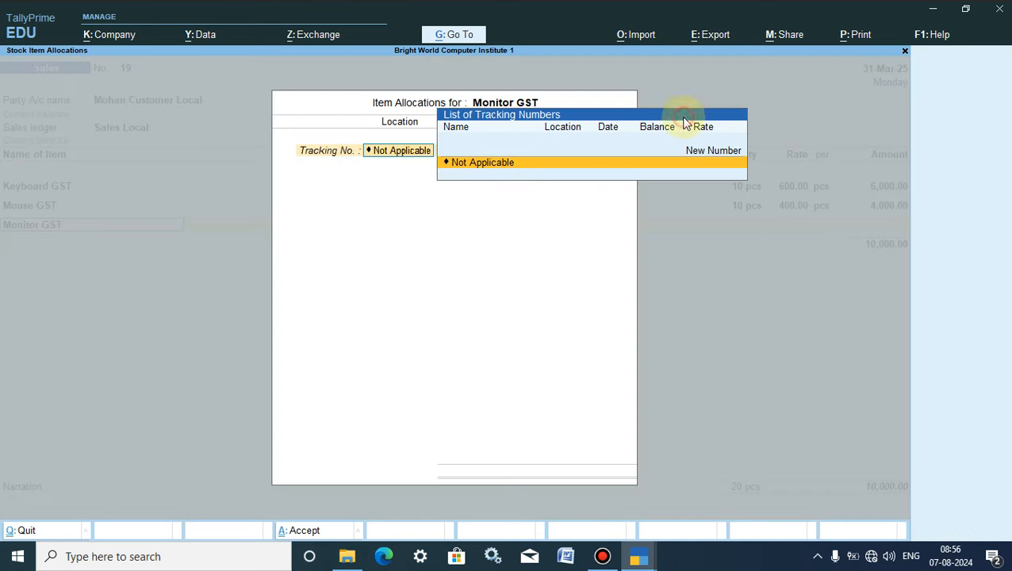
{"action": "left_click", "coordinate": [485, 165]}
{"action": "left_click", "coordinate": [570, 164]}
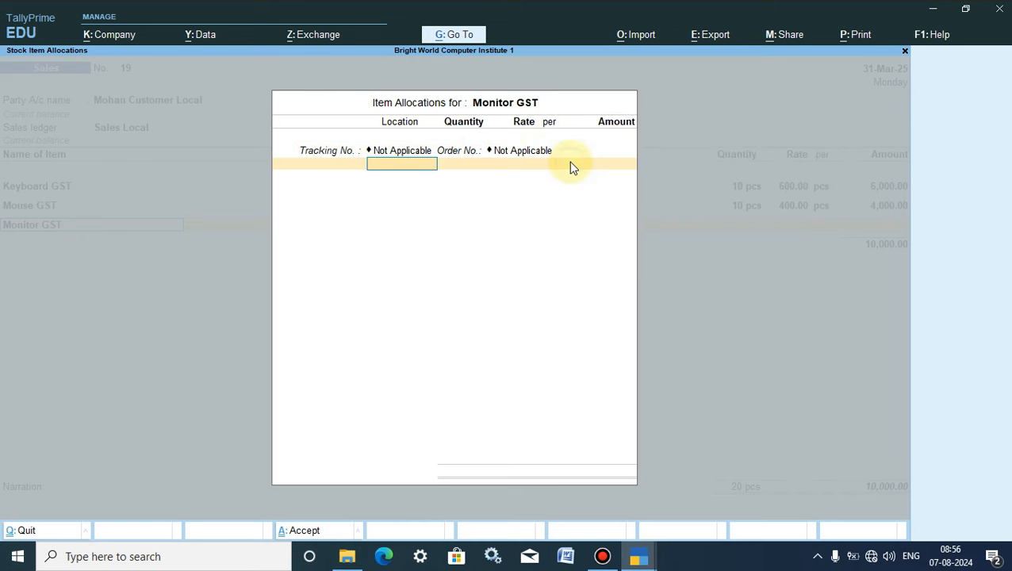
Step: Allocate 10 pcs of Monitor GST from Main Location at a rate of 6000 and accept the item line
{"action": "type", "text": "M"}
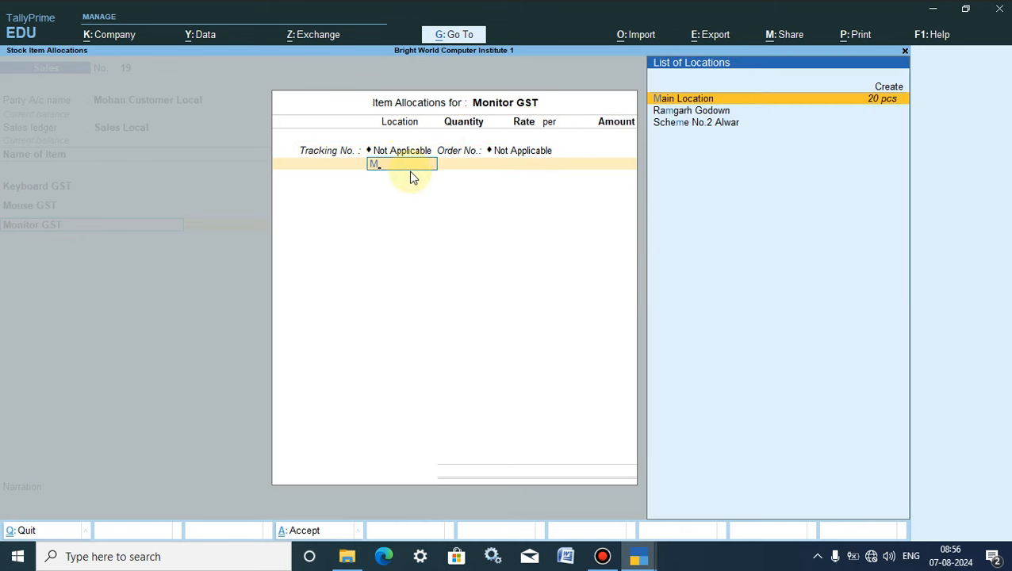
{"action": "key", "text": "Return"}
{"action": "type", "text": "1"}
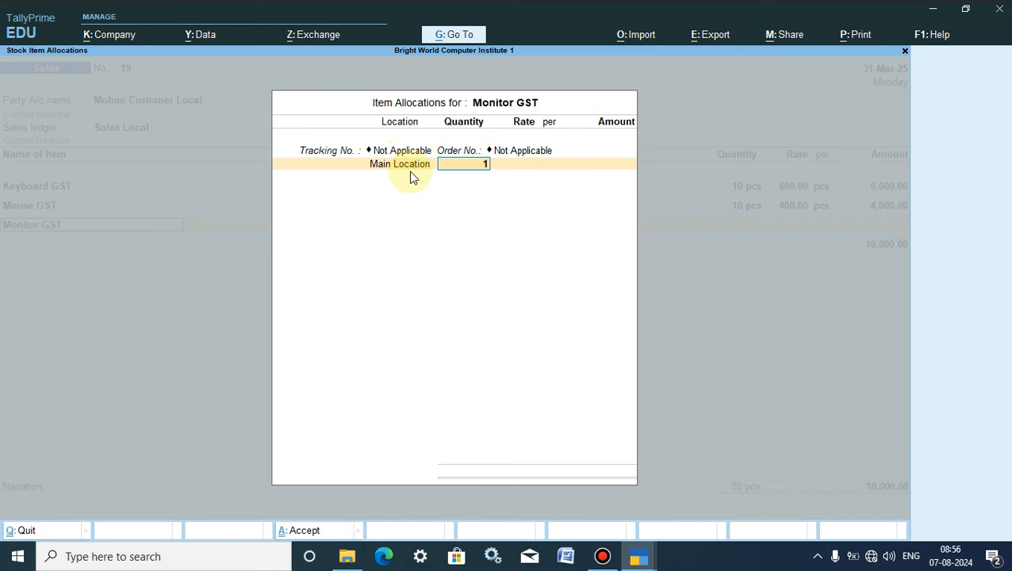
{"action": "type", "text": "0"}
{"action": "key", "text": "Return"}
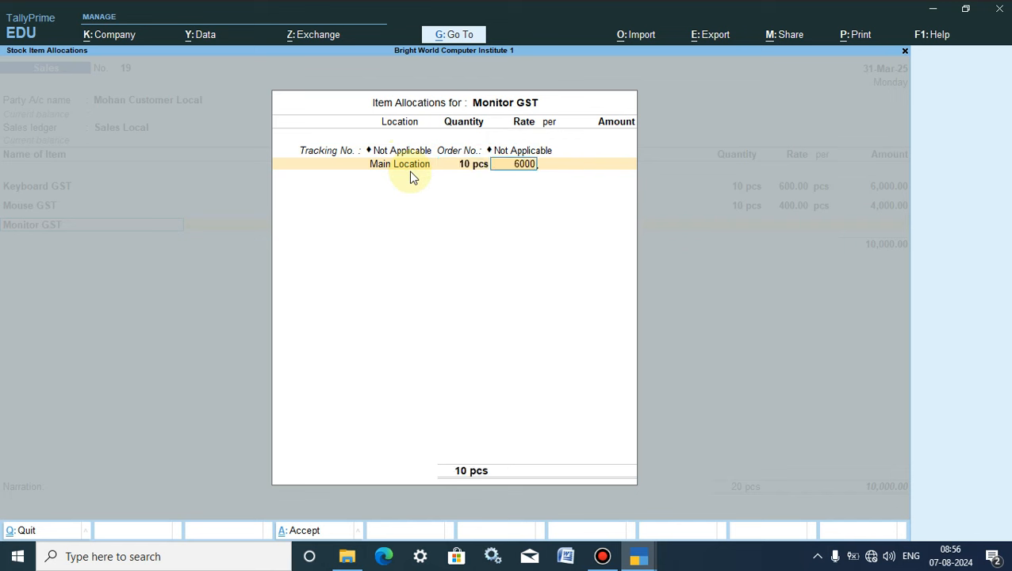
{"action": "key", "text": "Return"}
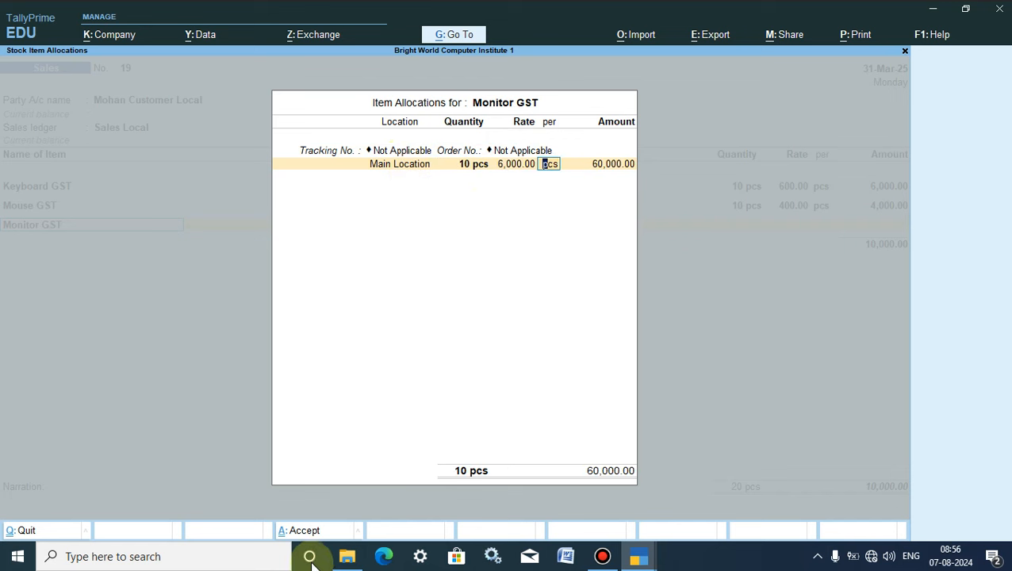
{"action": "left_click", "coordinate": [303, 538]}
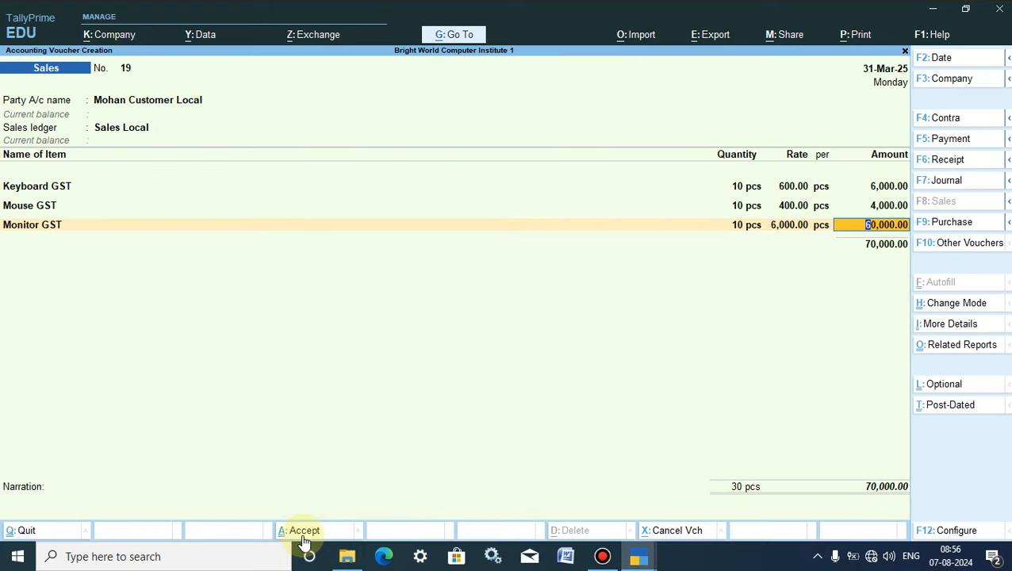
{"action": "key", "text": "Return"}
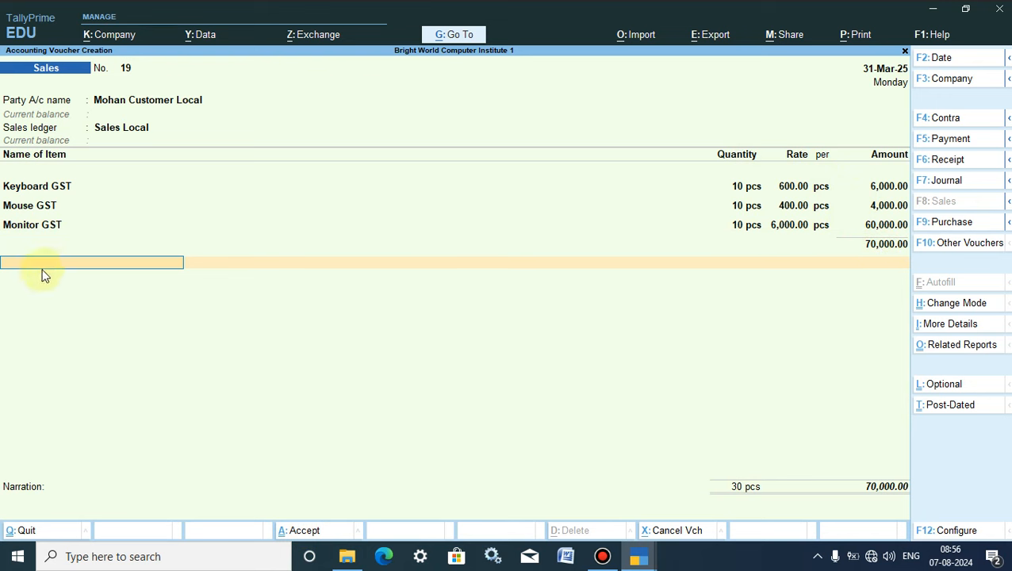
Step: Add the CGST and SGST tax ledgers below the items and save the sales voucher
{"action": "type", "text": "C"}
{"action": "key", "text": "Return"}
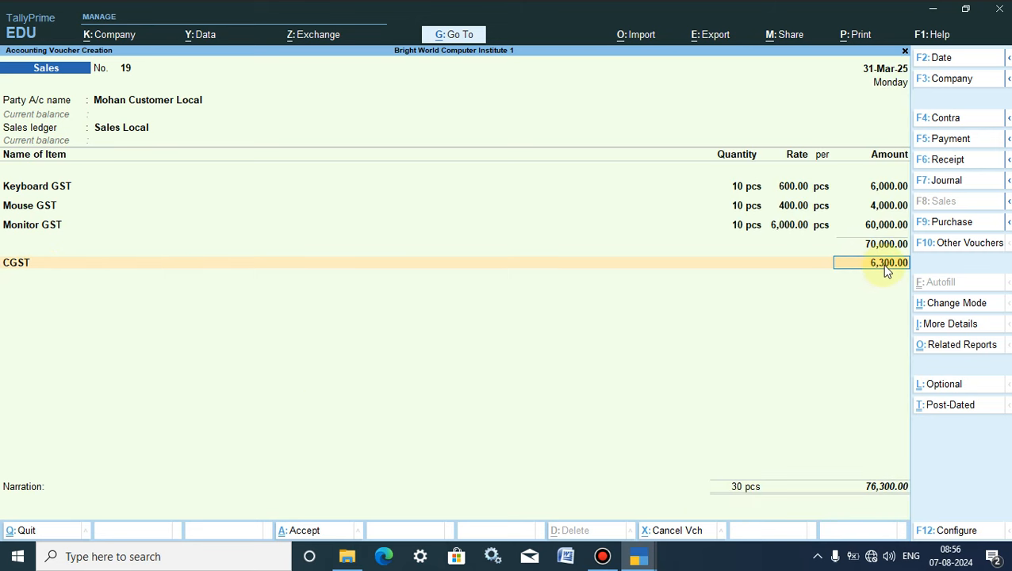
{"action": "key", "text": "Return"}
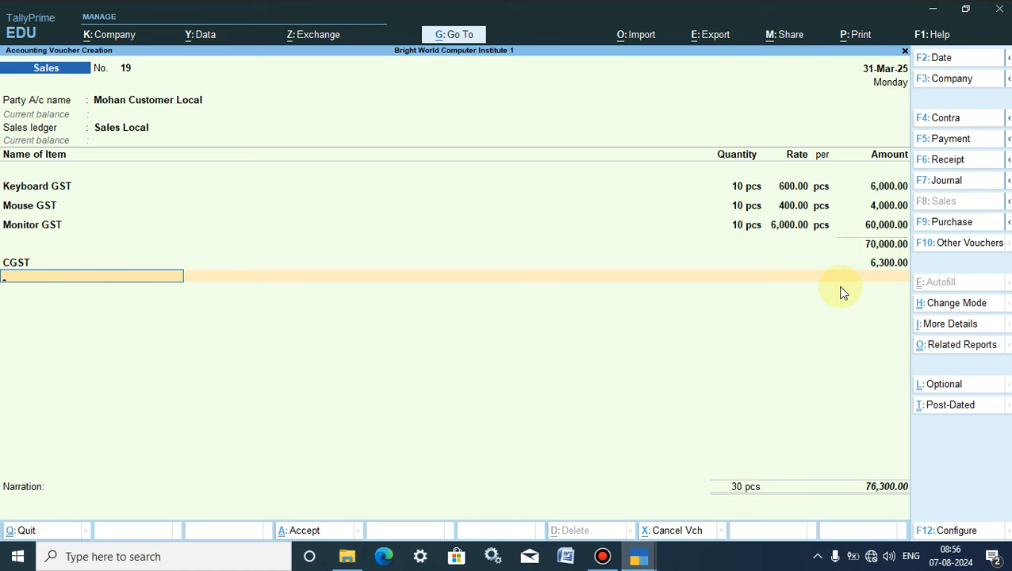
{"action": "type", "text": "S"}
{"action": "key", "text": "Up"}
{"action": "key", "text": "Up"}
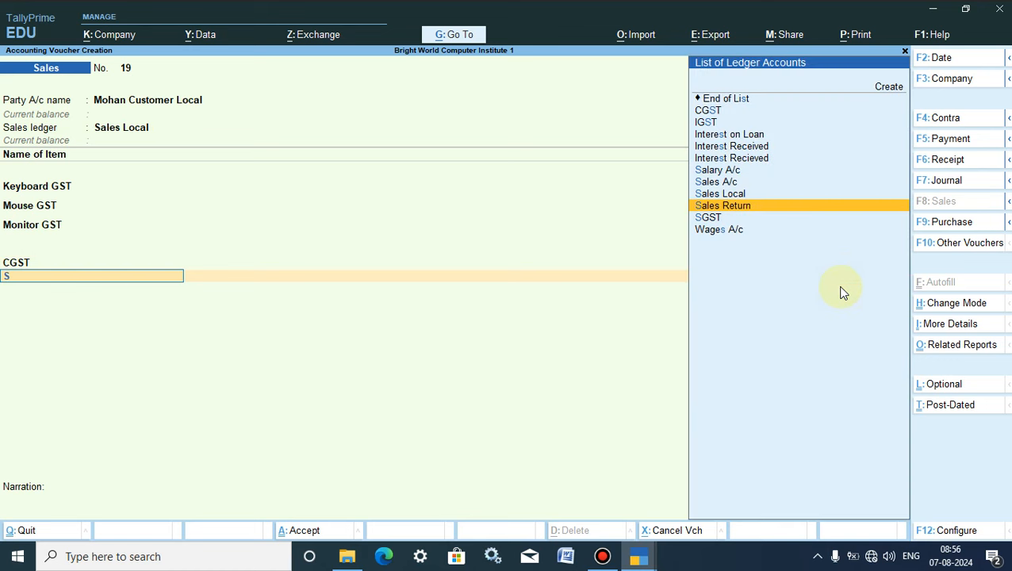
{"action": "key", "text": "Down"}
{"action": "key", "text": "Return"}
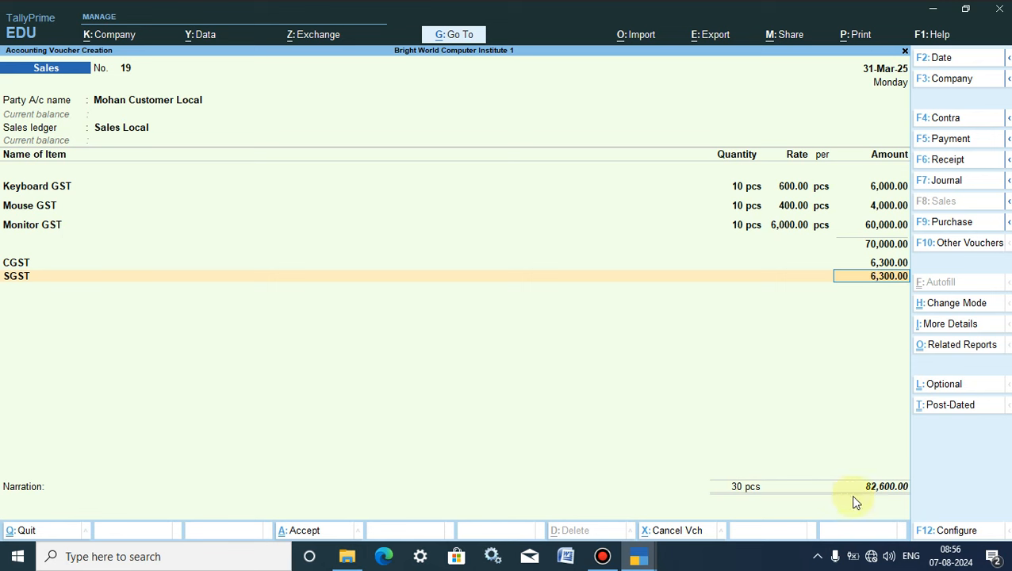
{"action": "left_click", "coordinate": [292, 530]}
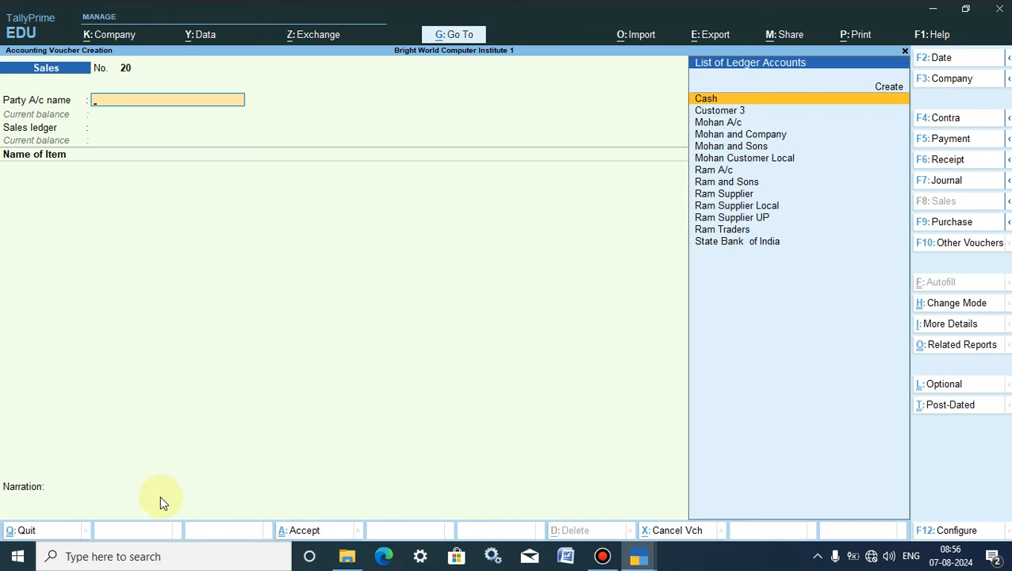
Step: Open the local customer's sales voucher from the Day Book, change its date to 1-Aug-24 and save it
{"action": "left_click", "coordinate": [22, 533]}
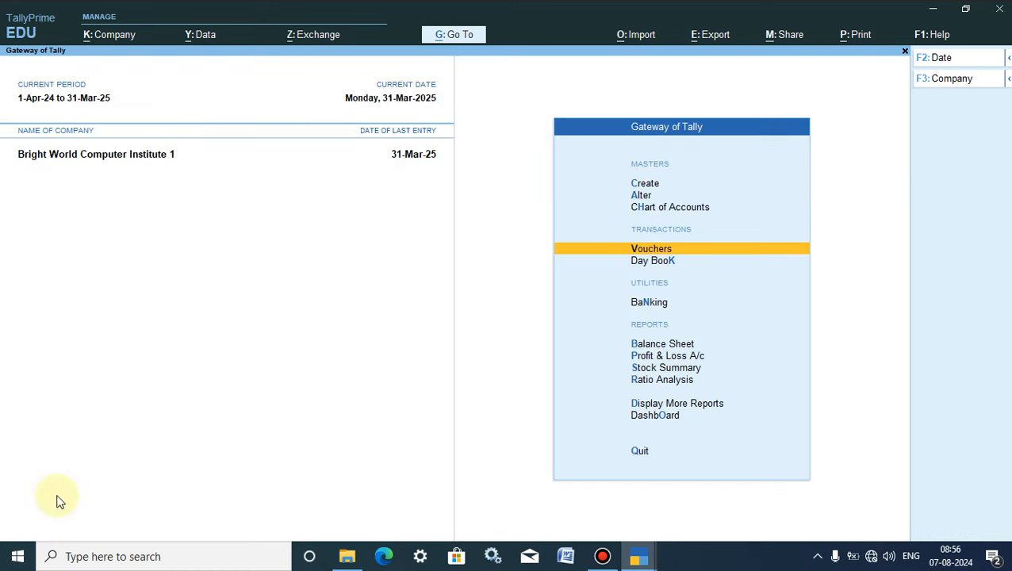
{"action": "left_click", "coordinate": [658, 262]}
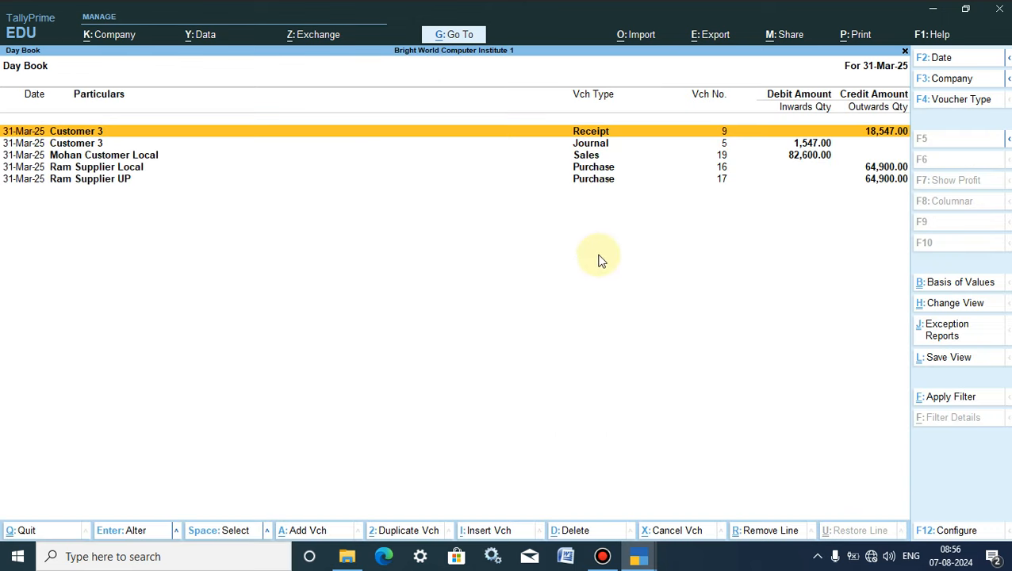
{"action": "double_click", "coordinate": [587, 154]}
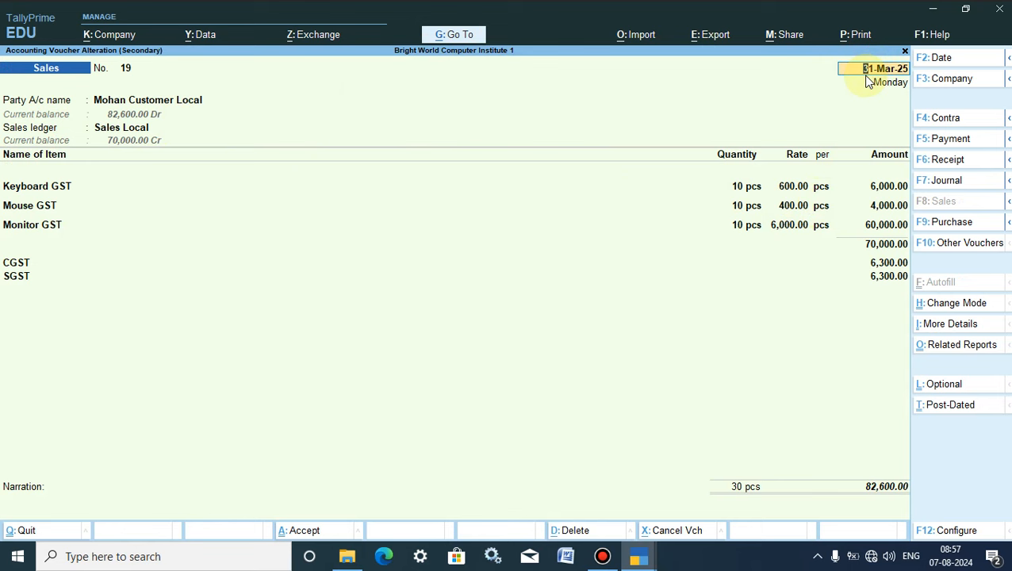
{"action": "type", "text": "2"}
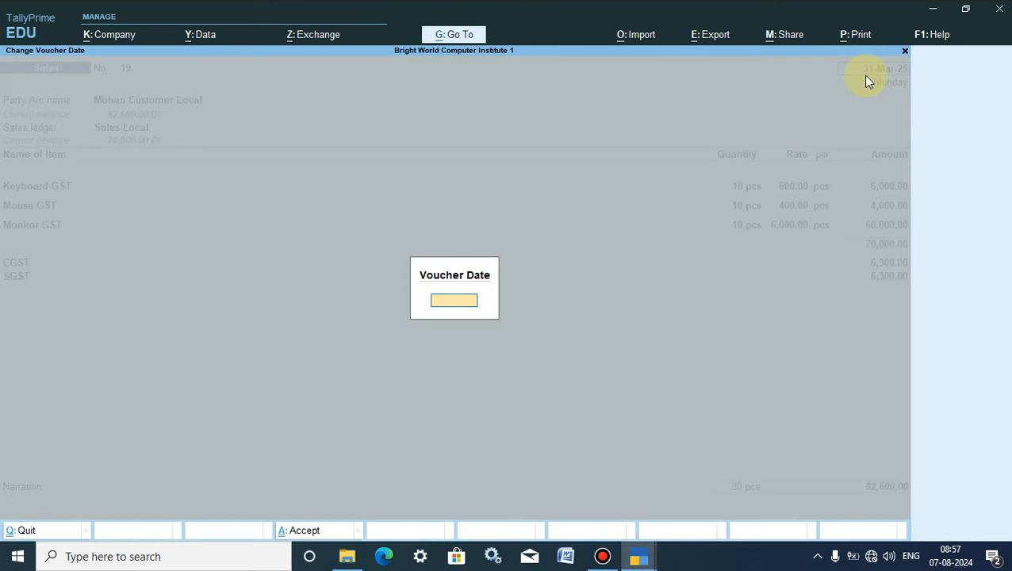
{"action": "type", "text": ".8"}
{"action": "key", "text": "Return"}
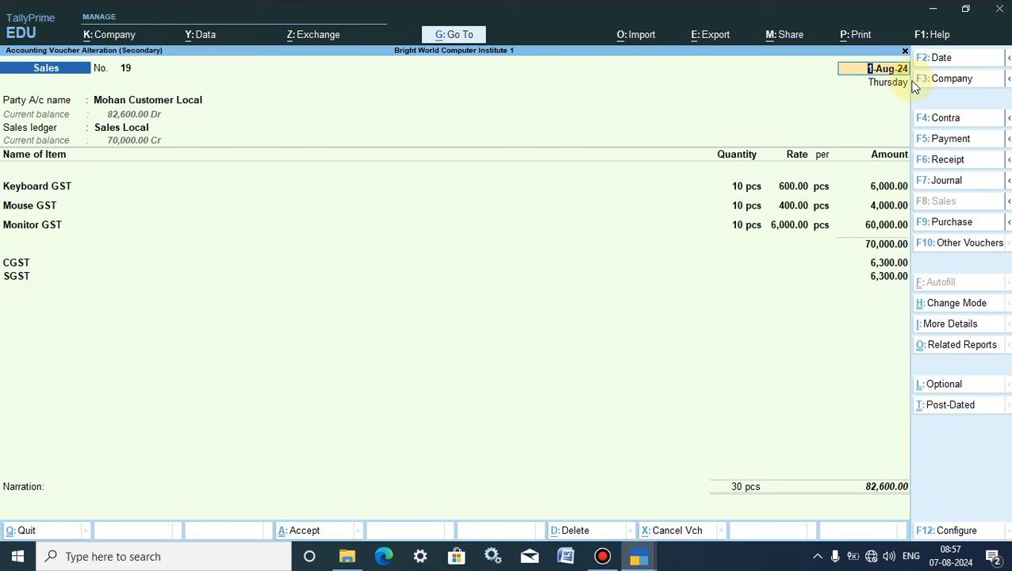
{"action": "left_click", "coordinate": [304, 530]}
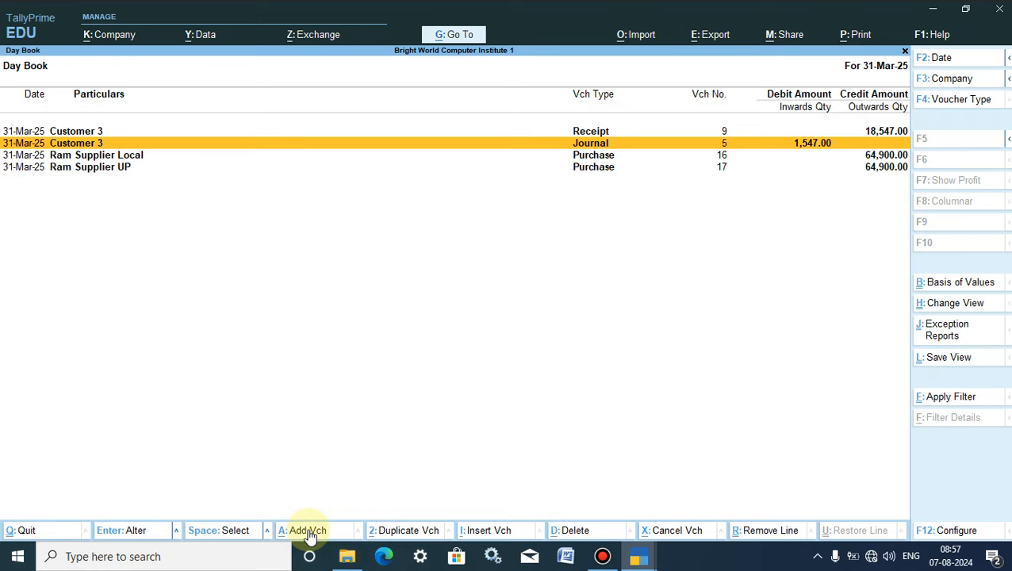
Step: Change the Day Book date to 1-Apr-24
{"action": "key", "text": "F2"}
{"action": "type", "text": "1.4"}
{"action": "key", "text": "Return"}
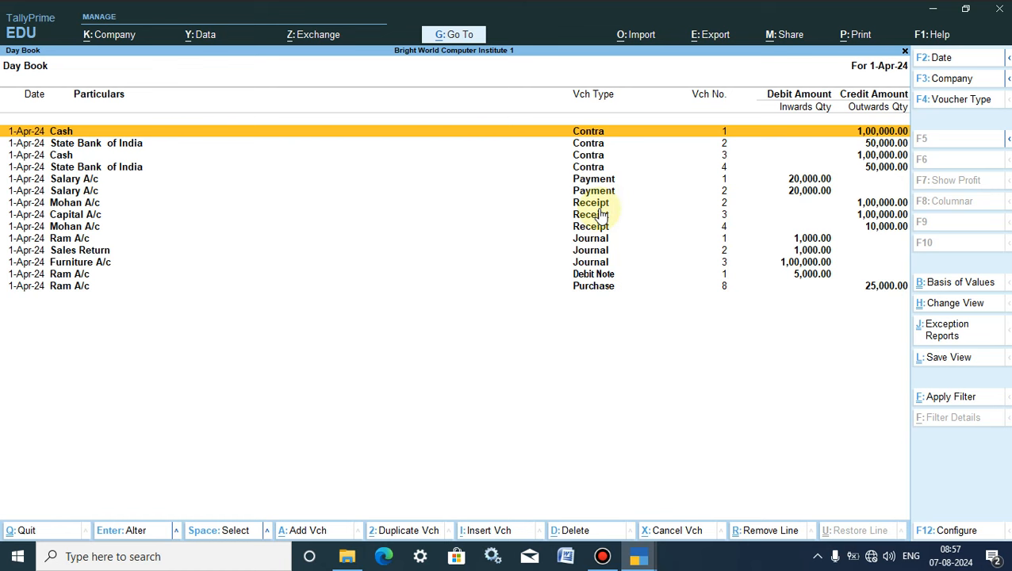
Step: Show the Day Book for 1-Aug-24 and open the local customer's sales voucher
{"action": "key", "text": "F2"}
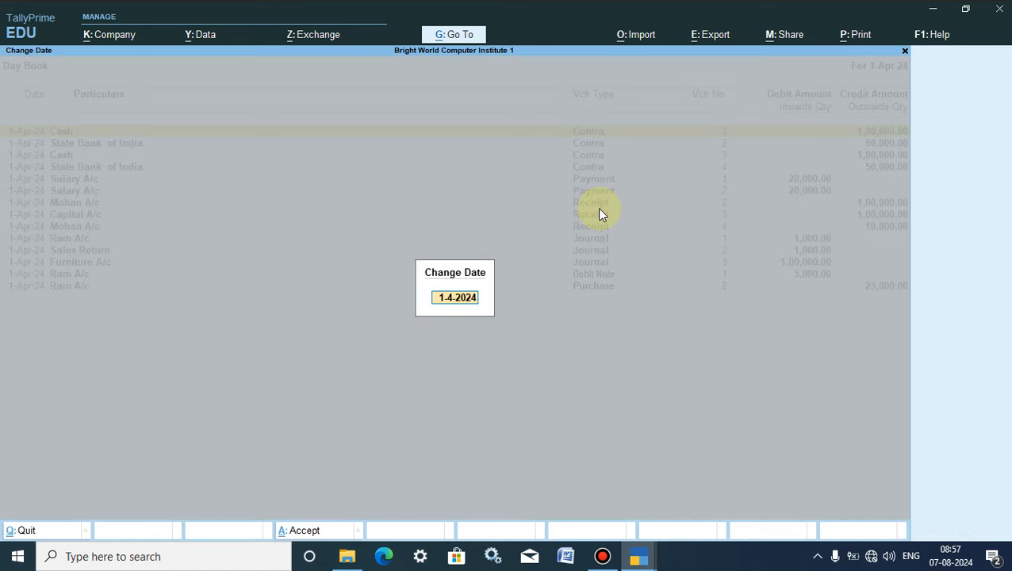
{"action": "type", "text": "1.8"}
{"action": "key", "text": "Return"}
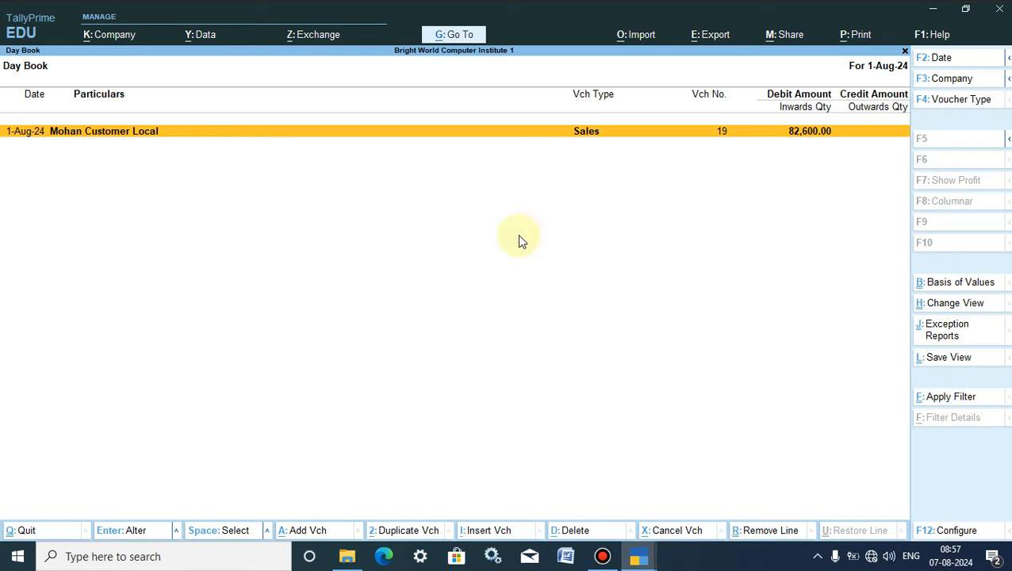
{"action": "double_click", "coordinate": [611, 133]}
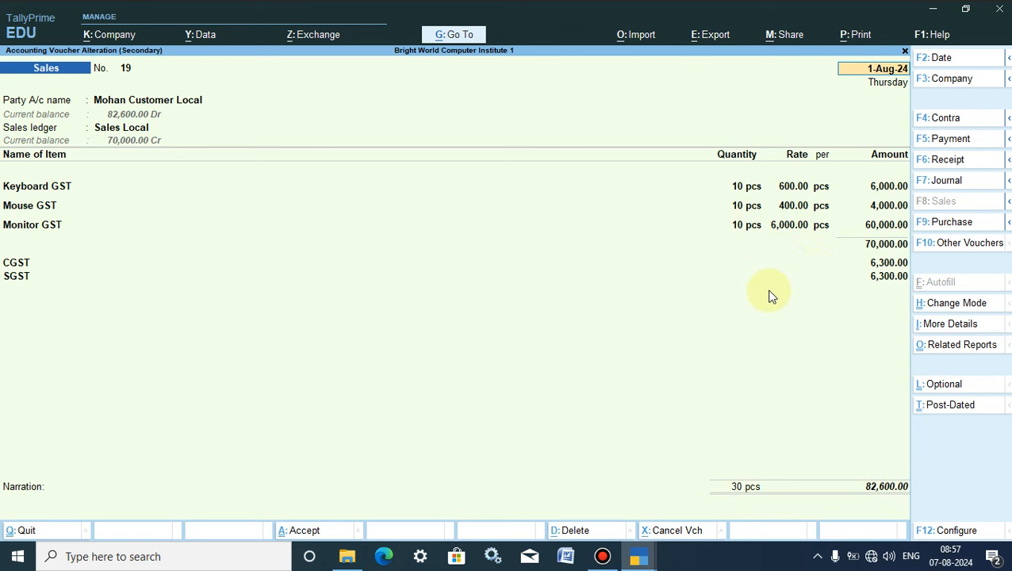
Step: Display the voucher's GST tax analysis in detailed view
{"action": "key", "text": "alt"}
{"action": "key", "text": "alt+a"}
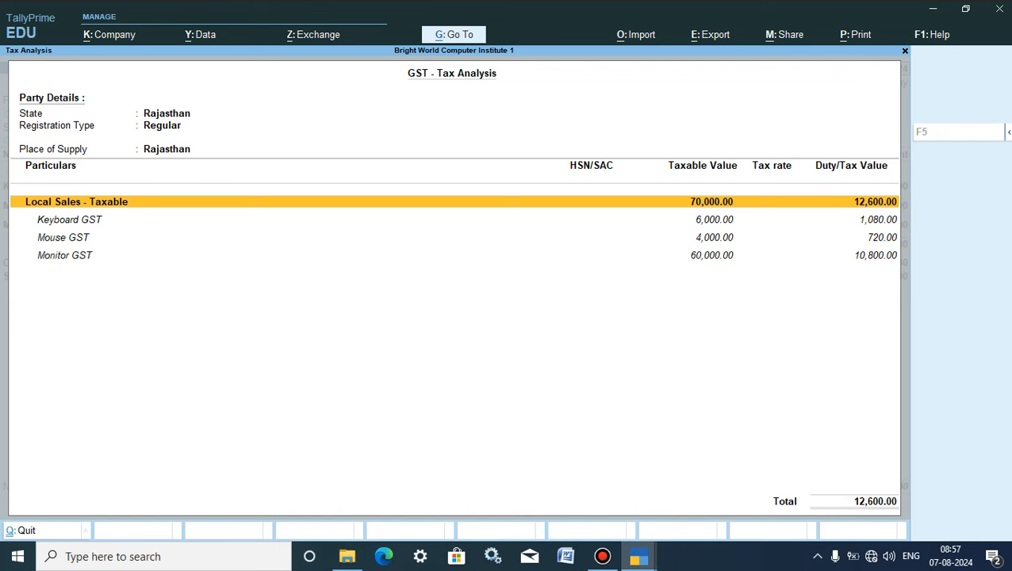
{"action": "left_click", "coordinate": [1007, 134]}
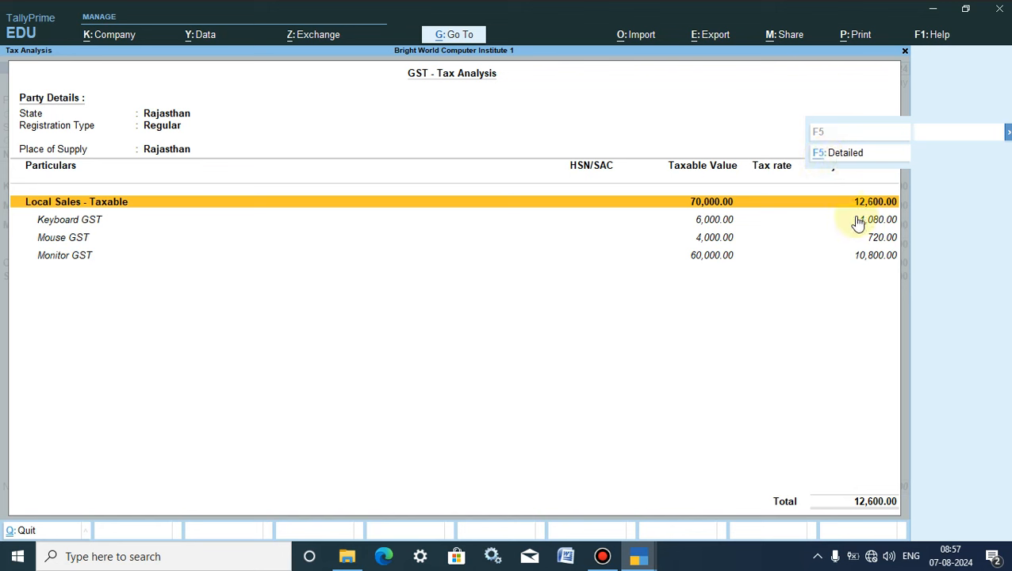
{"action": "left_click", "coordinate": [840, 153]}
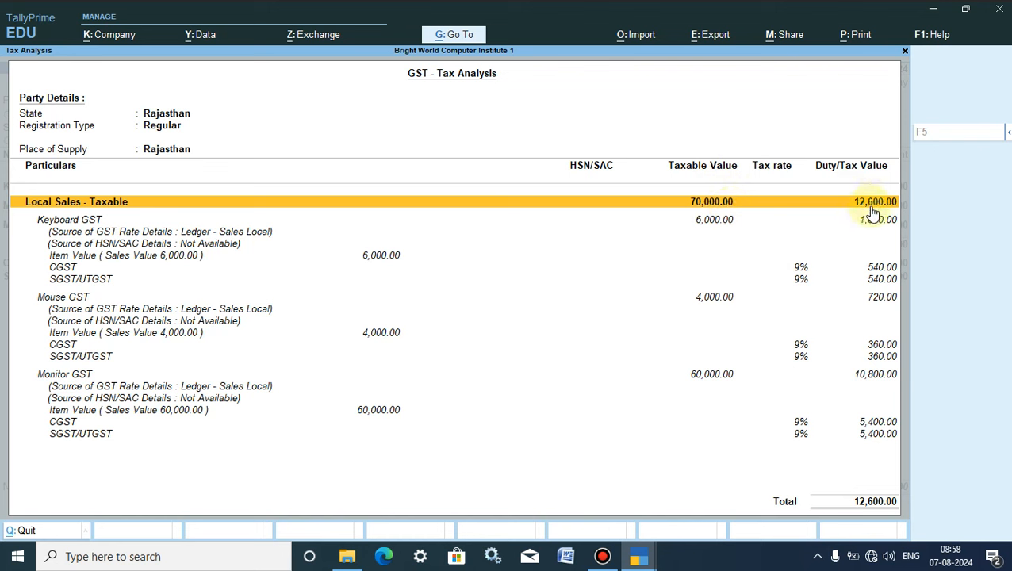
Step: Examine the taxable values and the CGST and SGST/UTGST rates and amounts for Keyboard GST, Mouse GST and Monitor GST
{"action": "left_click", "coordinate": [711, 223]}
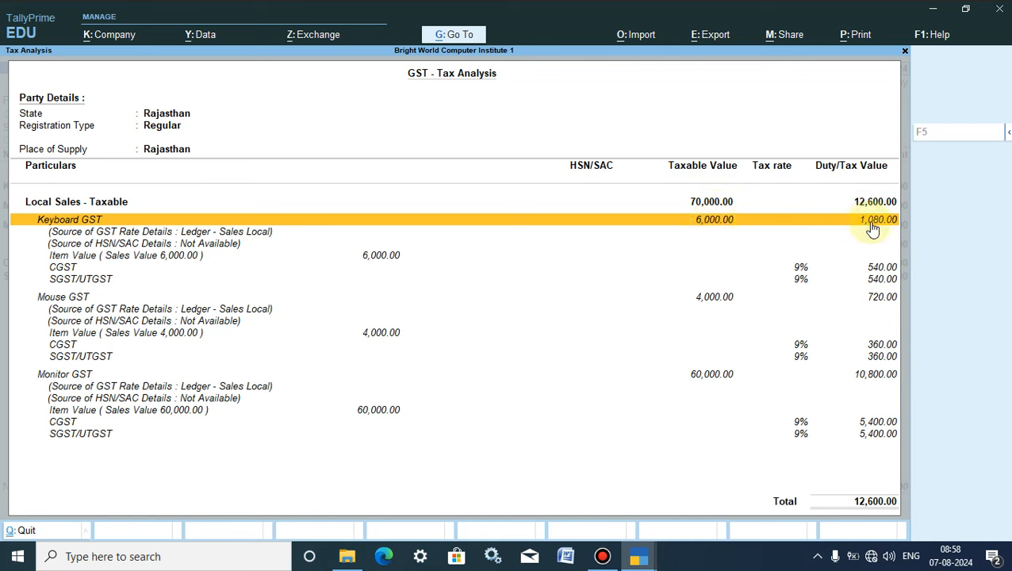
{"action": "left_click", "coordinate": [798, 269]}
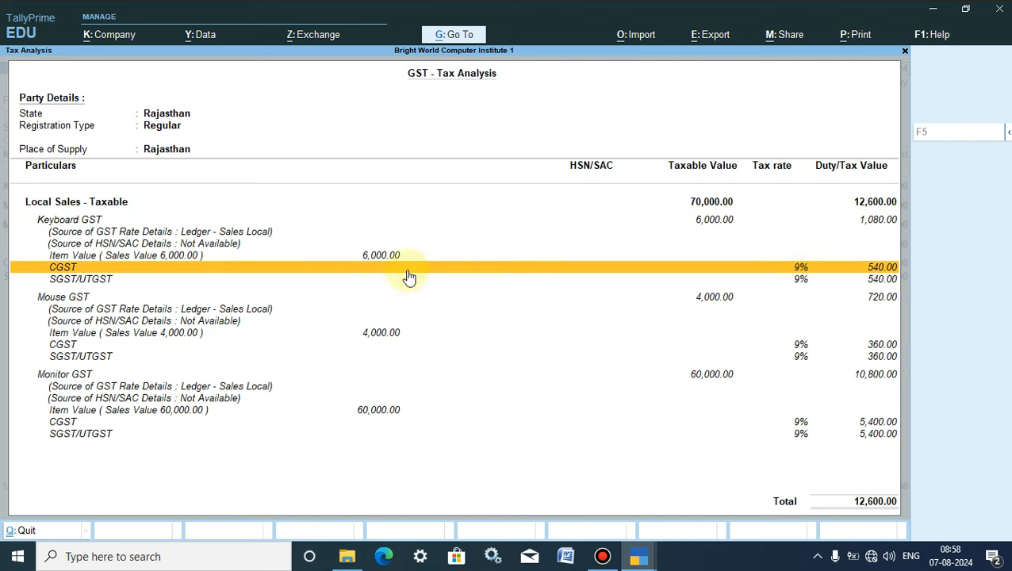
{"action": "left_click", "coordinate": [76, 281]}
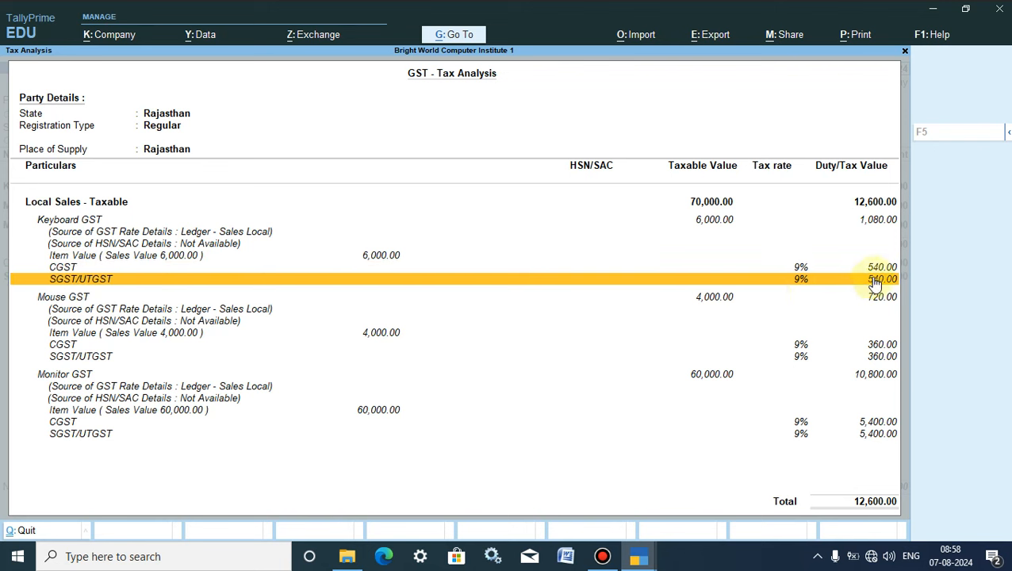
{"action": "left_click", "coordinate": [711, 296]}
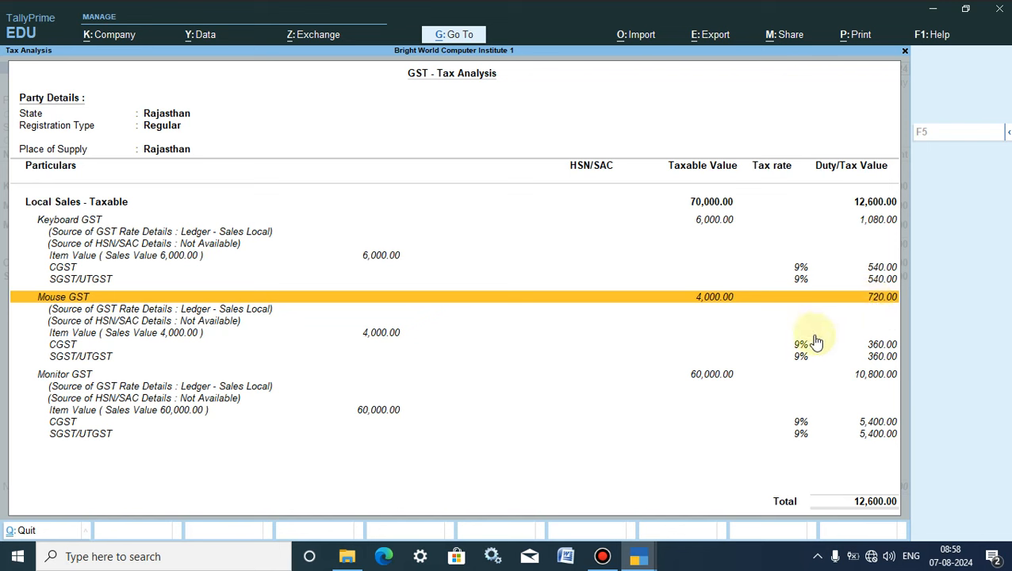
{"action": "left_click", "coordinate": [58, 344]}
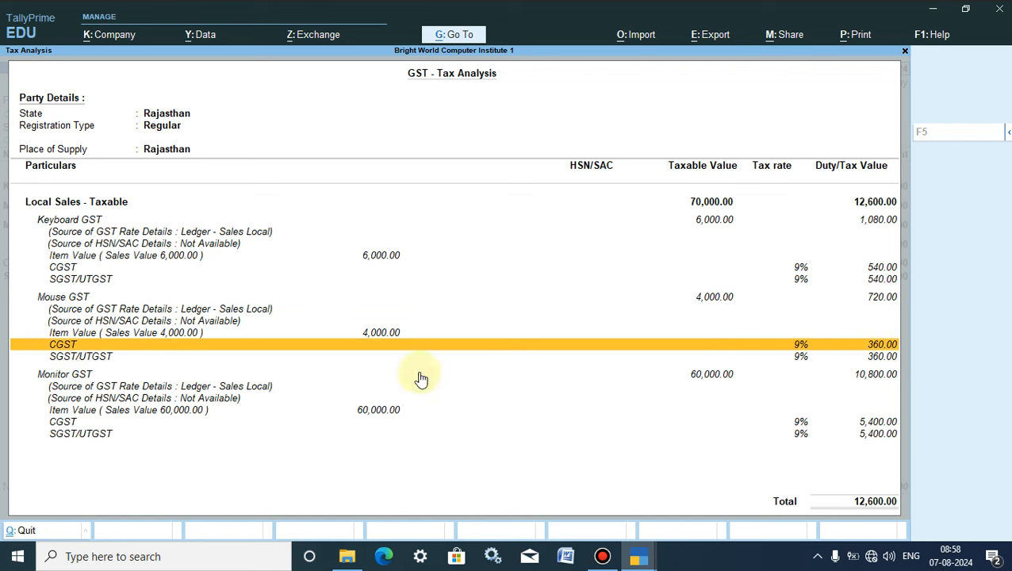
{"action": "left_click", "coordinate": [800, 359]}
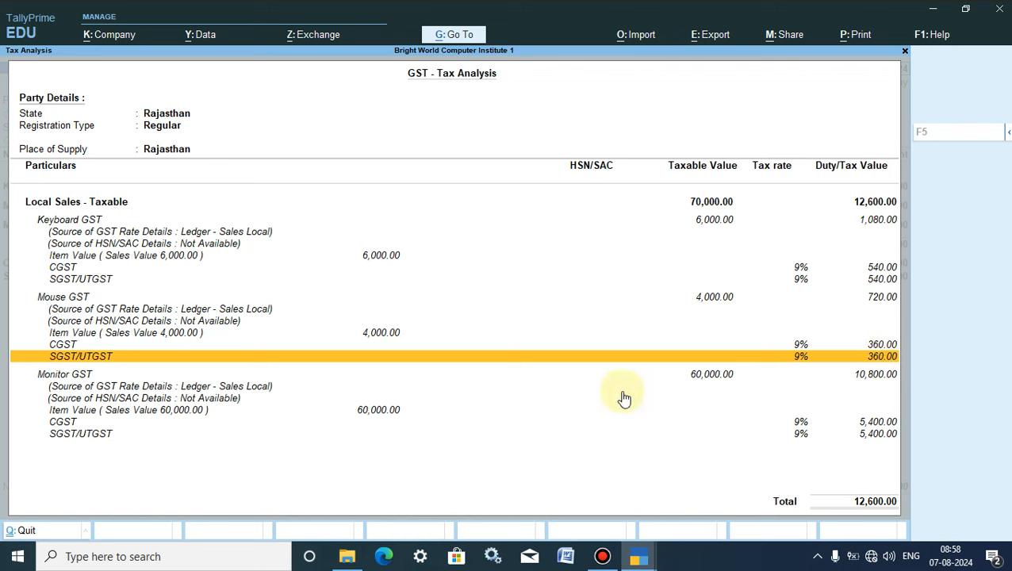
{"action": "left_click", "coordinate": [711, 381]}
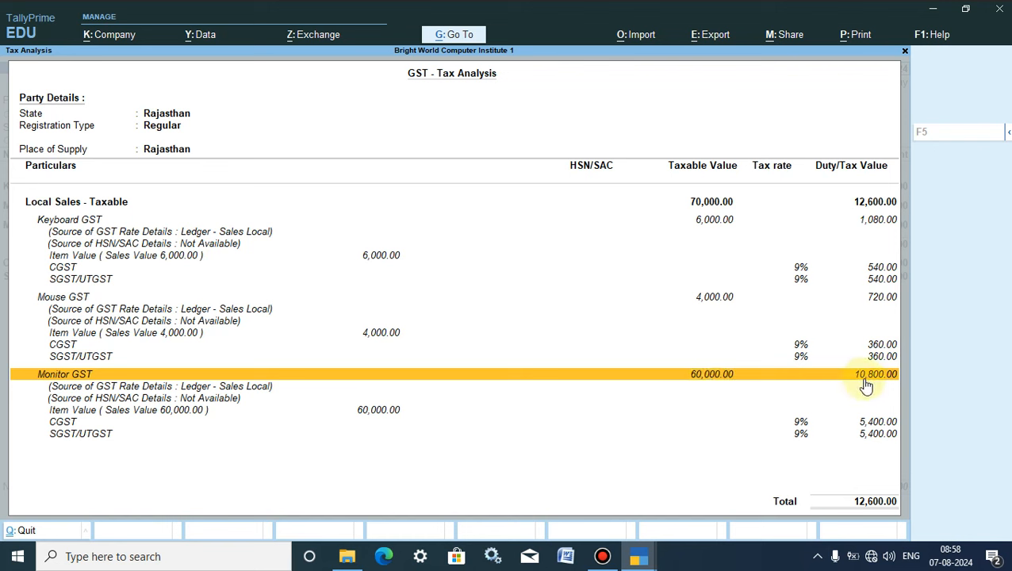
{"action": "left_click", "coordinate": [800, 425]}
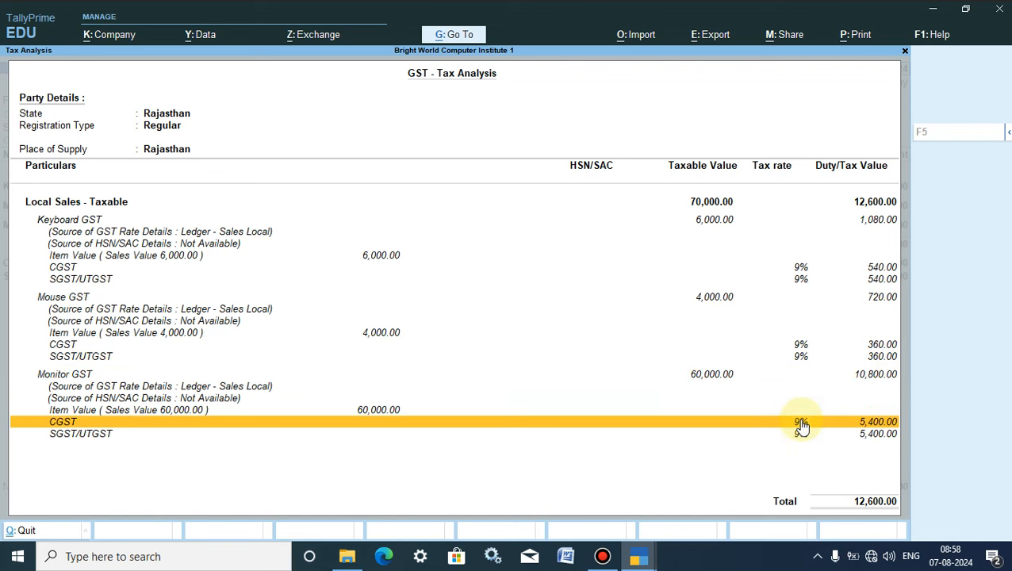
{"action": "left_click", "coordinate": [840, 437]}
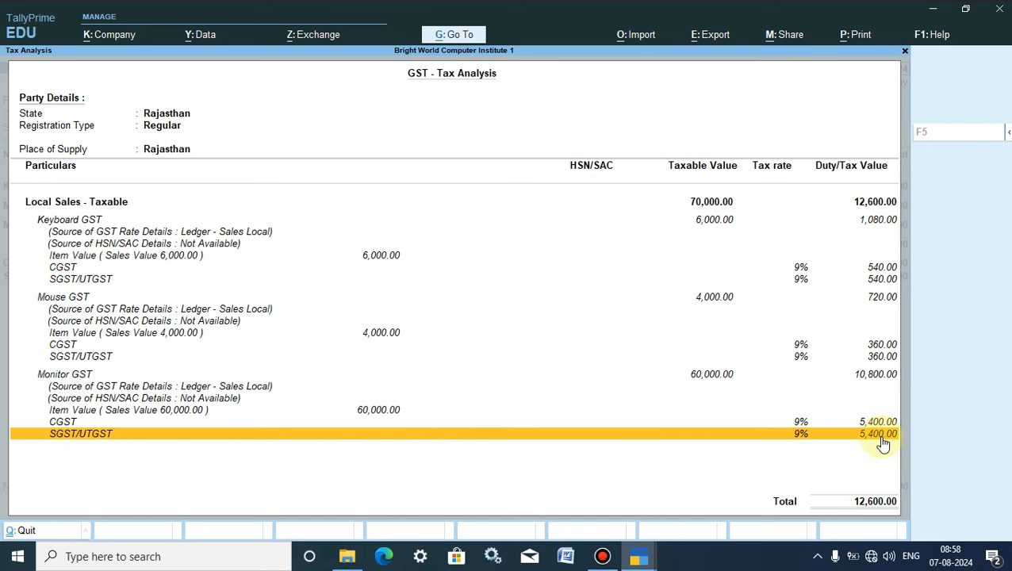